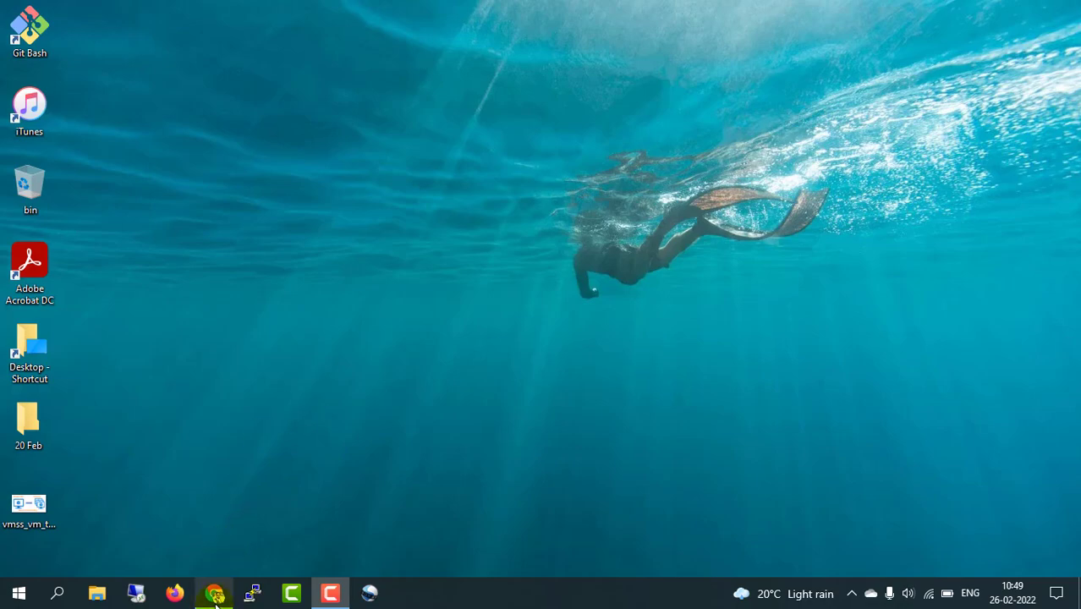
# - Bring up the Azure portal home page in Chrome and open a blank Notepad document over it
pyautogui.click(215, 593)
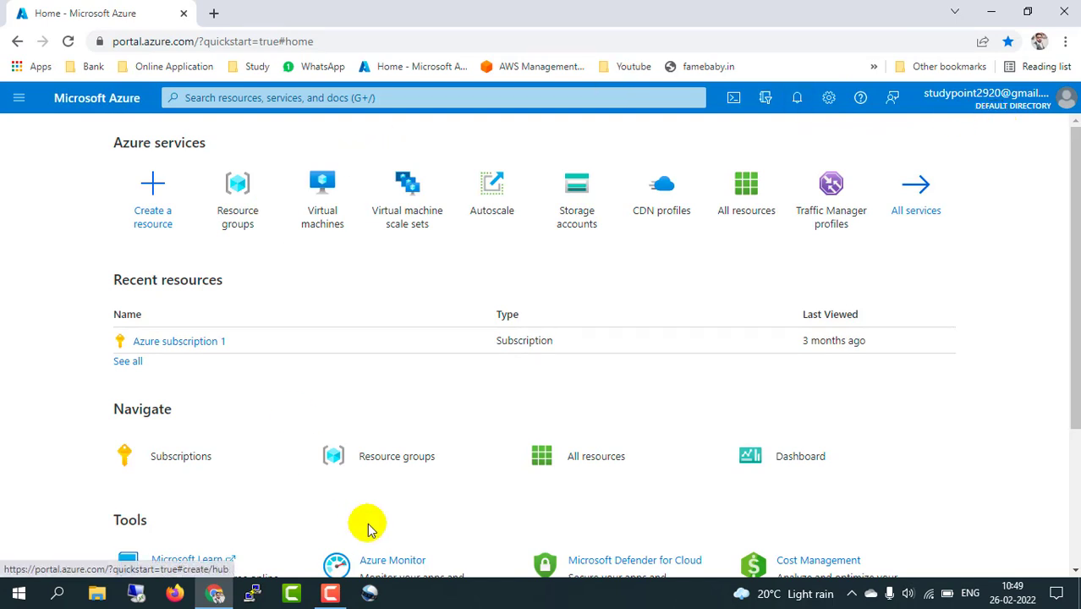
pyautogui.press('super+r')
pyautogui.write('notepad')
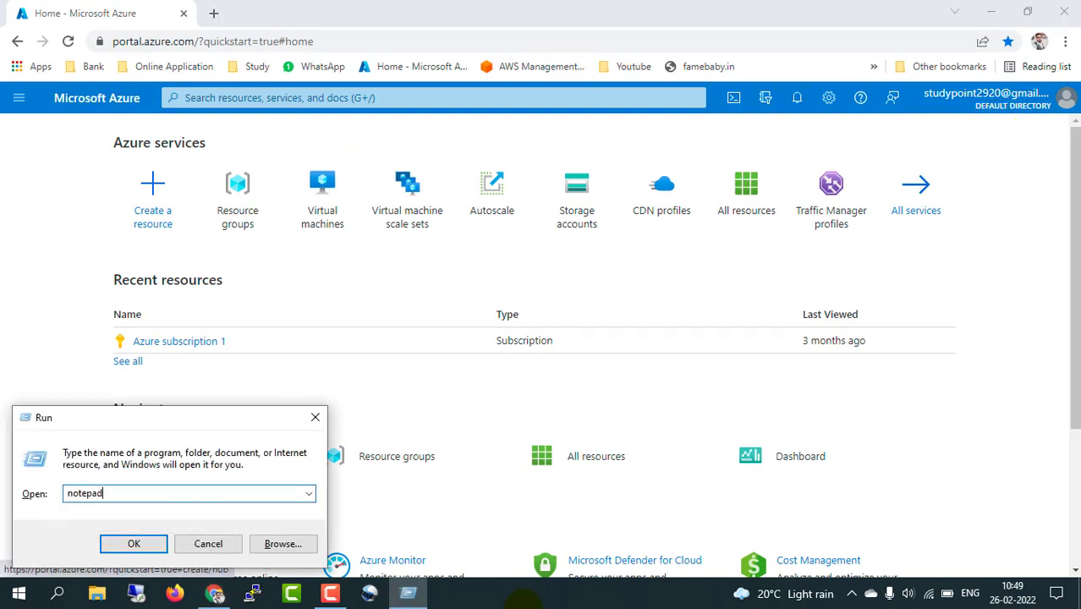
pyautogui.press('Return')
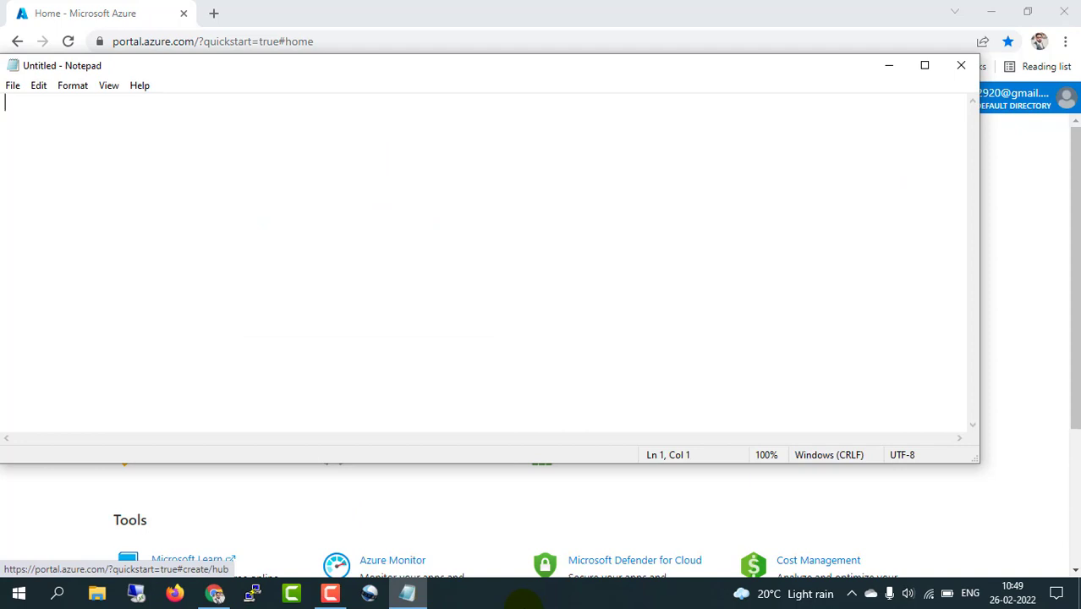
pyautogui.write('1.')
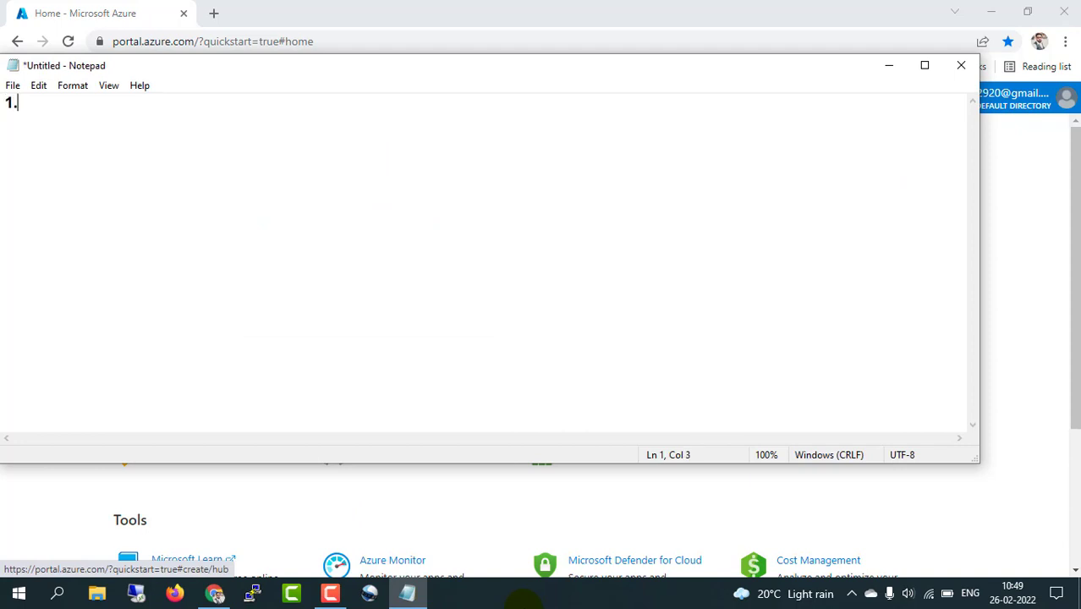
pyautogui.press('BackSpace')
pyautogui.press('BackSpace')
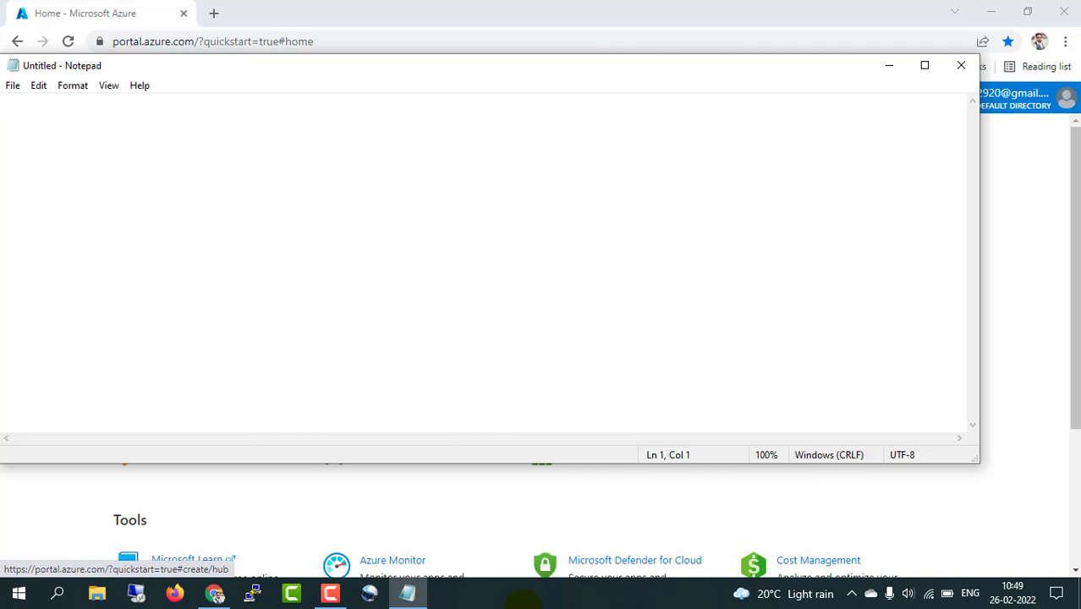
# - Write the heading "Webserver in windows server 2012" in the note, followed by a blank line
pyautogui.write('Web')
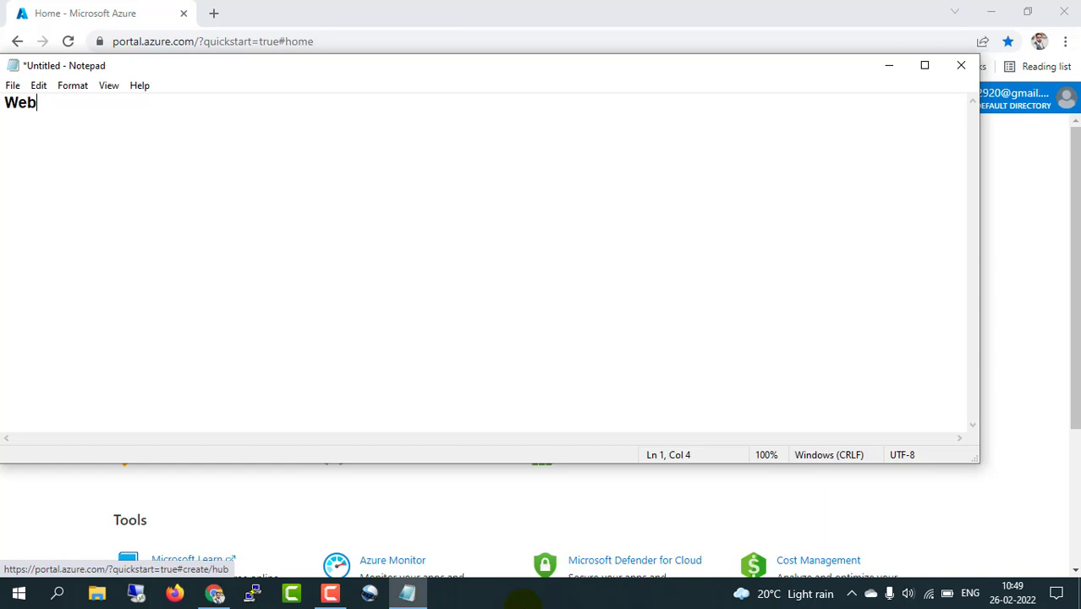
pyautogui.write('server in ')
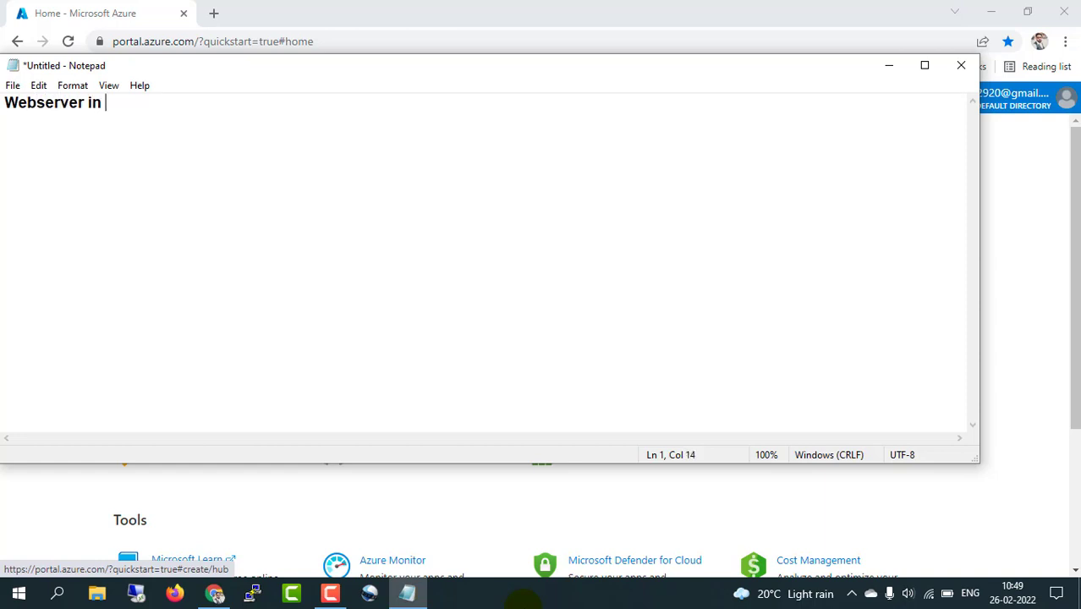
pyautogui.write('windows server')
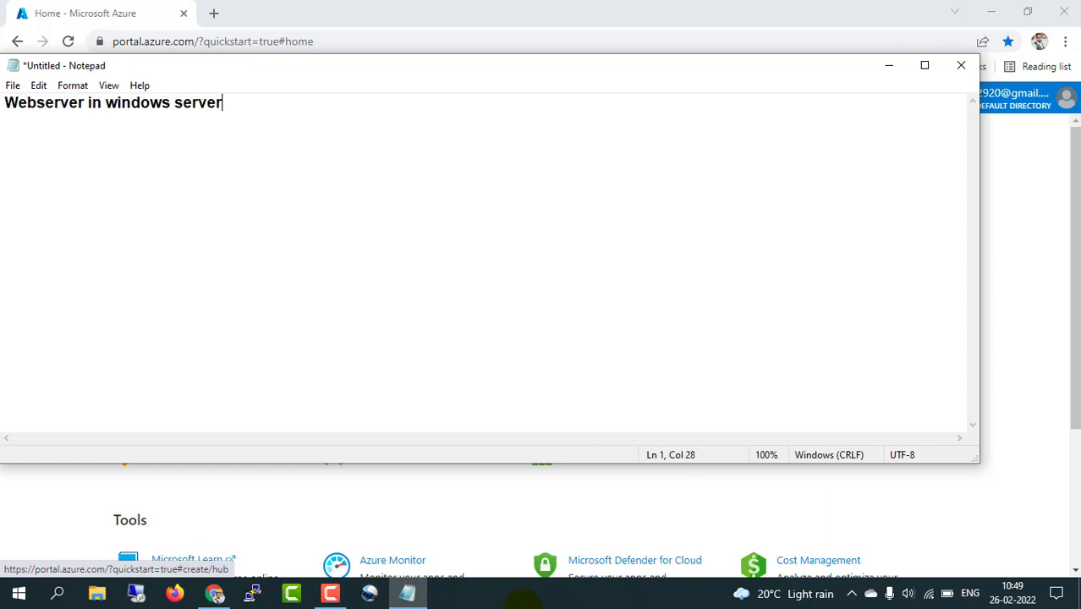
pyautogui.write(' 2012')
pyautogui.press('Return')
pyautogui.press('Return')
# - Add the first list item, "1. we need to create Virtual with 2012 server", under the heading
pyautogui.write('1. ')
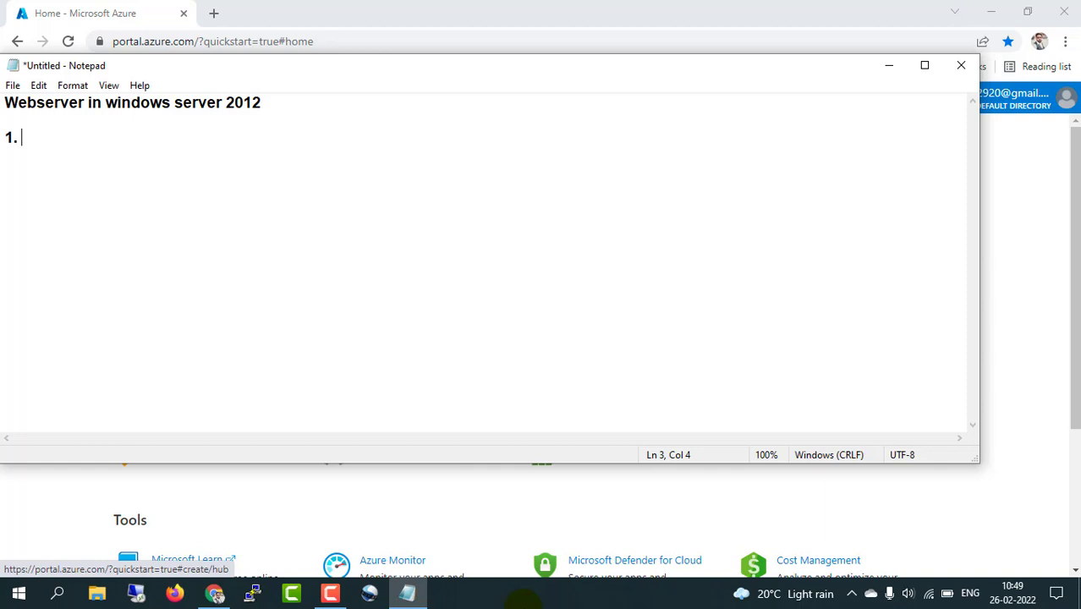
pyautogui.write('we need t')
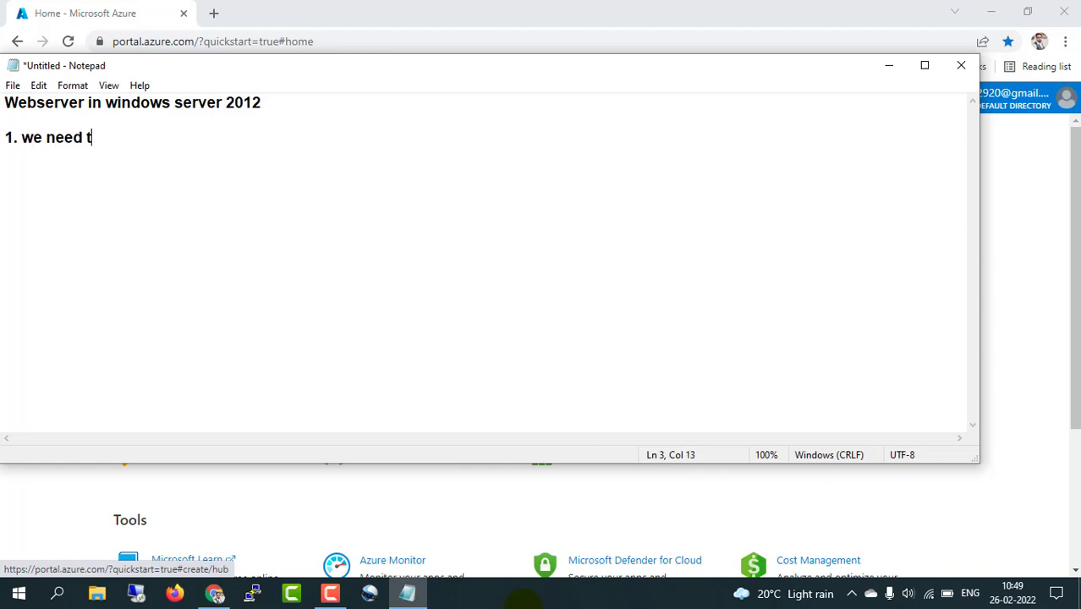
pyautogui.write('o create ')
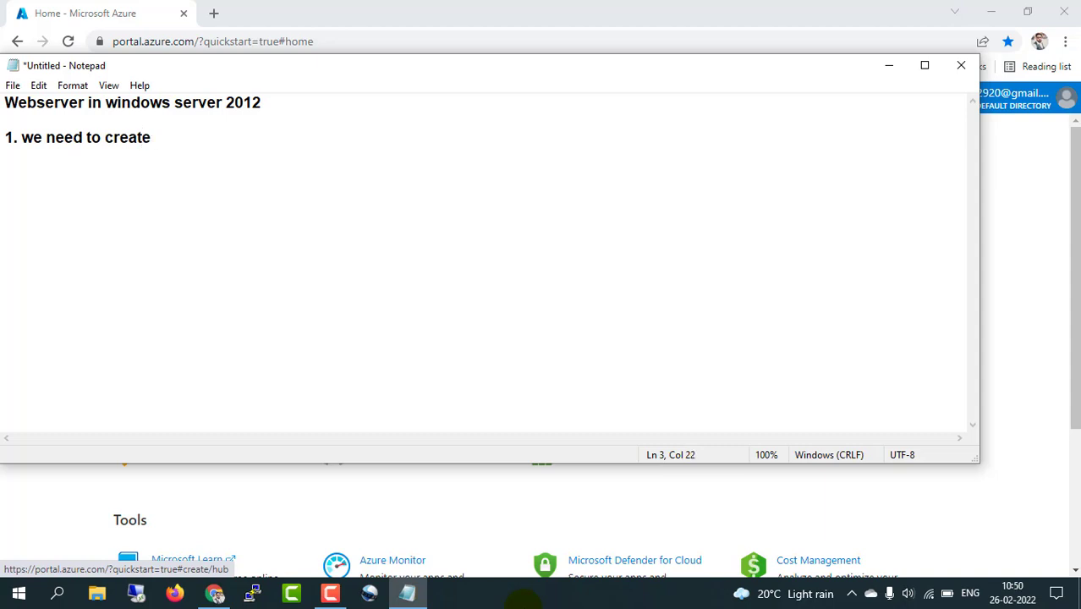
pyautogui.write('Virtual with')
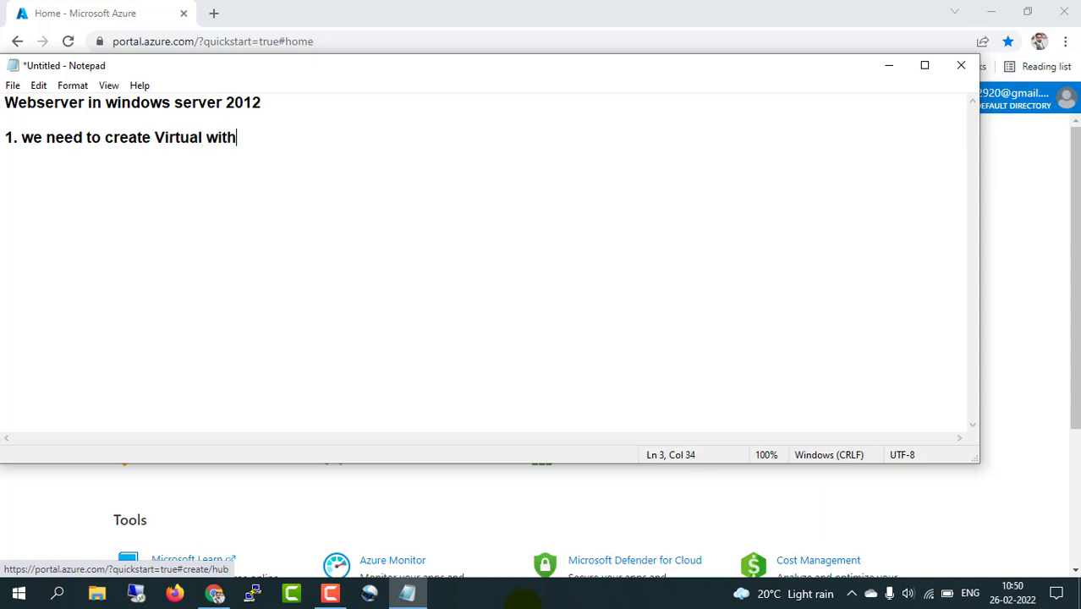
pyautogui.write(' 2012 server')
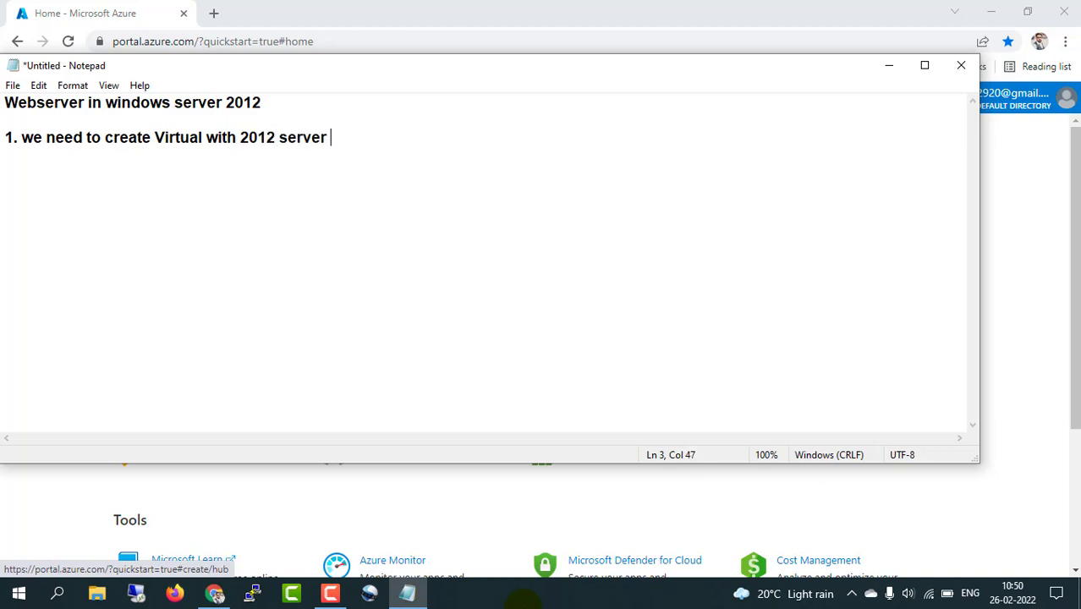
# - Add the second list item, "2. need to allow http, https or RDP port while creating virtual."
pyautogui.press('Return')
pyautogui.write('2. need to allow http')
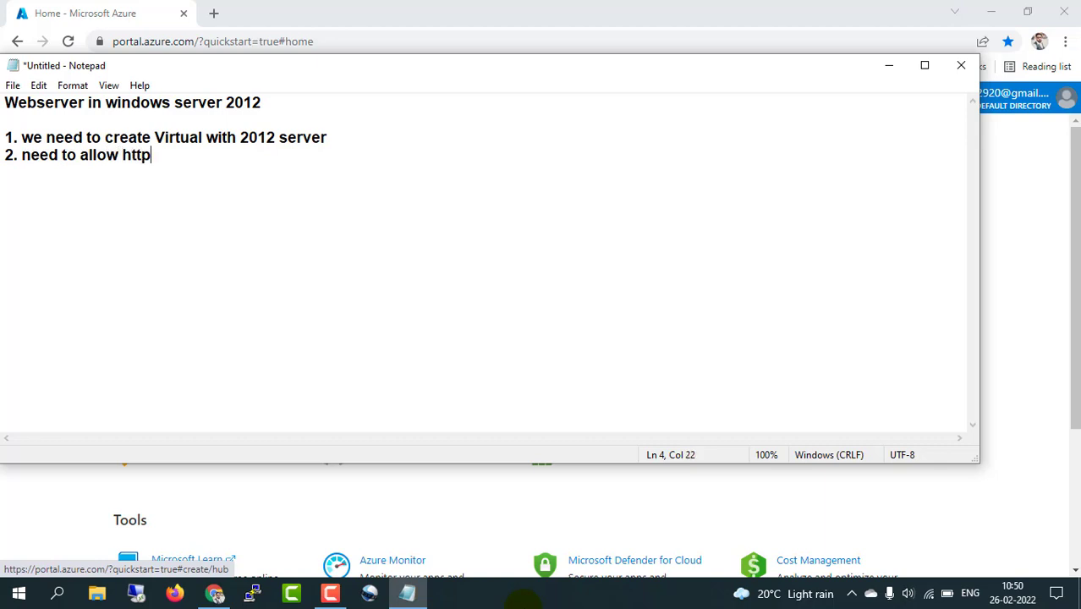
pyautogui.write(', https or RDP port')
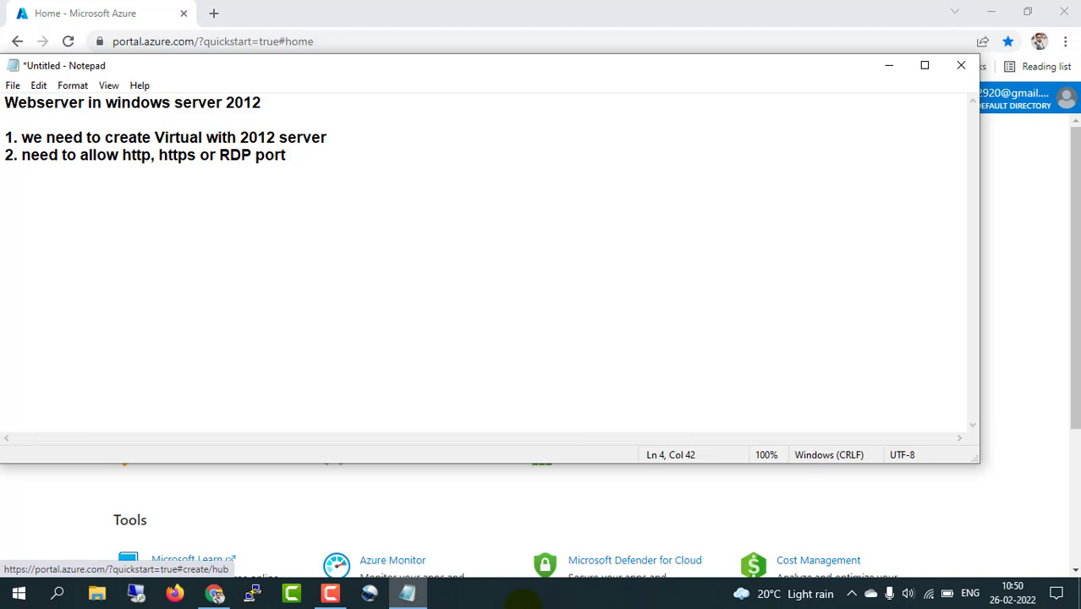
pyautogui.write('while cr')
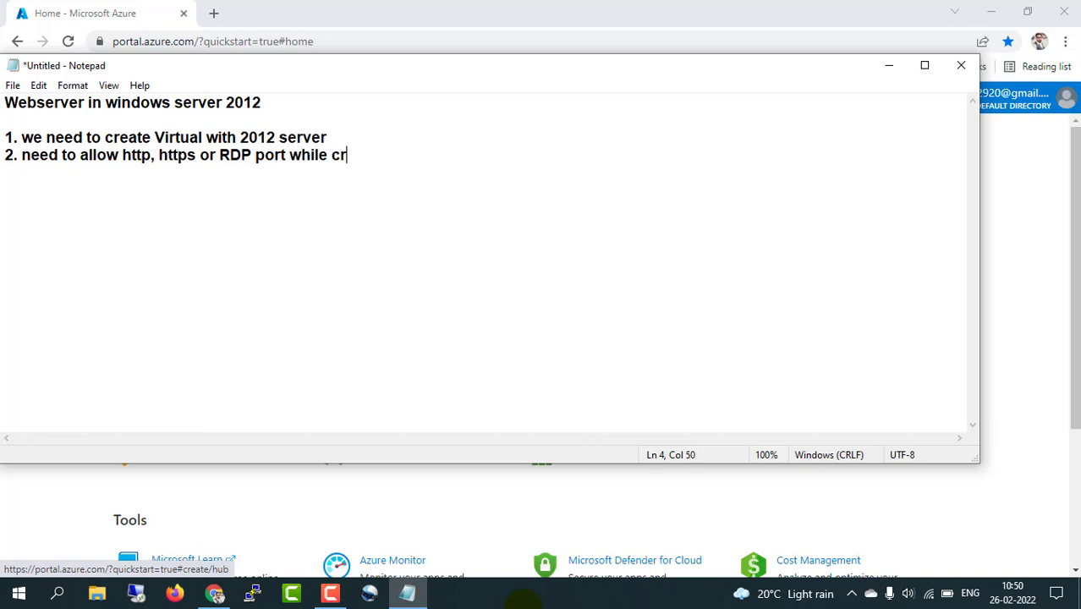
pyautogui.write('eating v')
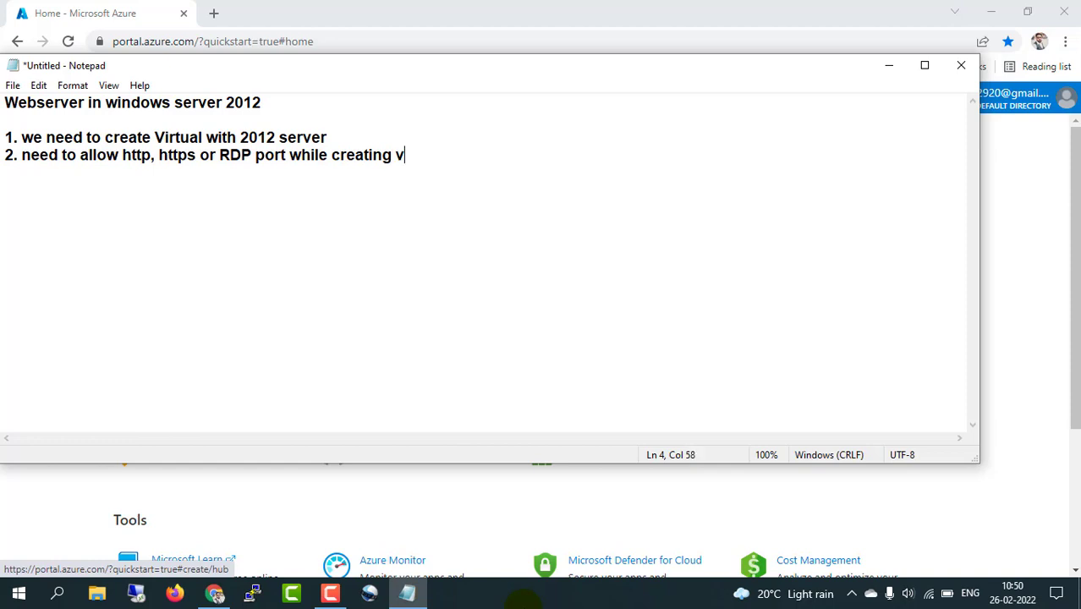
pyautogui.write('irtual.')
# - Add the third list item, "3. access the virtual machine via RDP", below the port item
pyautogui.press('Return')
pyautogui.write('3.')
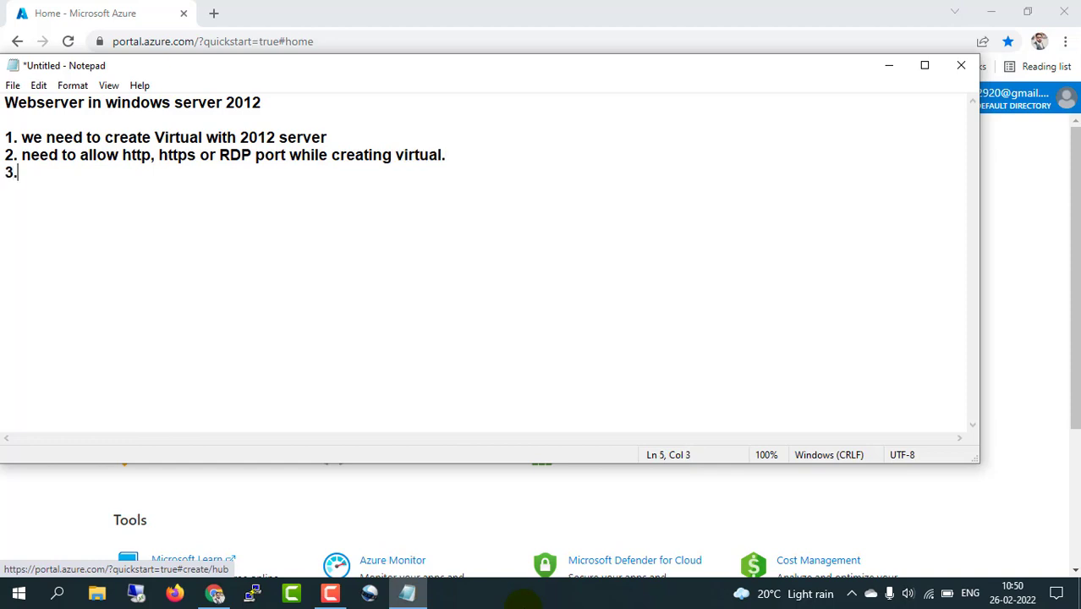
pyautogui.write(' access the vir')
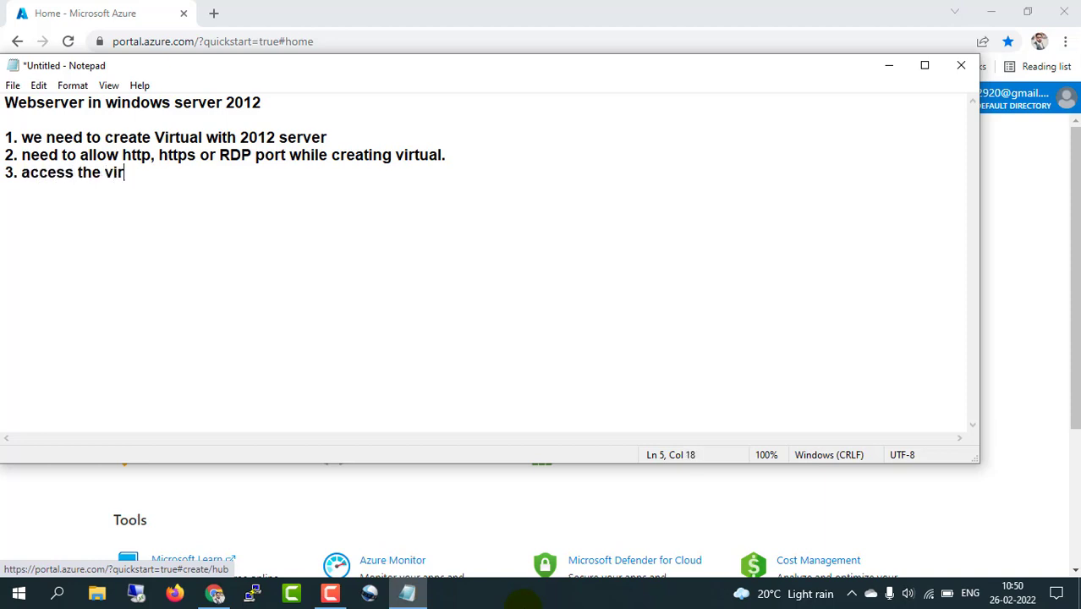
pyautogui.write('tual machi')
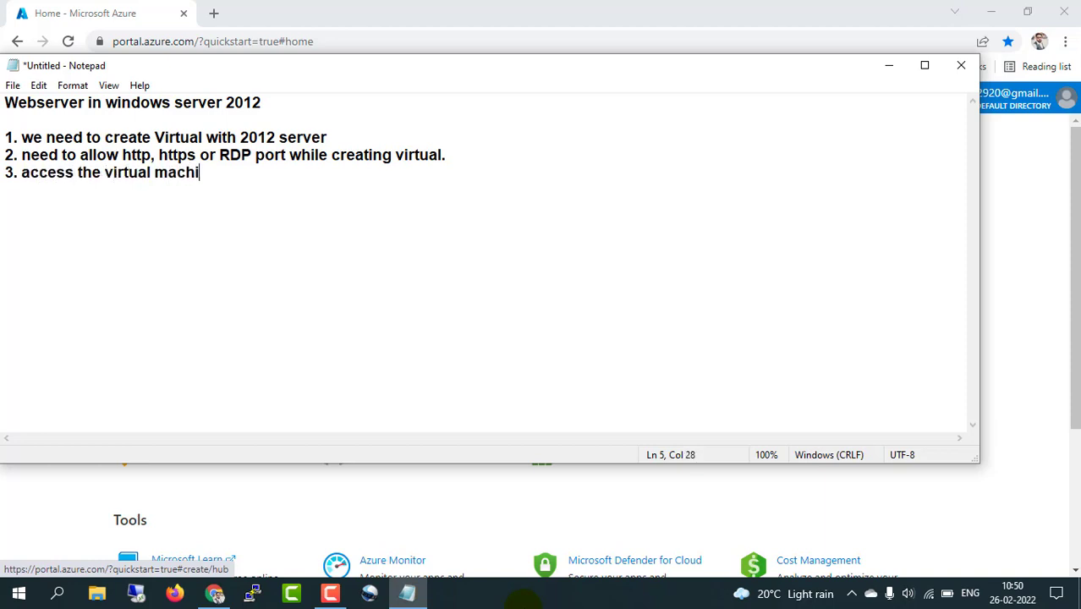
pyautogui.write('ne via RDP')
# - Add the line "4. after access the virtual machine through RDP we need to install Web server feature in virtual machine."
pyautogui.press('Return')
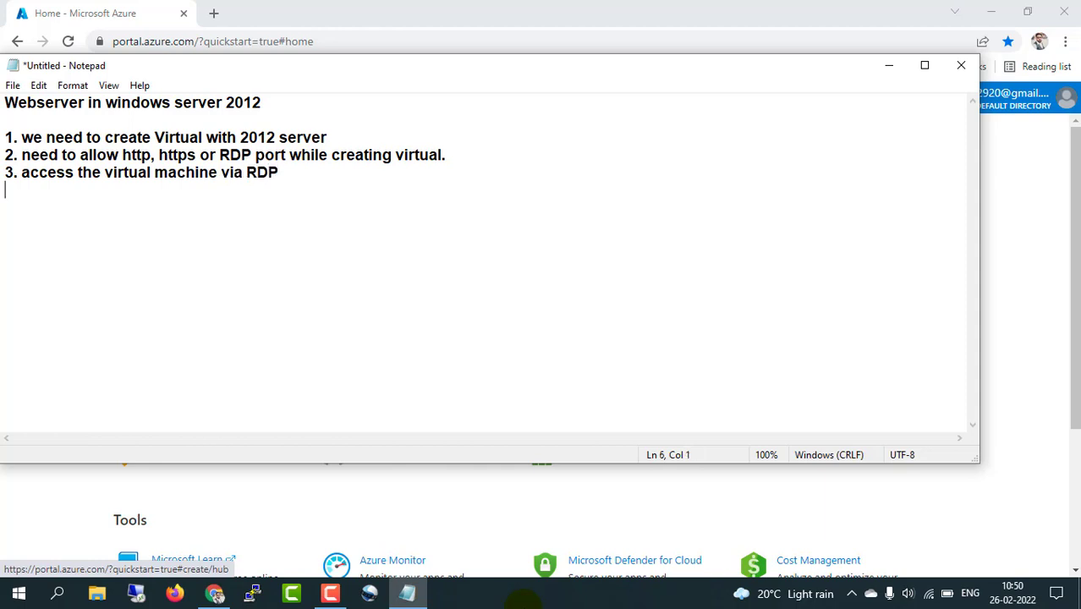
pyautogui.write('4. after access')
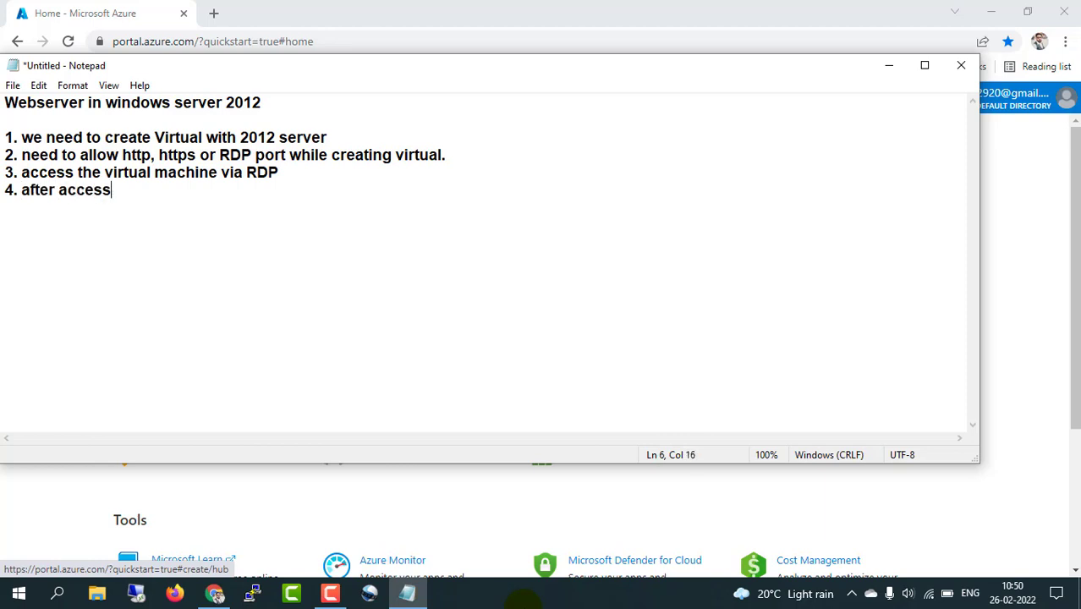
pyautogui.write(' the virtual')
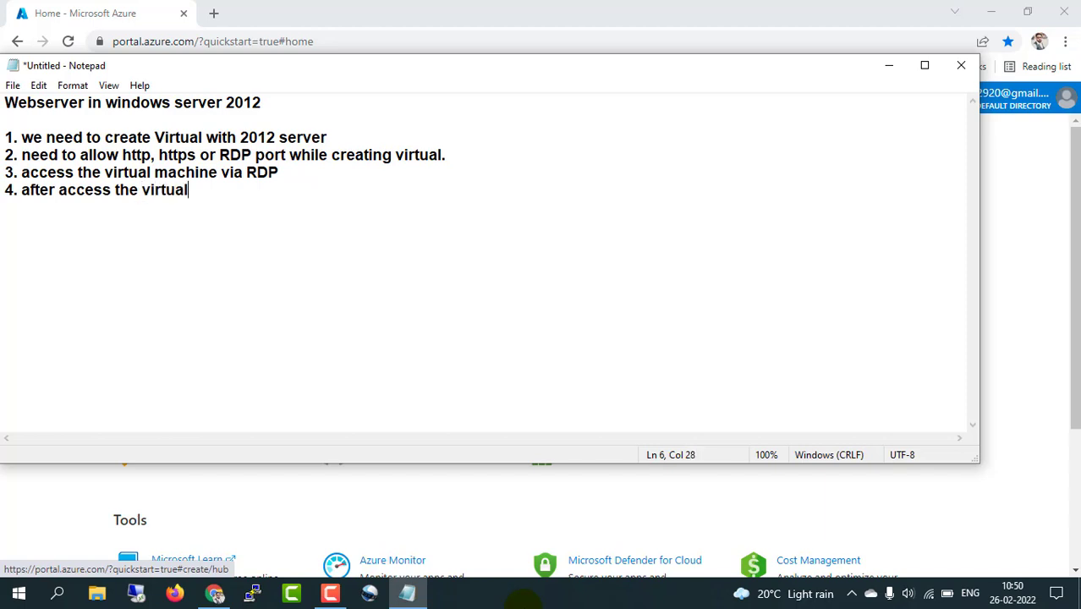
pyautogui.write(' machin')
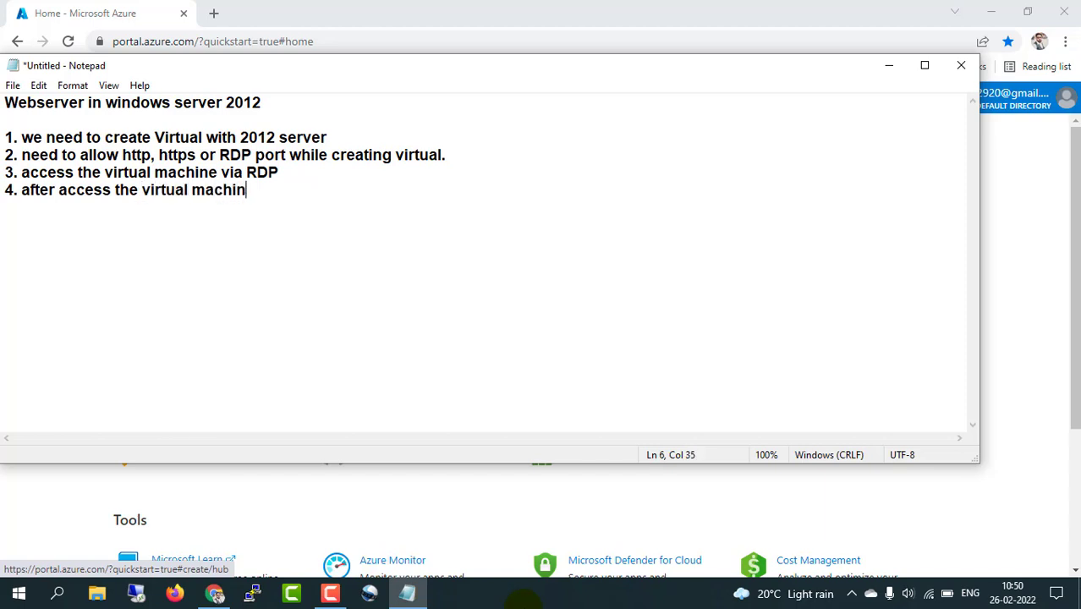
pyautogui.write('e through ')
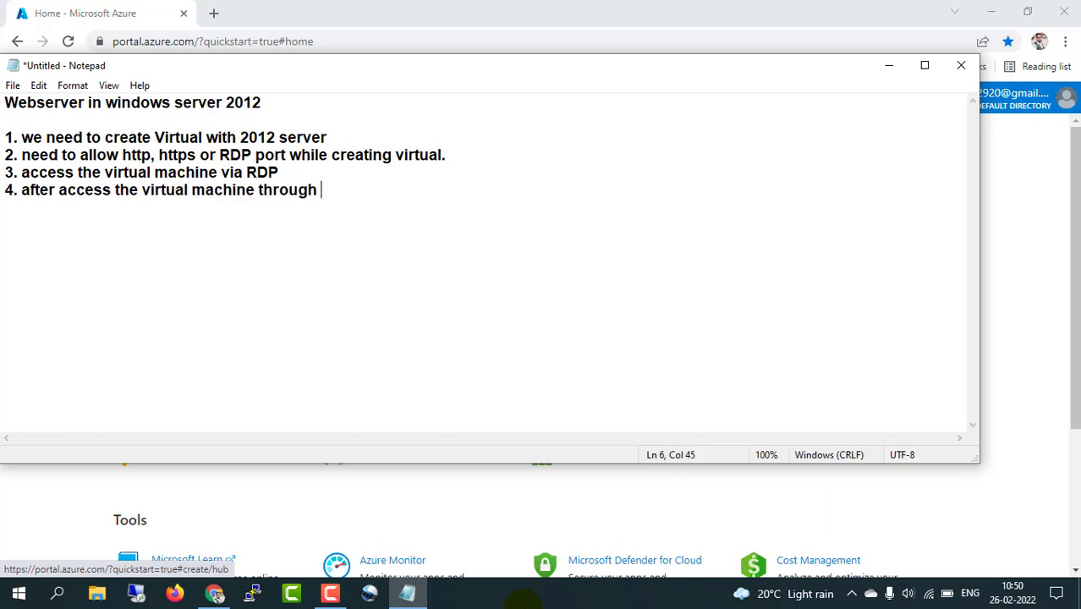
pyautogui.write('RDP we need')
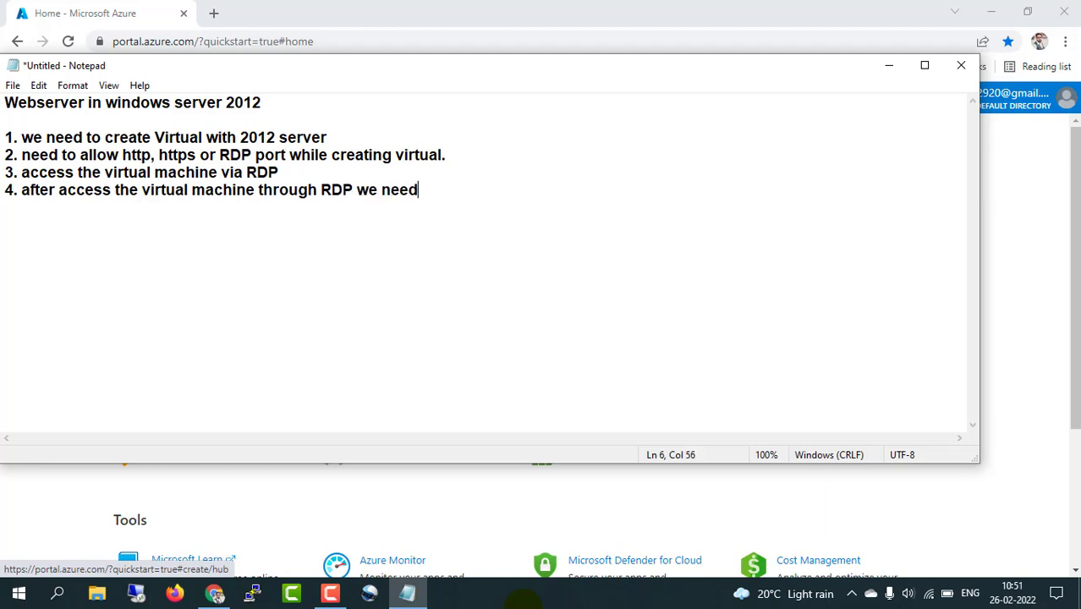
pyautogui.write(' to install')
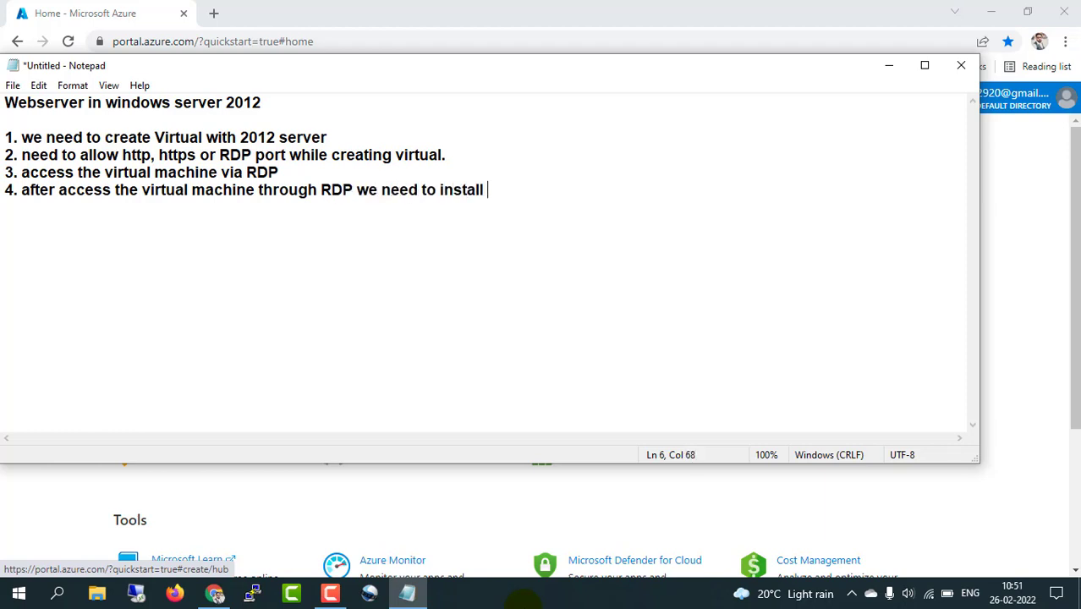
pyautogui.write(' Web server featur')
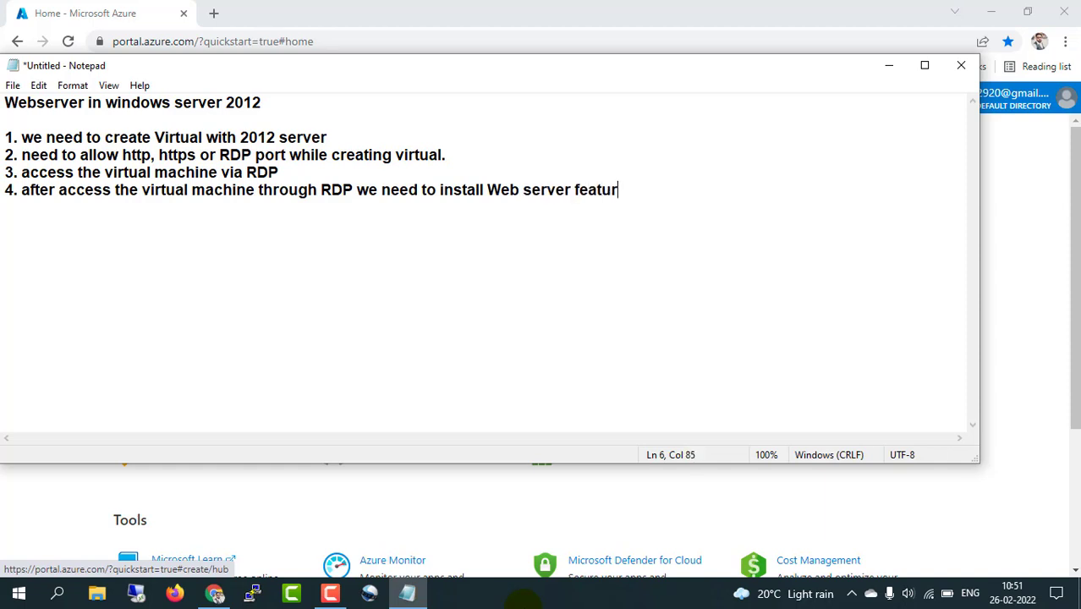
pyautogui.write('e in virtual machine.')
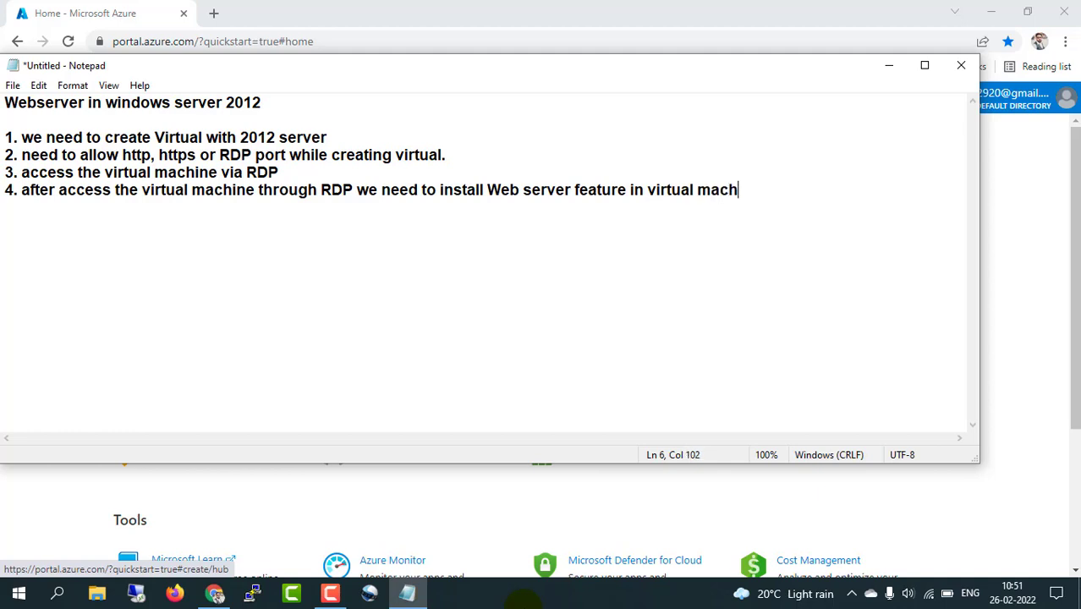
pyautogui.press('Return')
pyautogui.press('Return')
pyautogui.press('BackSpace')
# - Return to the Azure portal in Chrome and browse the Compute category of all services for virtual machines
pyautogui.click(1015, 396)
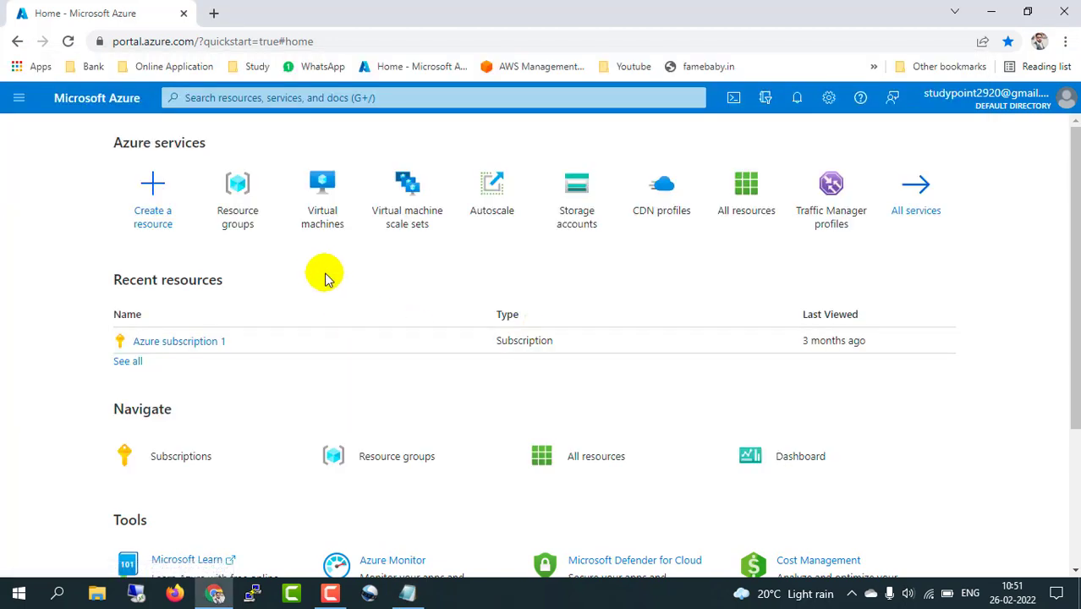
pyautogui.moveTo(313, 216)
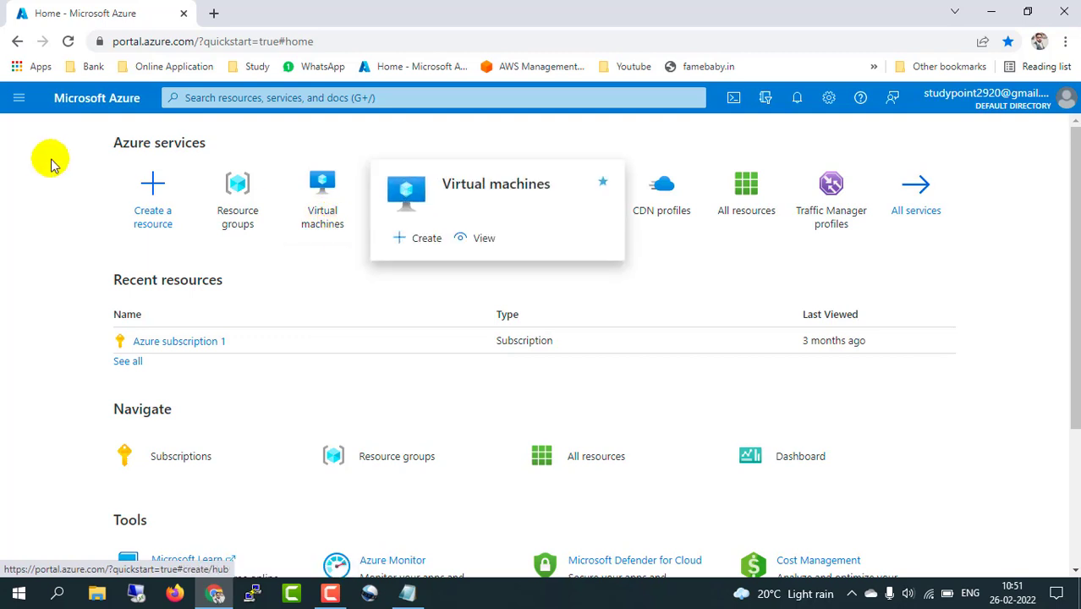
pyautogui.click(18, 98)
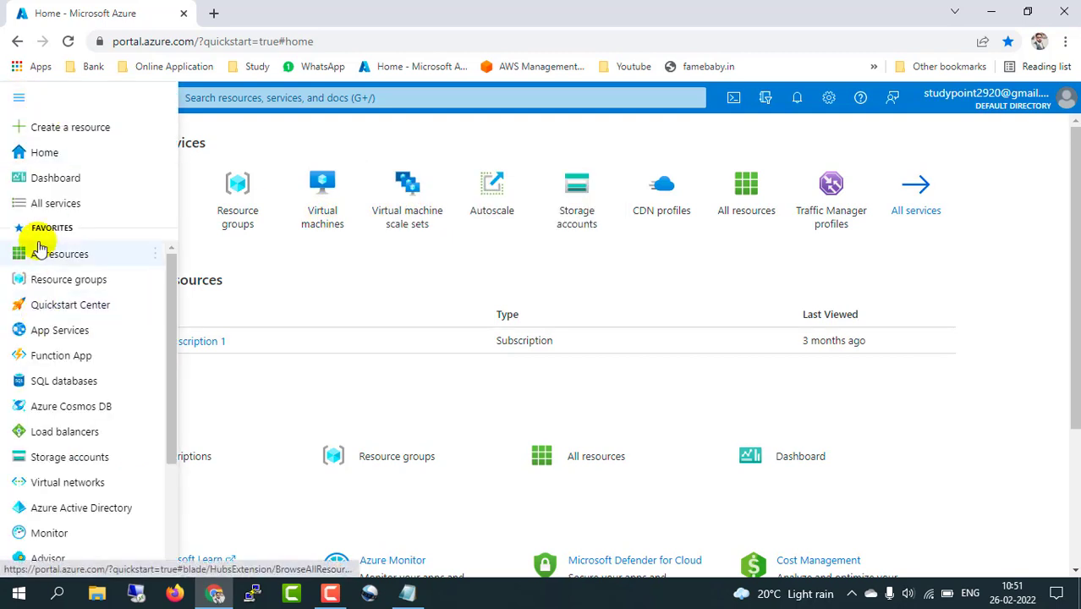
pyautogui.click(52, 204)
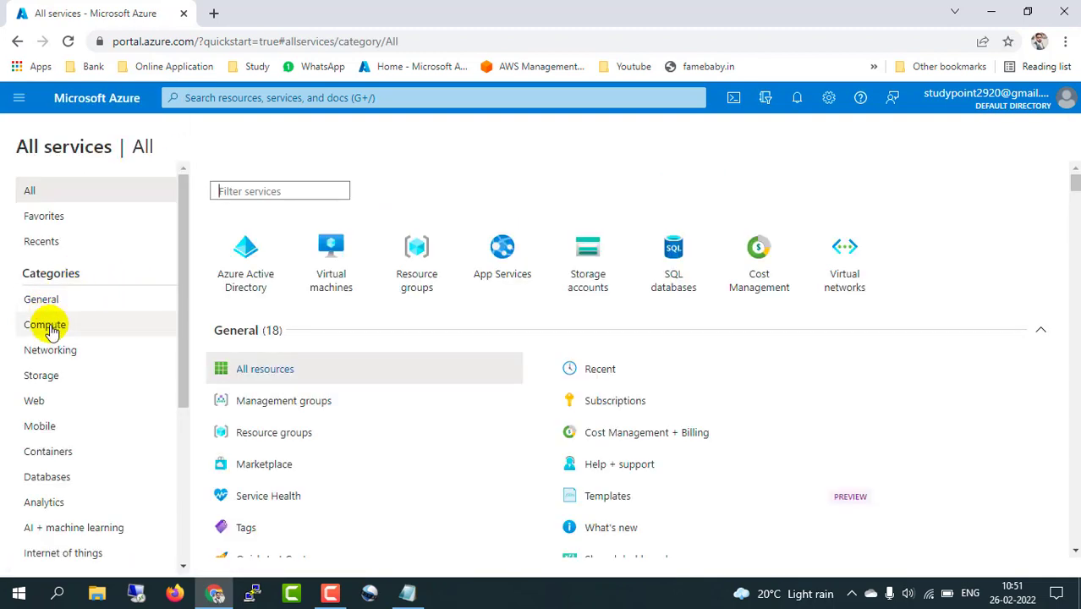
pyautogui.click(49, 329)
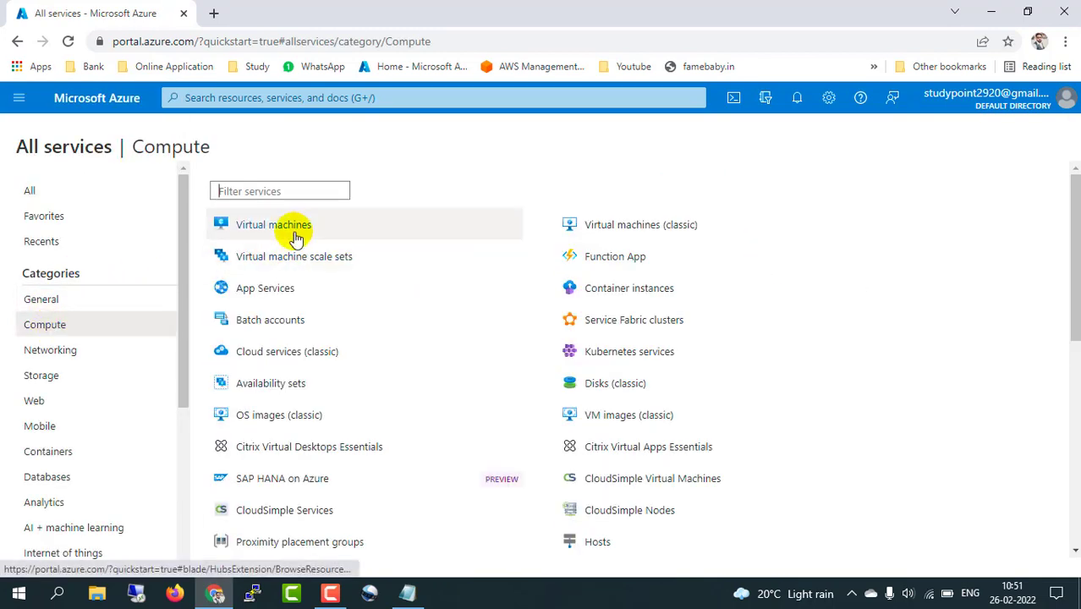
# - Search the portal for "virtual ma", open the Virtual machines service and start creating a new virtual machine
pyautogui.click(321, 100)
pyautogui.write('vi')
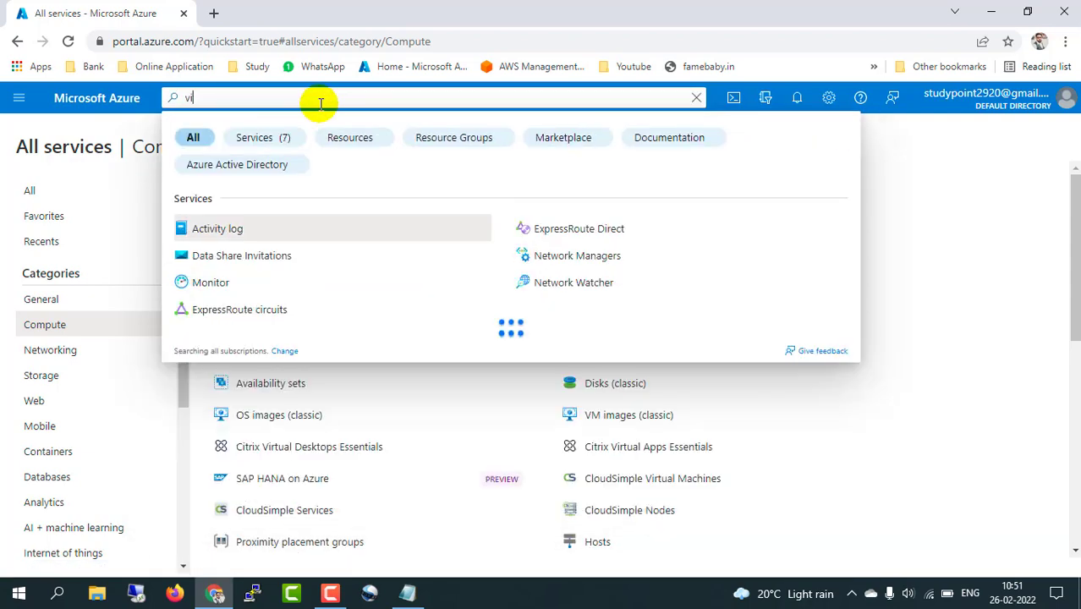
pyautogui.write('rtual ma')
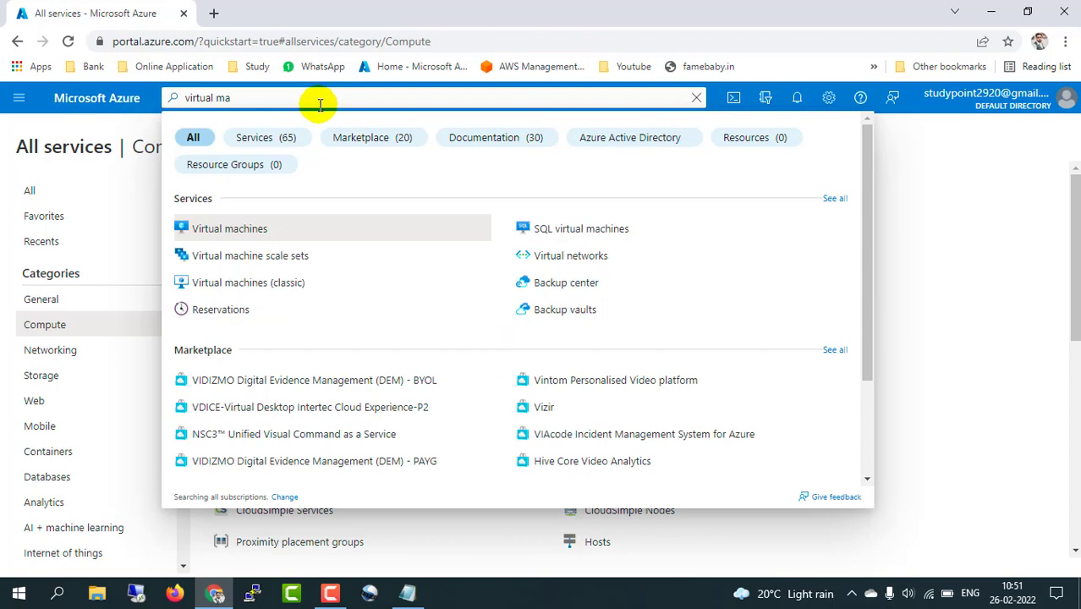
pyautogui.click(253, 231)
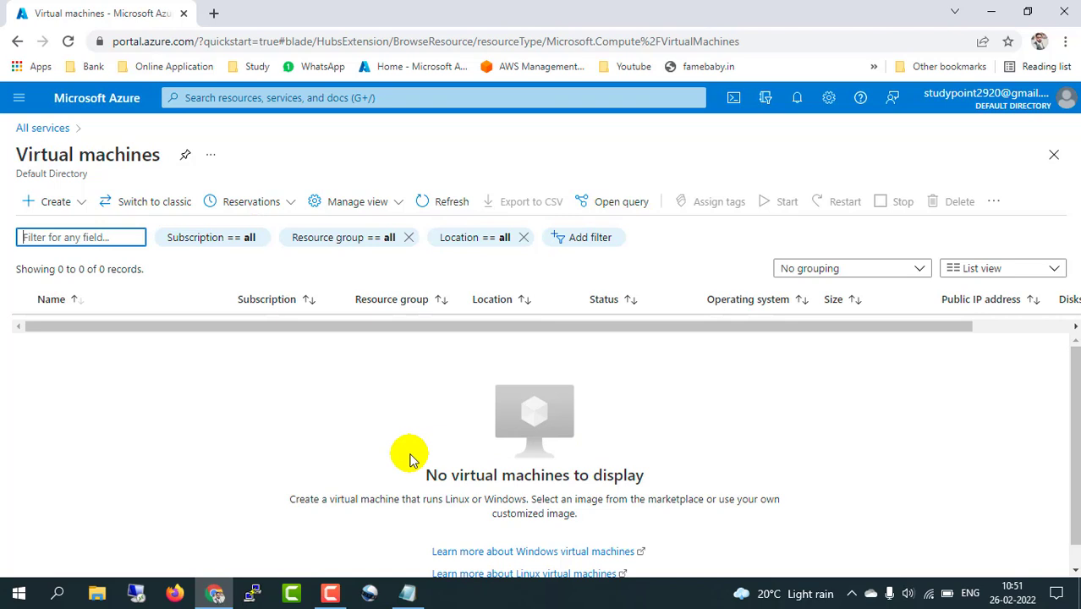
pyautogui.click(49, 206)
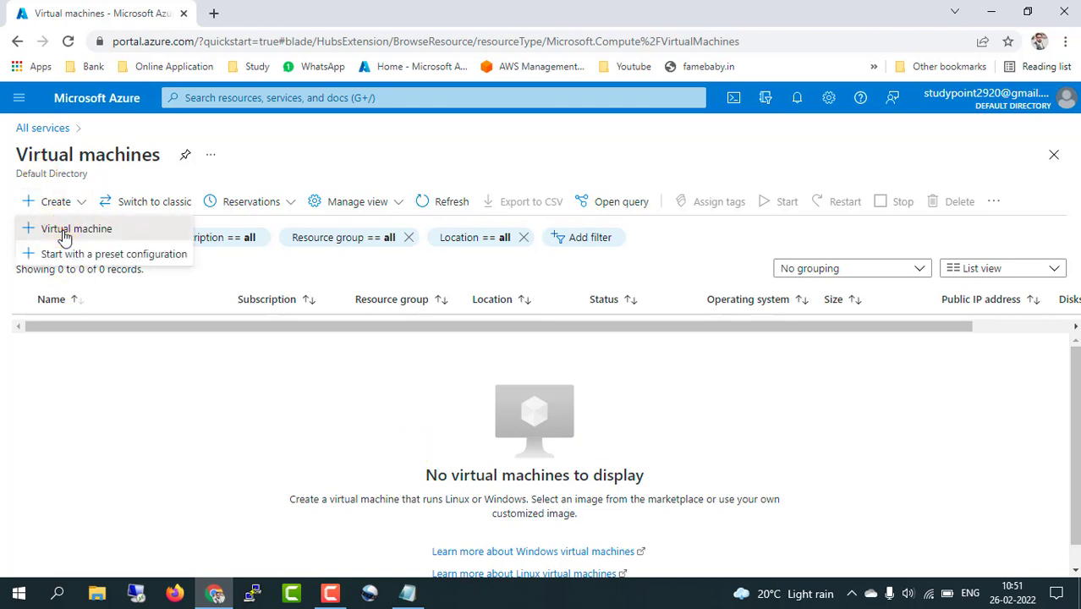
pyautogui.click(54, 229)
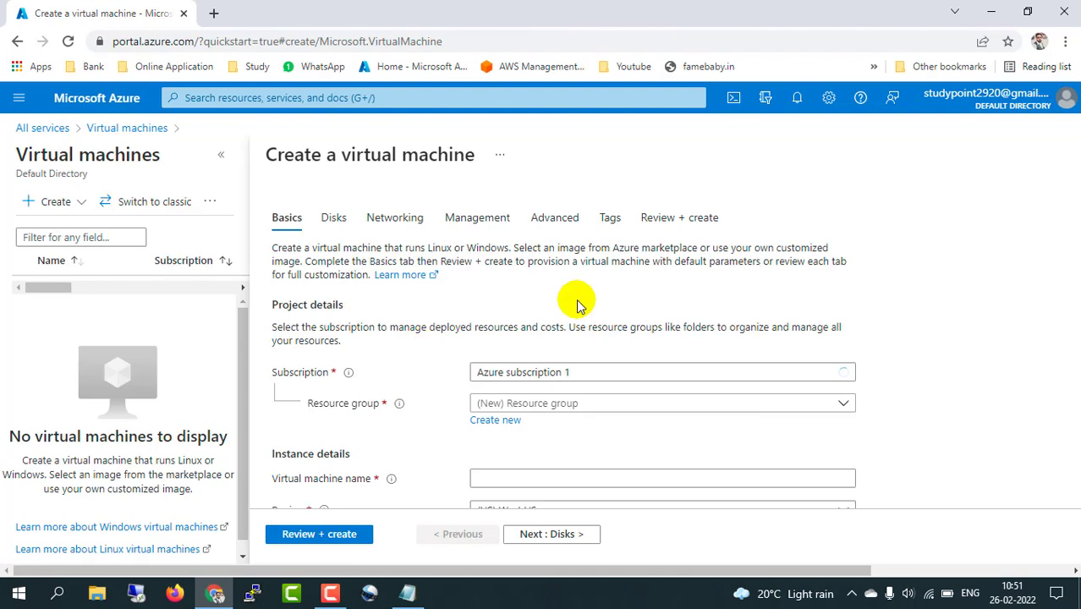
# - Check the subscription and existing resource group choices, and create a new resource group named Rg01 for the virtual machine
pyautogui.scroll(-2, 574, 302)
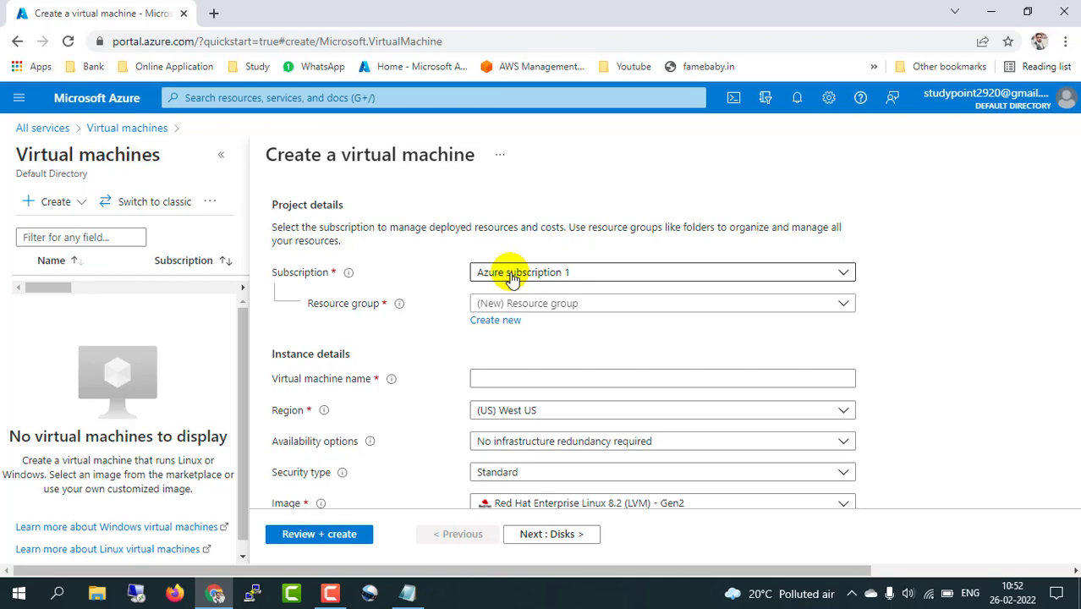
pyautogui.click(599, 271)
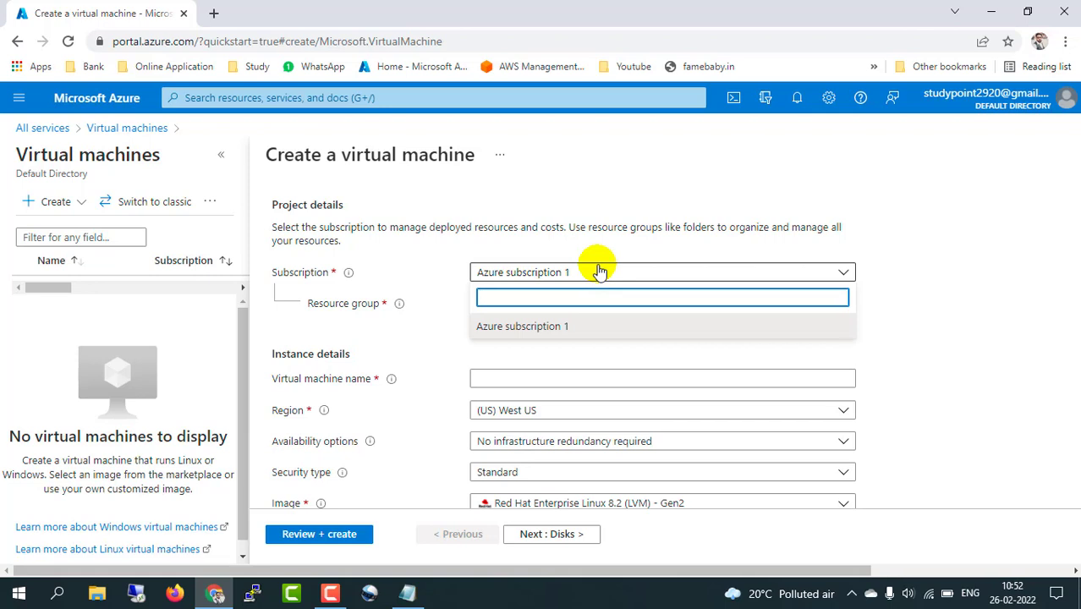
pyautogui.click(919, 356)
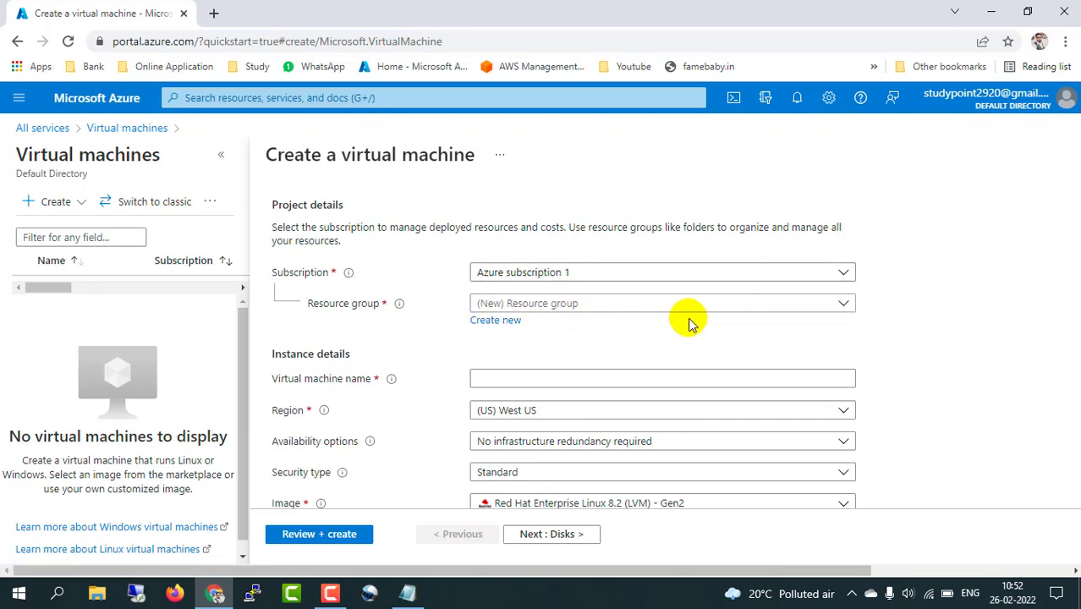
pyautogui.click(750, 313)
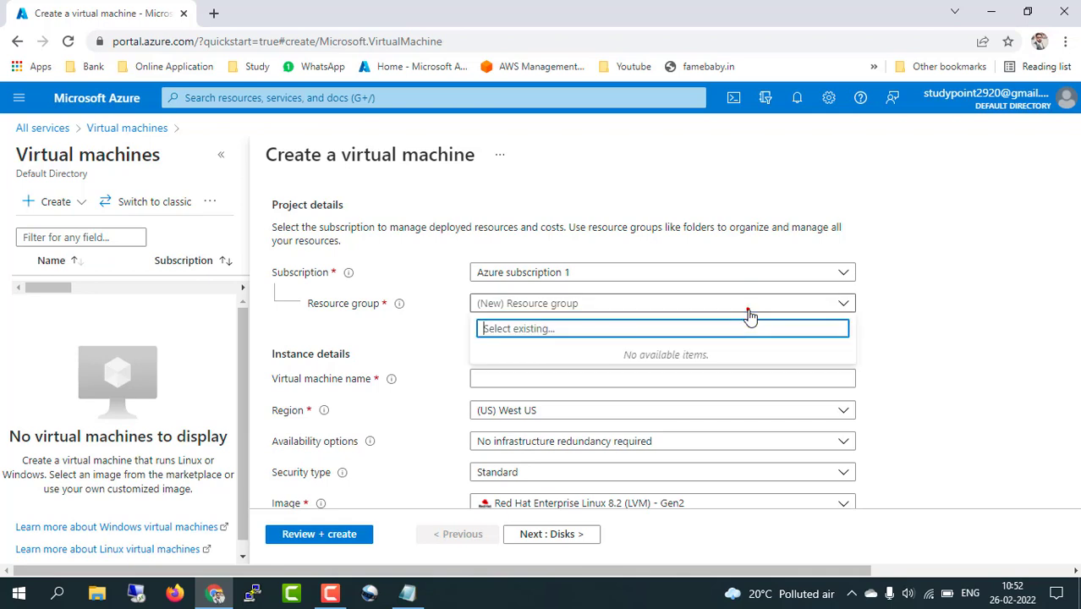
pyautogui.click(886, 353)
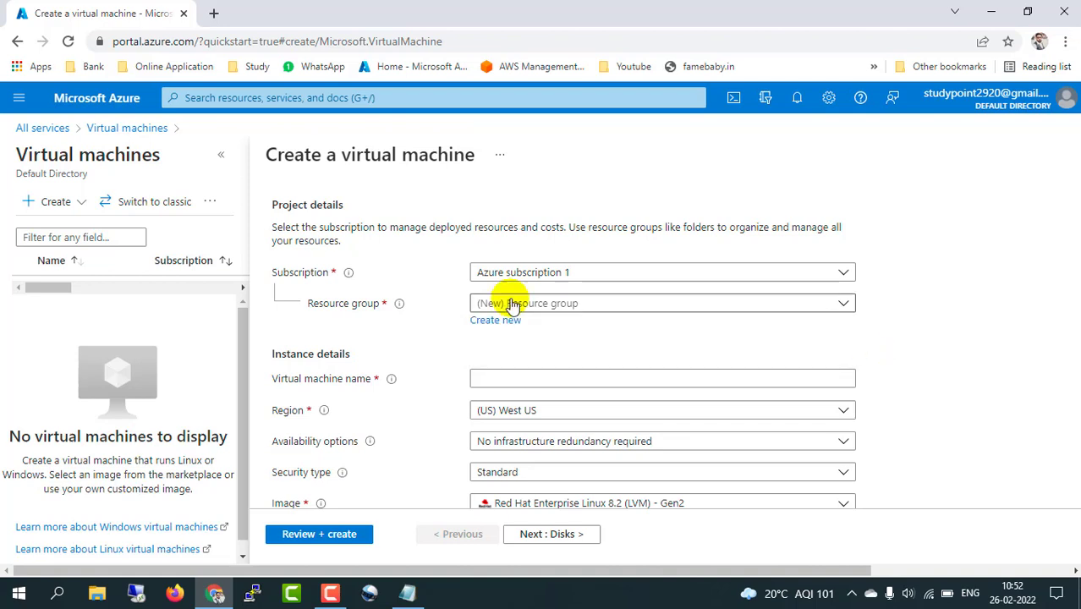
pyautogui.click(496, 321)
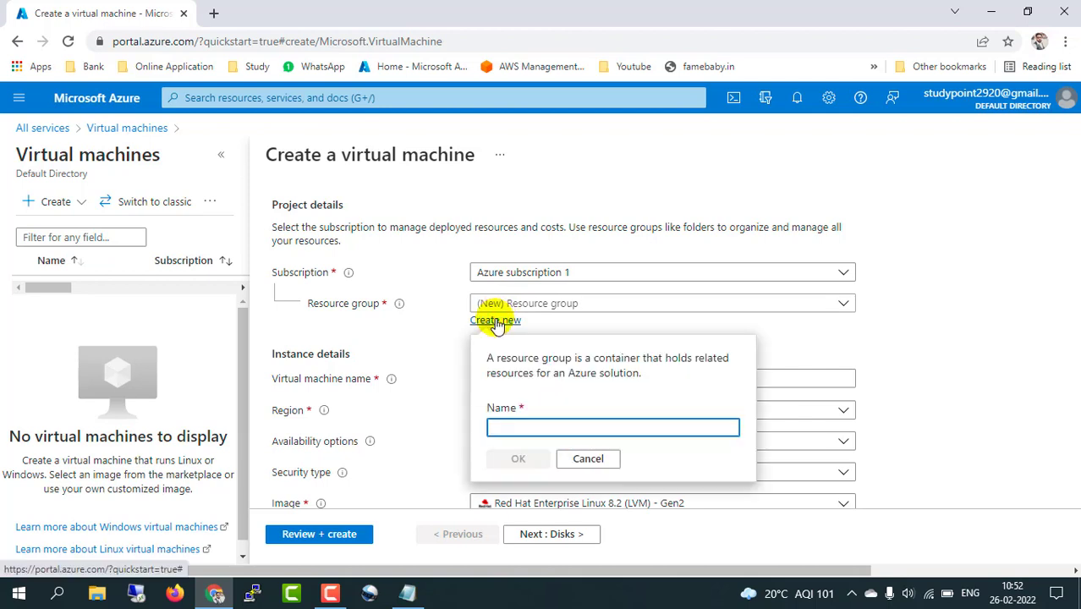
pyautogui.write('R')
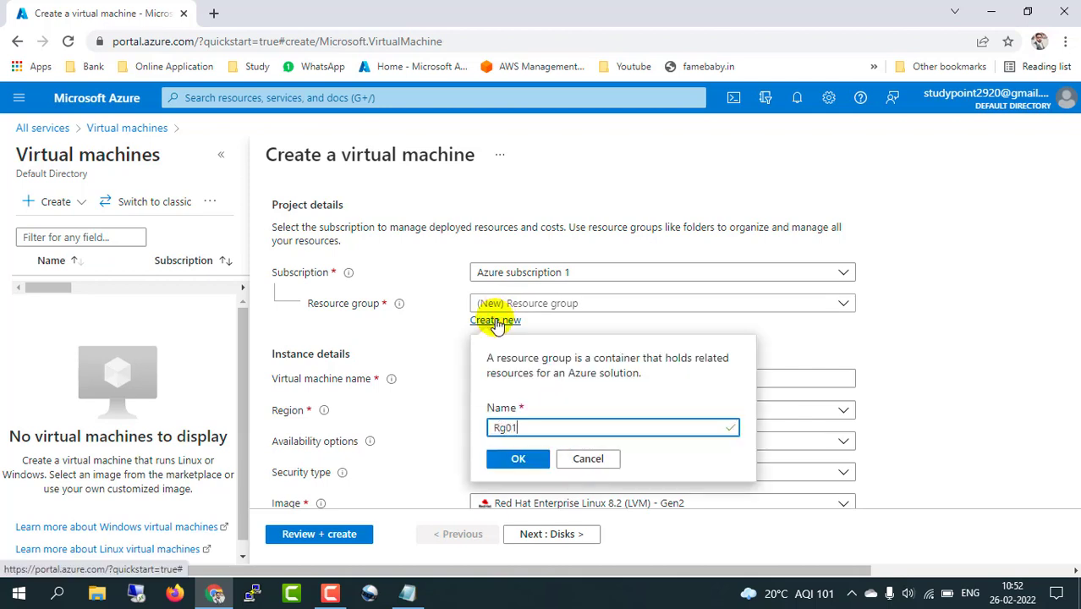
pyautogui.write('g01')
pyautogui.click(512, 457)
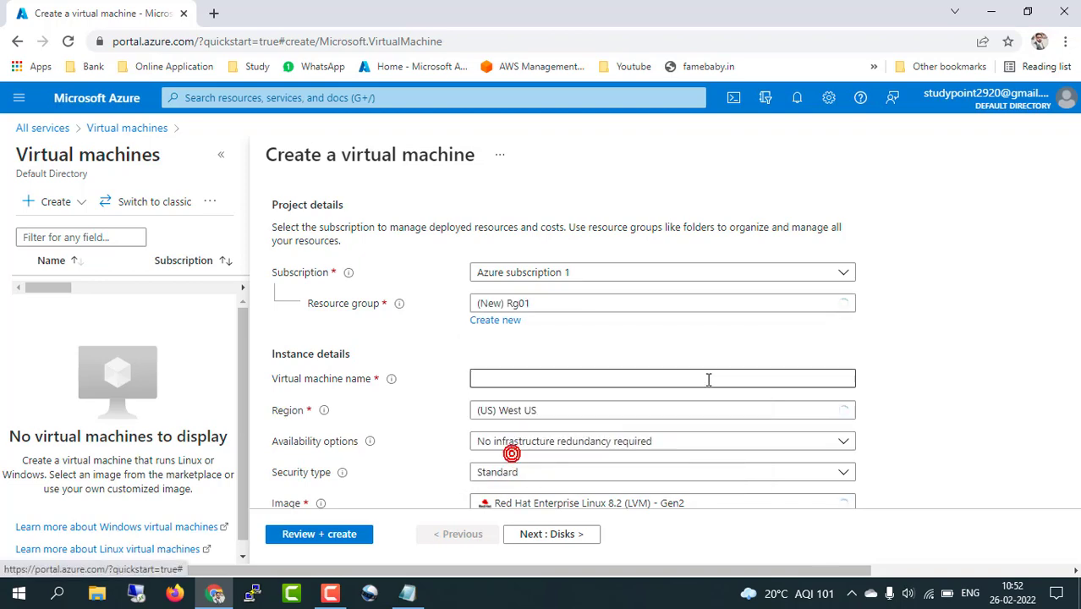
# - Name the virtual machine webserver01 in the instance details
pyautogui.scroll(-1, 926, 381)
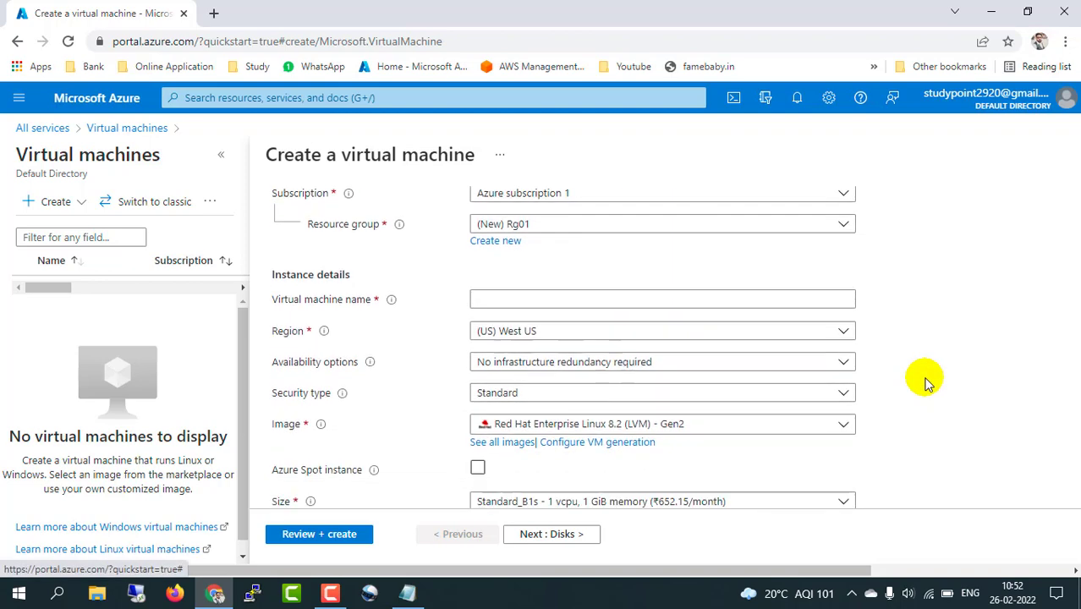
pyautogui.click(326, 298)
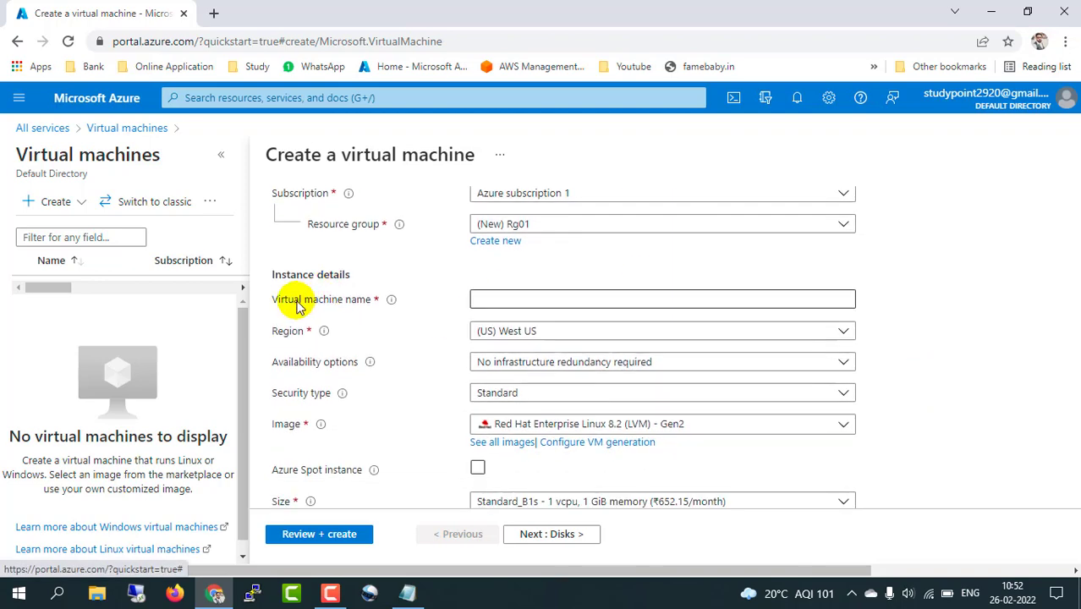
pyautogui.click(512, 296)
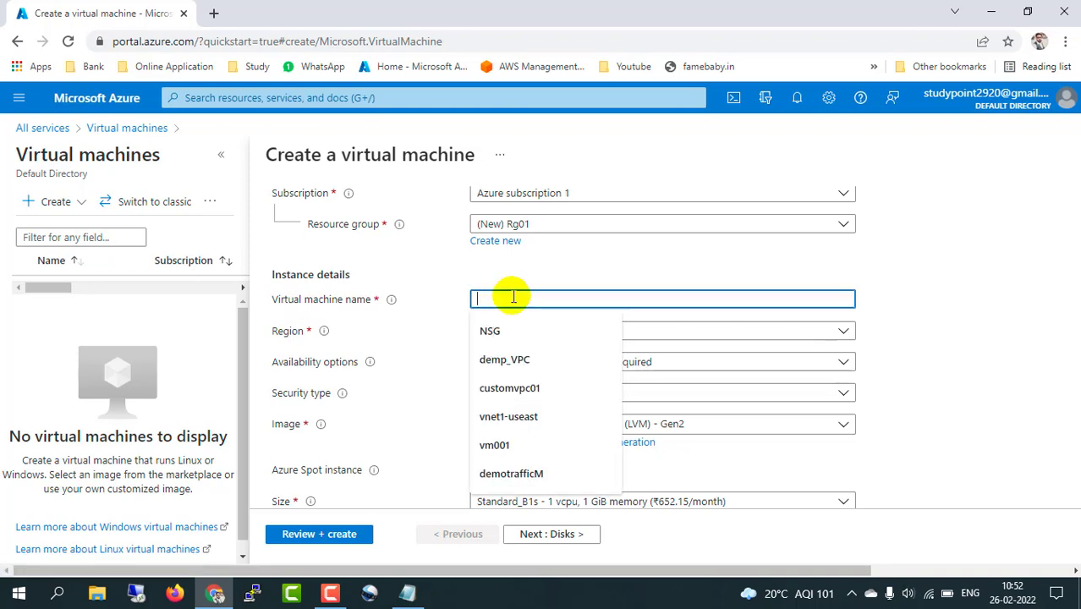
pyautogui.write('webserv')
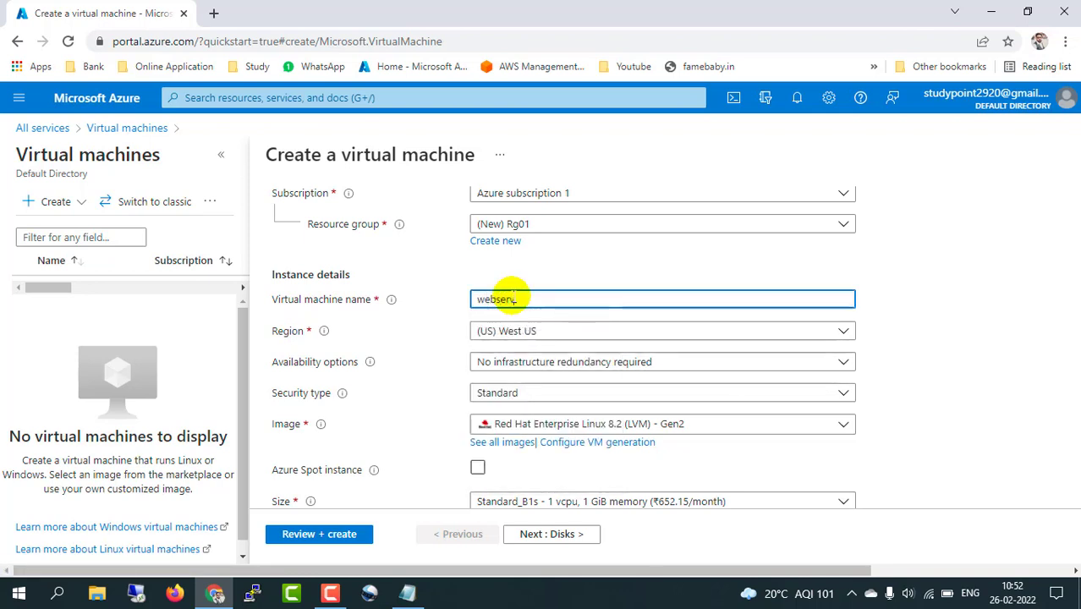
pyautogui.write('er01')
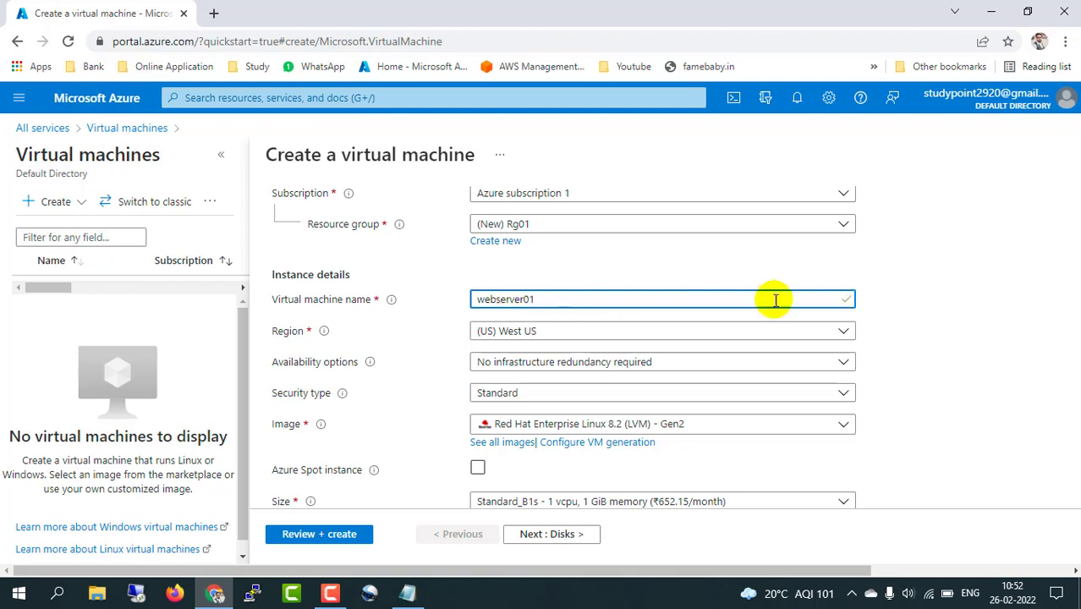
pyautogui.click(902, 327)
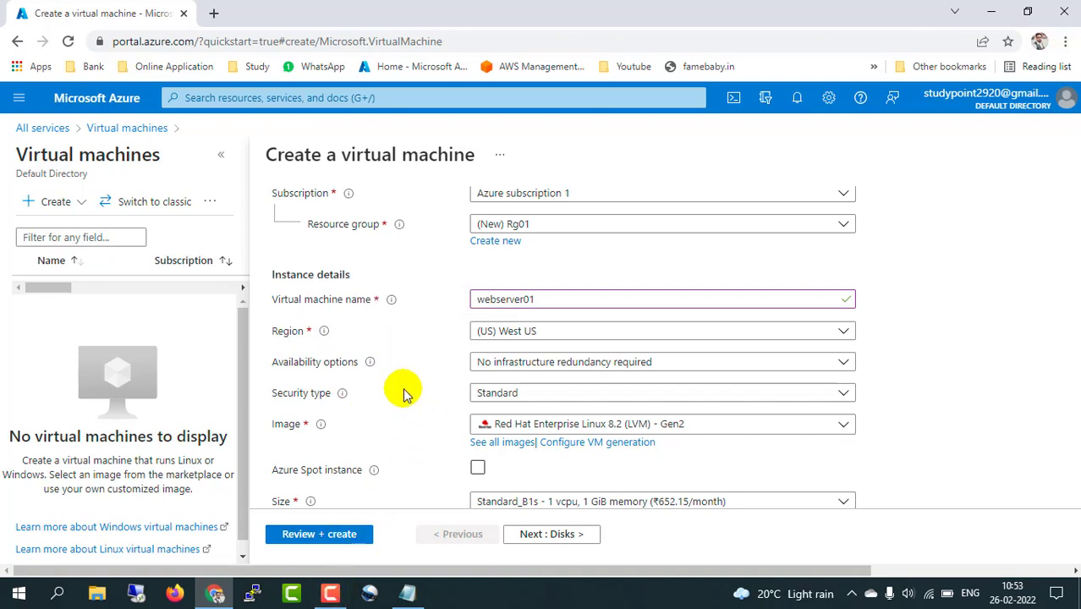
# - Look through the available regions and set the virtual machine's region to (US) East US
pyautogui.click(618, 332)
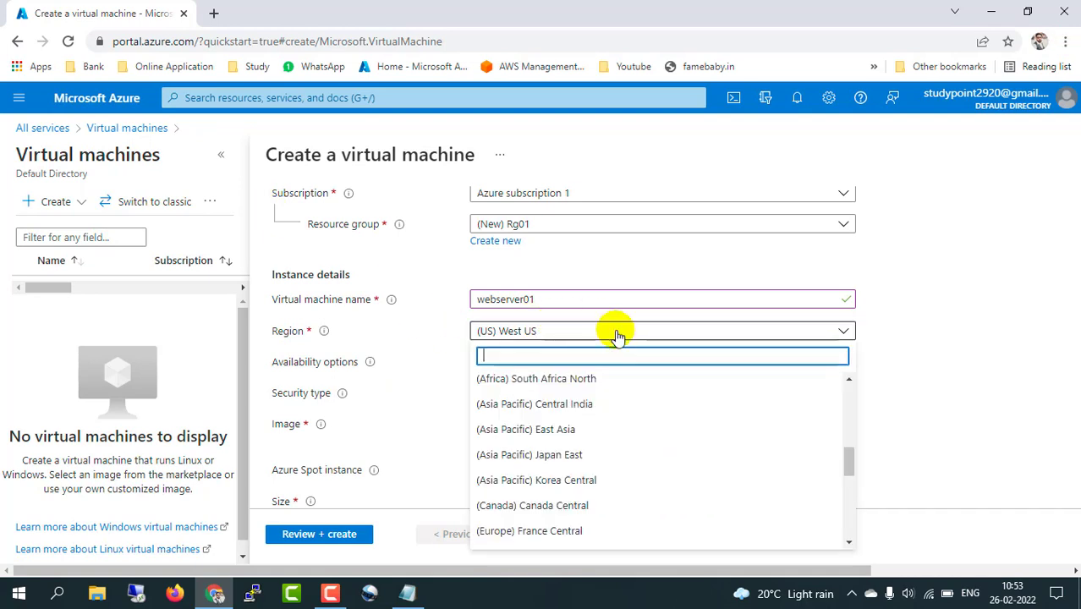
pyautogui.scroll(-3, 630, 449)
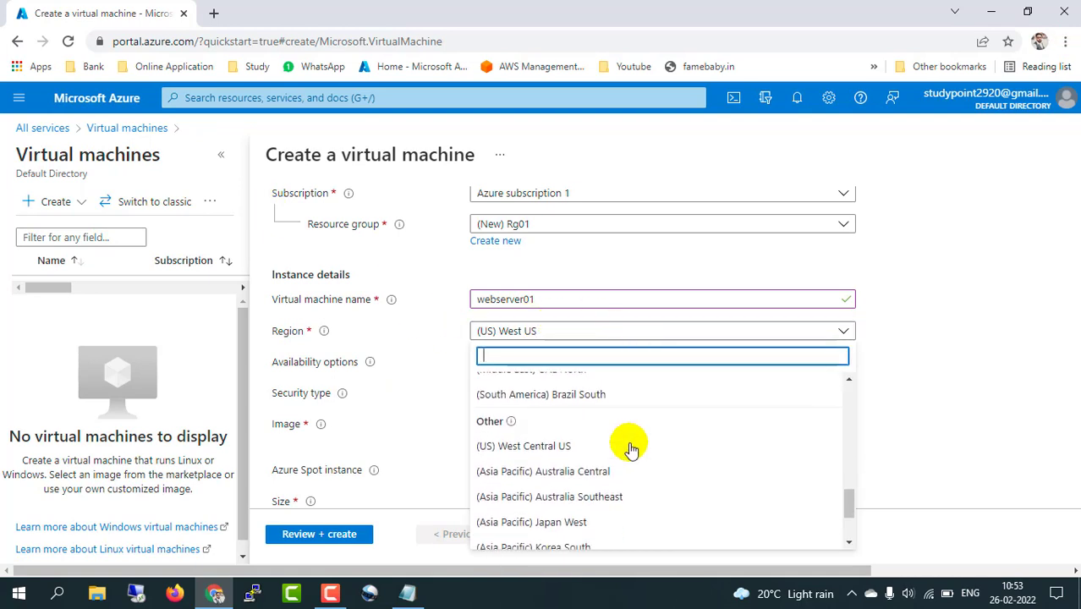
pyautogui.scroll(7, 630, 449)
pyautogui.scroll(1, 631, 449)
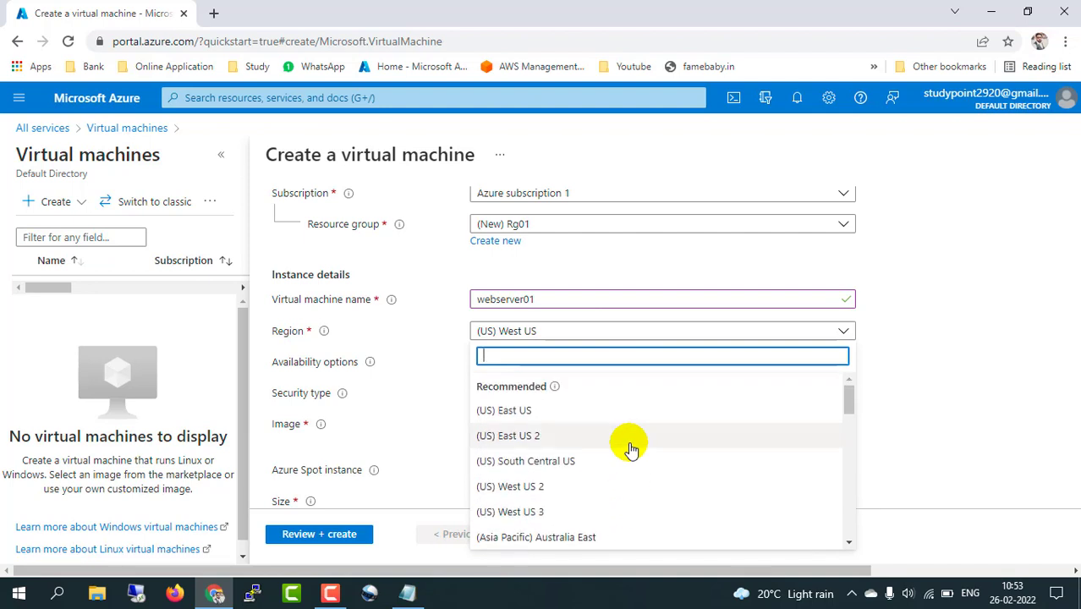
pyautogui.scroll(-2, 630, 448)
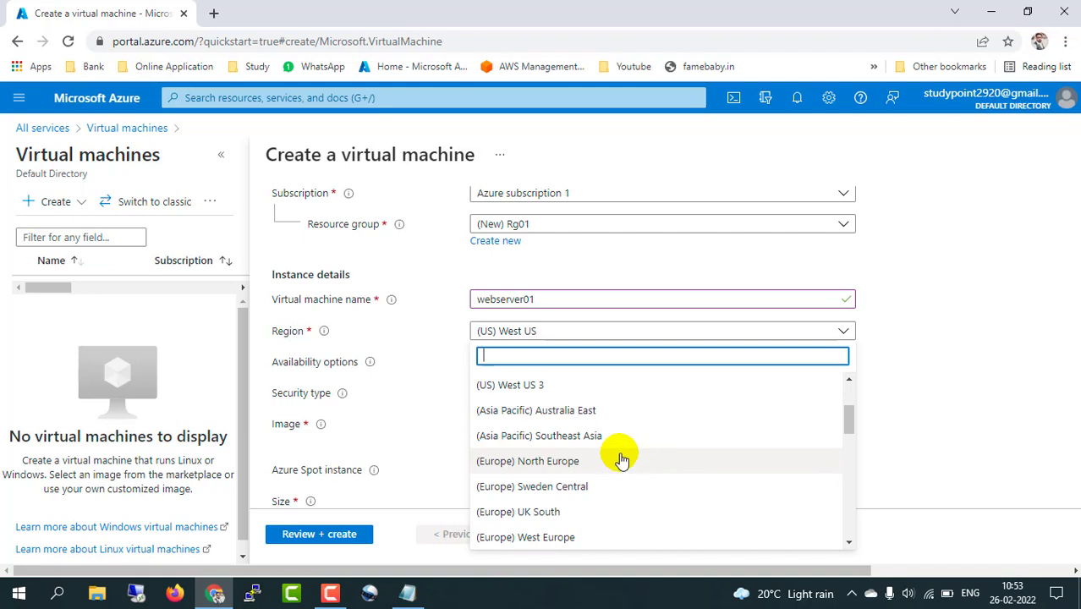
pyautogui.scroll(-1, 620, 457)
pyautogui.scroll(-2, 620, 457)
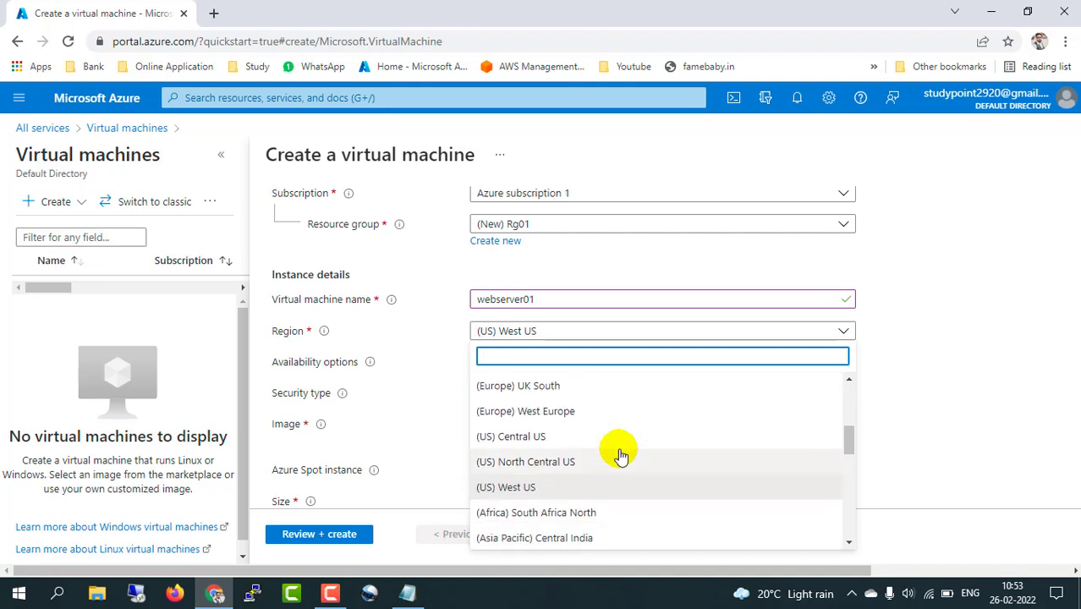
pyautogui.scroll(5, 620, 457)
pyautogui.click(546, 412)
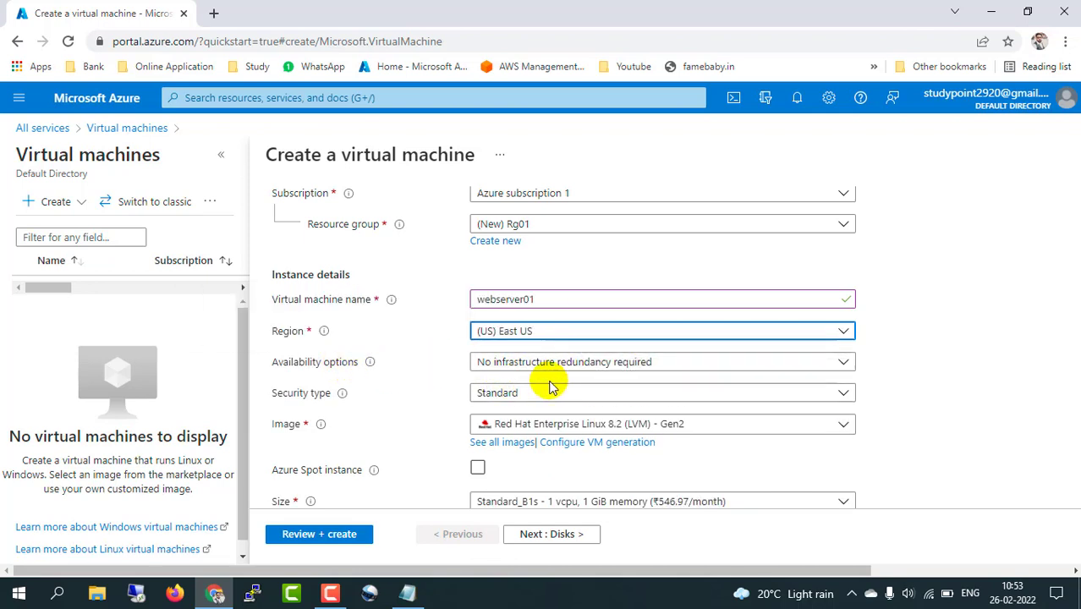
# - Review the availability options and security types offered for the virtual machine without changing either
pyautogui.click(611, 364)
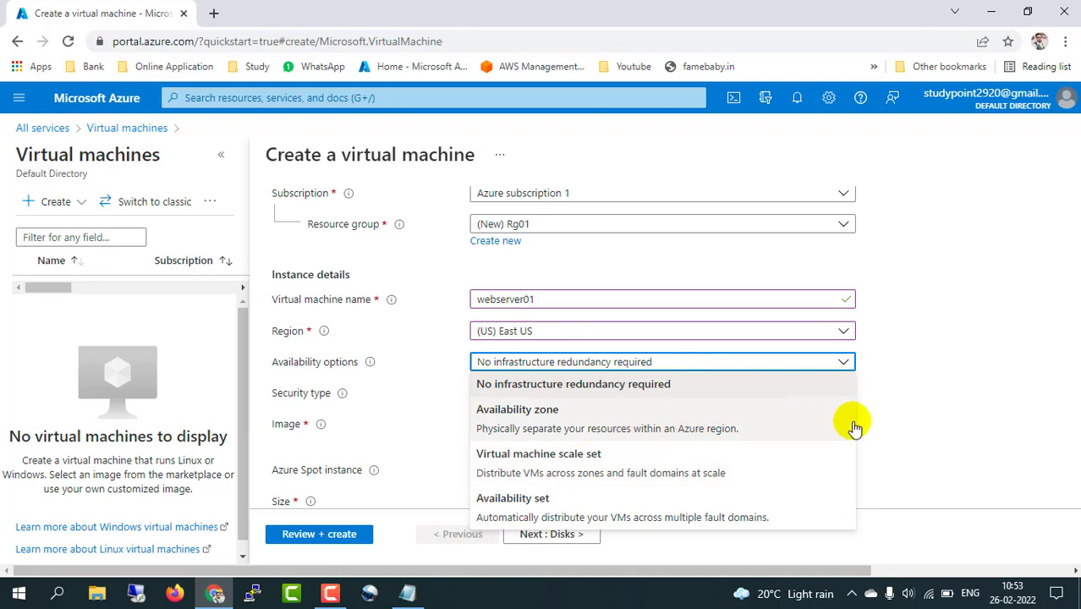
pyautogui.click(927, 423)
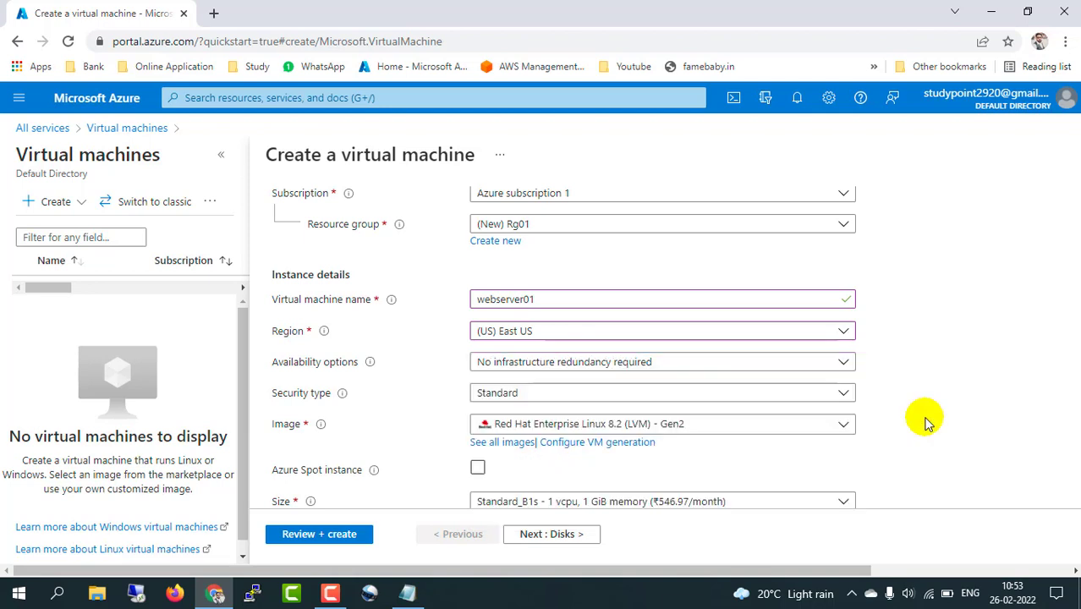
pyautogui.moveTo(342, 394)
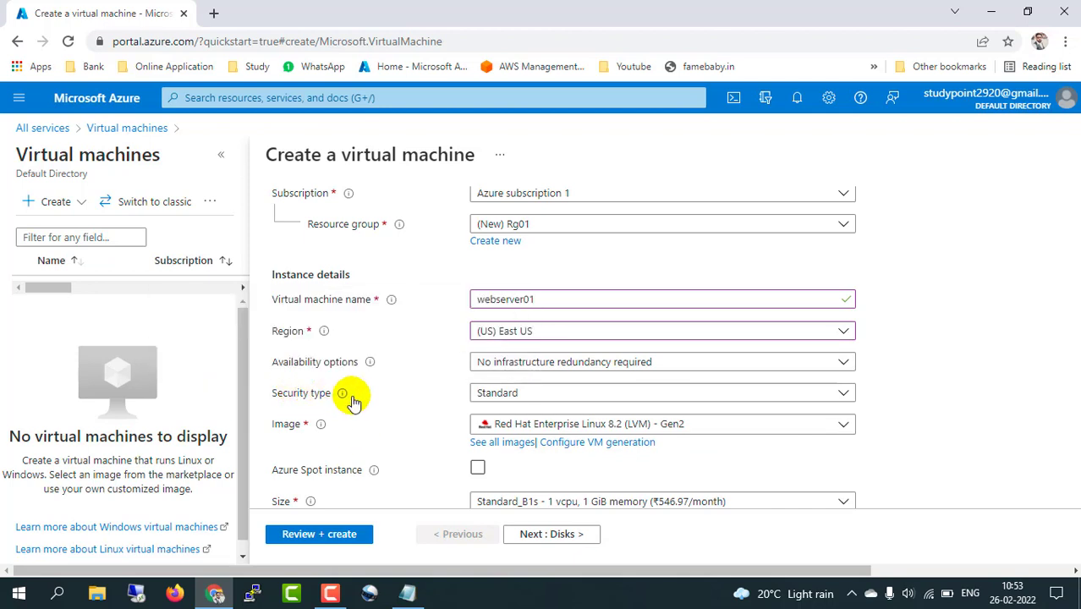
pyautogui.click(499, 397)
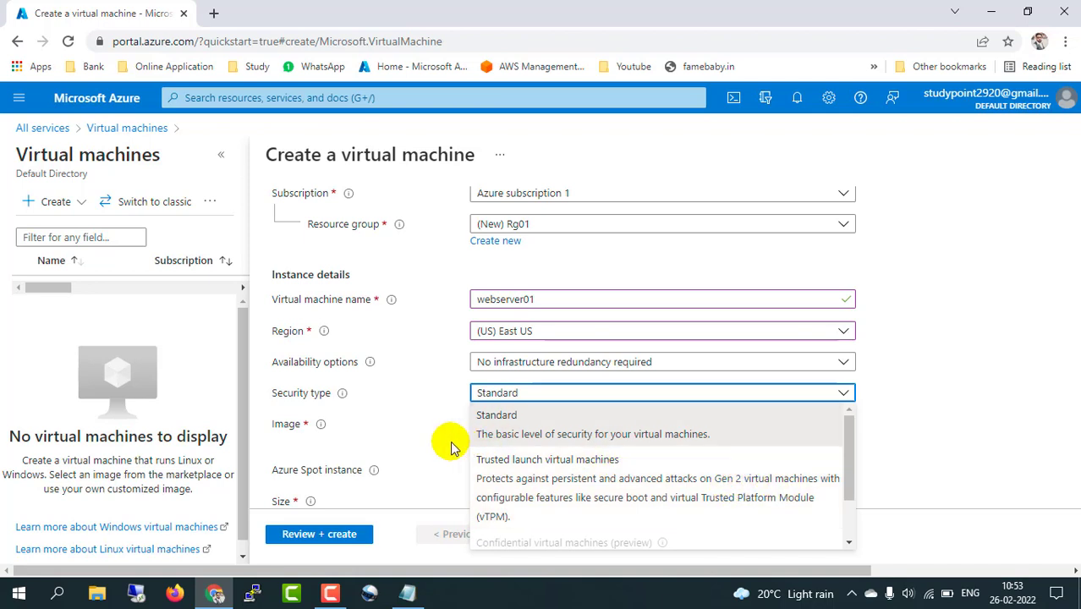
pyautogui.click(428, 428)
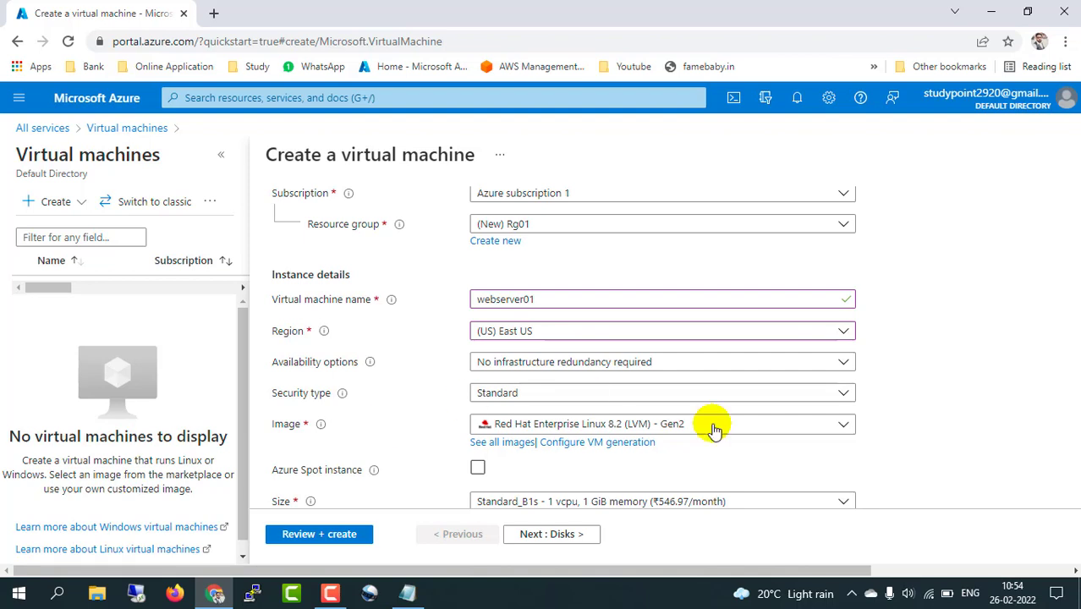
# - Set the image to Windows Server 2012 R2 Datacenter - Gen1 and review the available virtual machine sizes
pyautogui.click(844, 430)
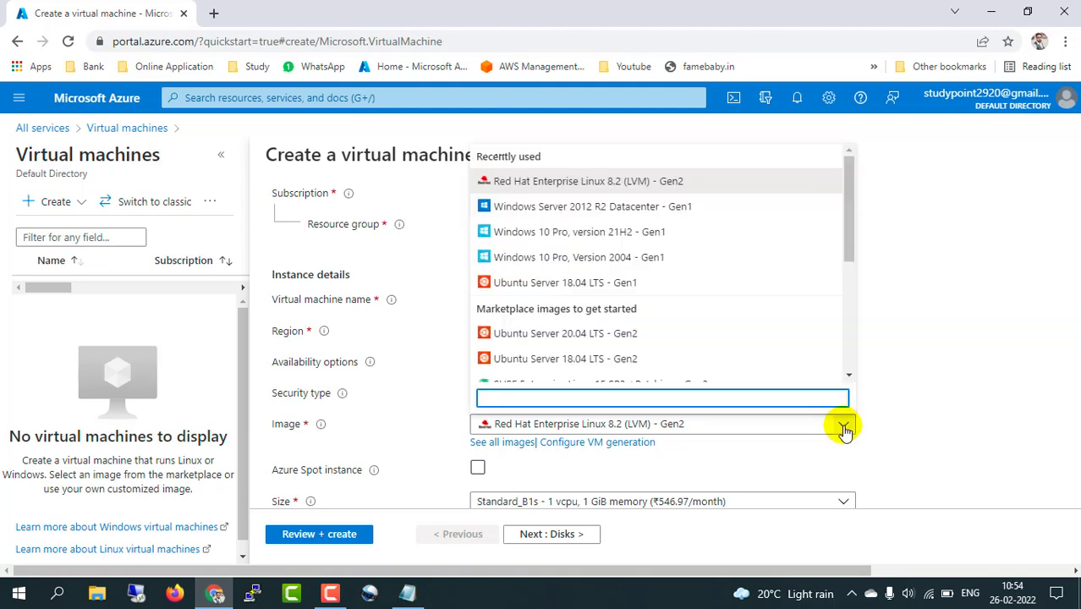
pyautogui.click(600, 212)
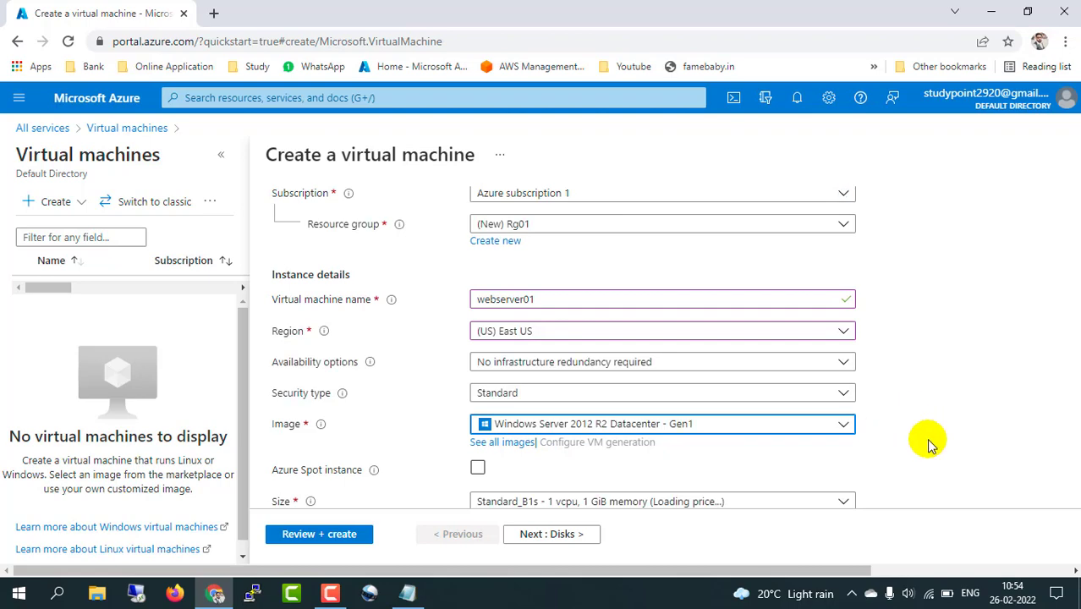
pyautogui.scroll(-2, 931, 444)
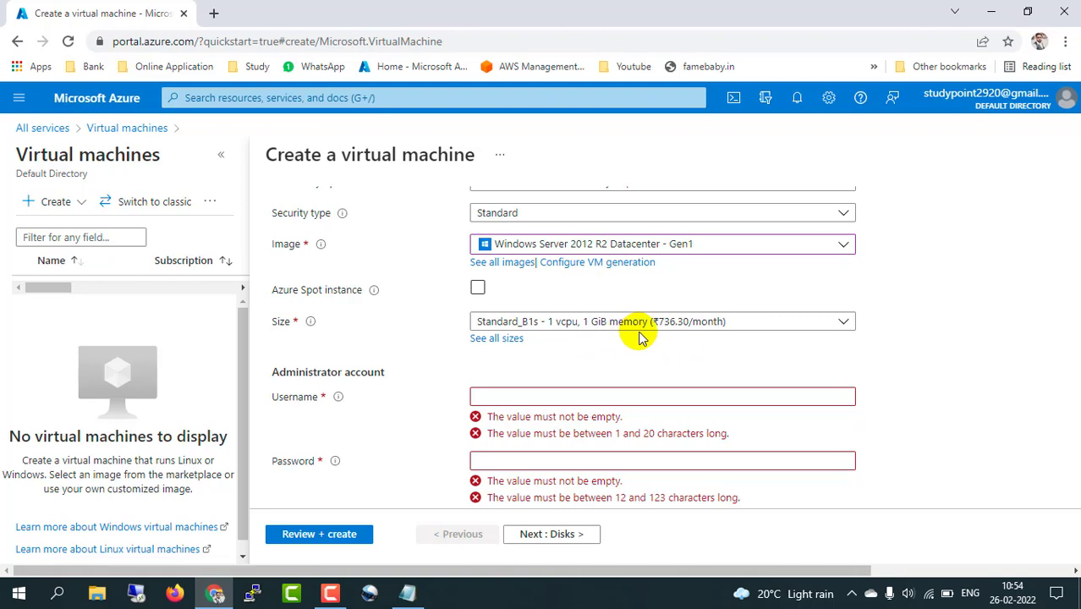
pyautogui.click(693, 330)
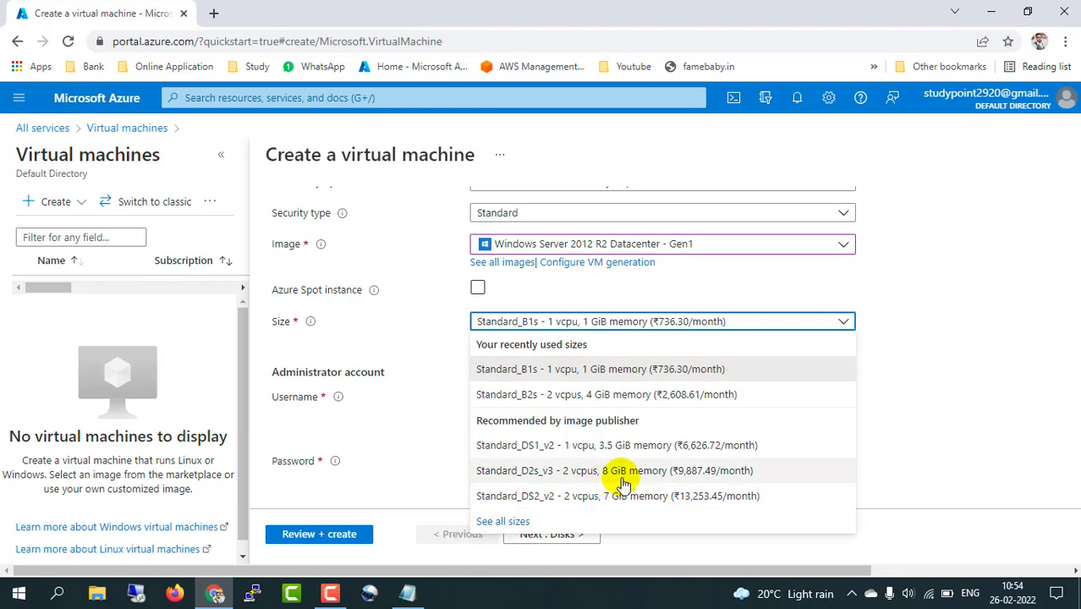
pyautogui.click(914, 381)
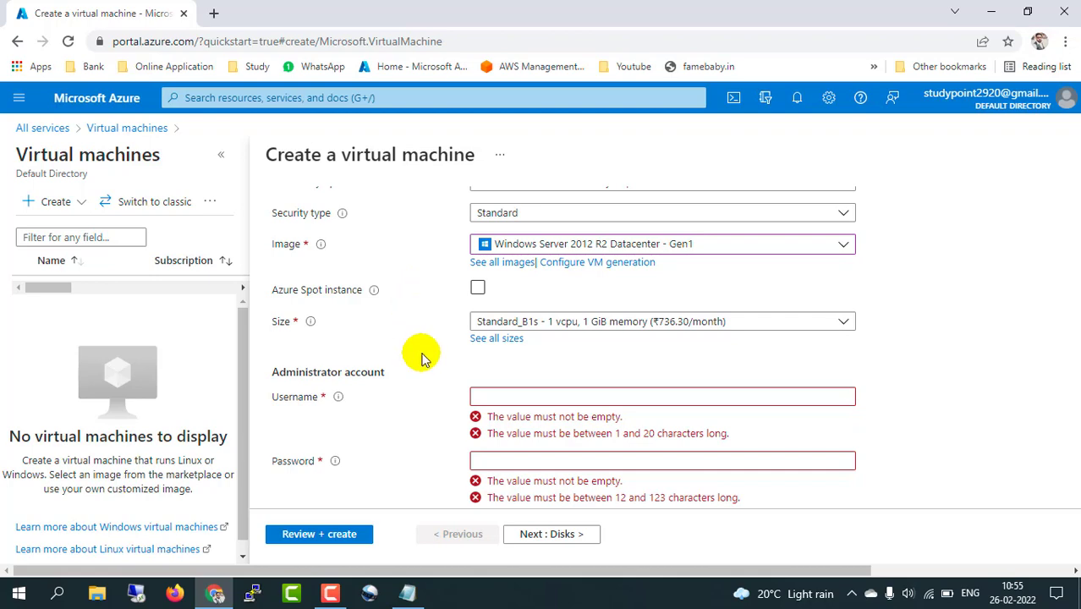
# - Set the administrator account's username to study, then enter and confirm the account password
pyautogui.scroll(-1, 422, 395)
pyautogui.scroll(-1, 422, 392)
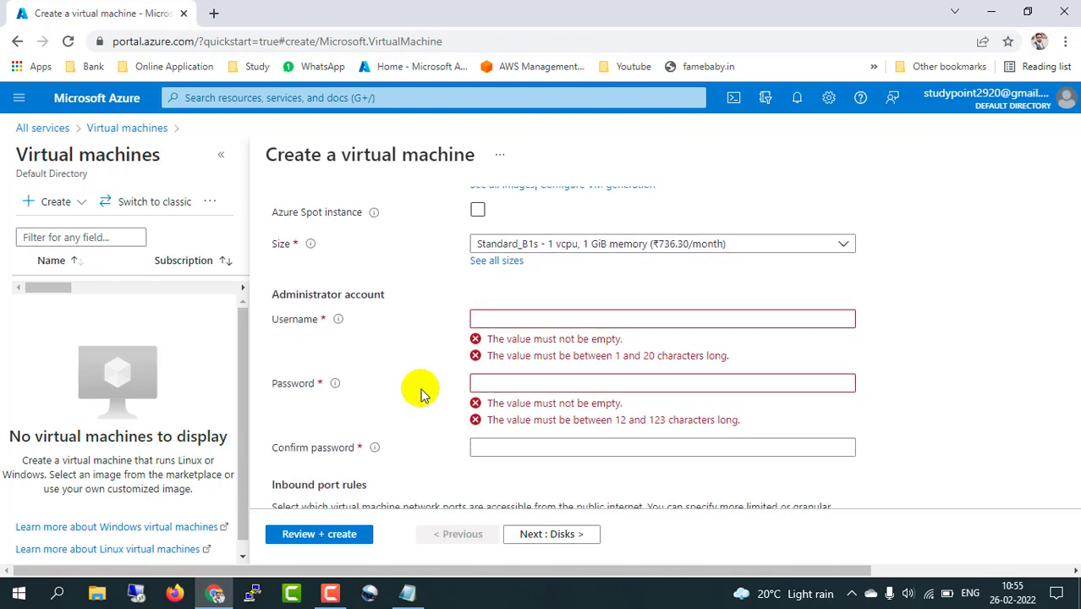
pyautogui.click(516, 316)
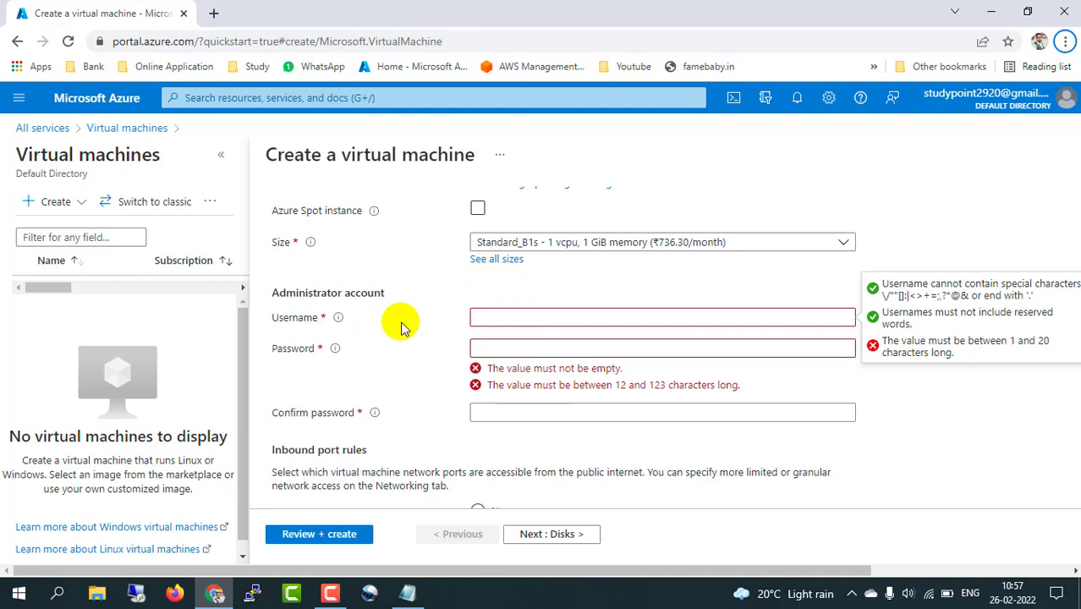
pyautogui.click(483, 317)
pyautogui.write('s')
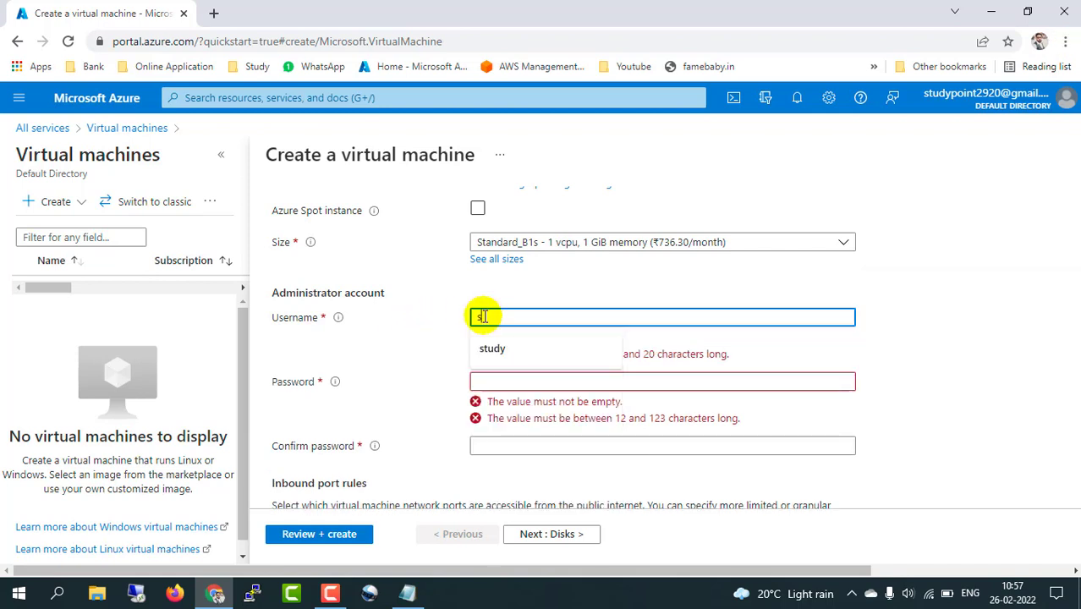
pyautogui.write('tudy')
pyautogui.press('Tab')
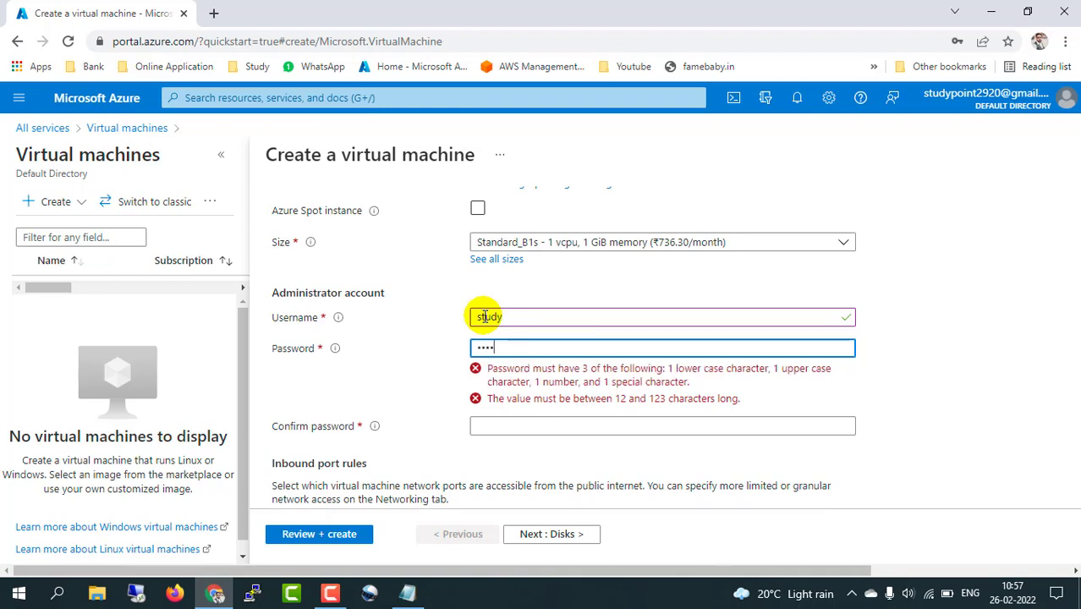
pyautogui.write('••••••••')
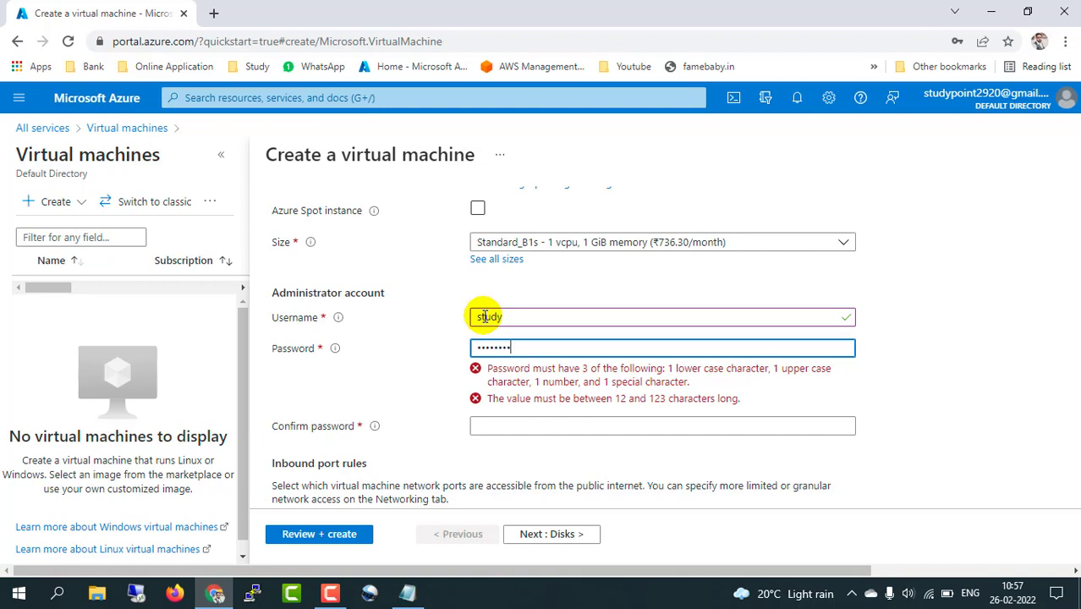
pyautogui.press('Tab')
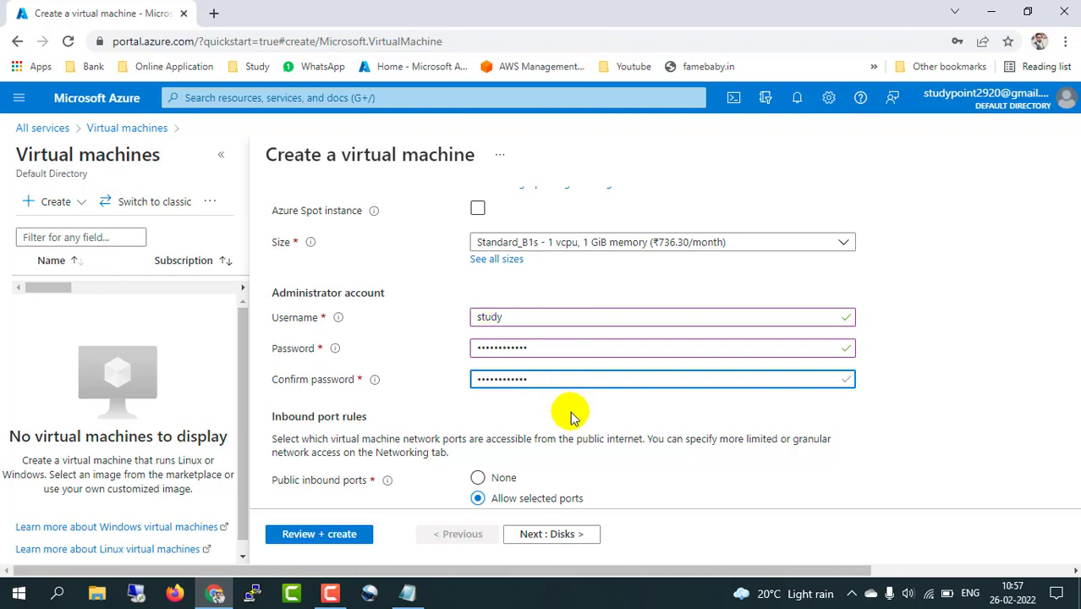
# - Add HTTP (80) to the allowed public inbound ports alongside RDP (3389)
pyautogui.scroll(-2, 569, 412)
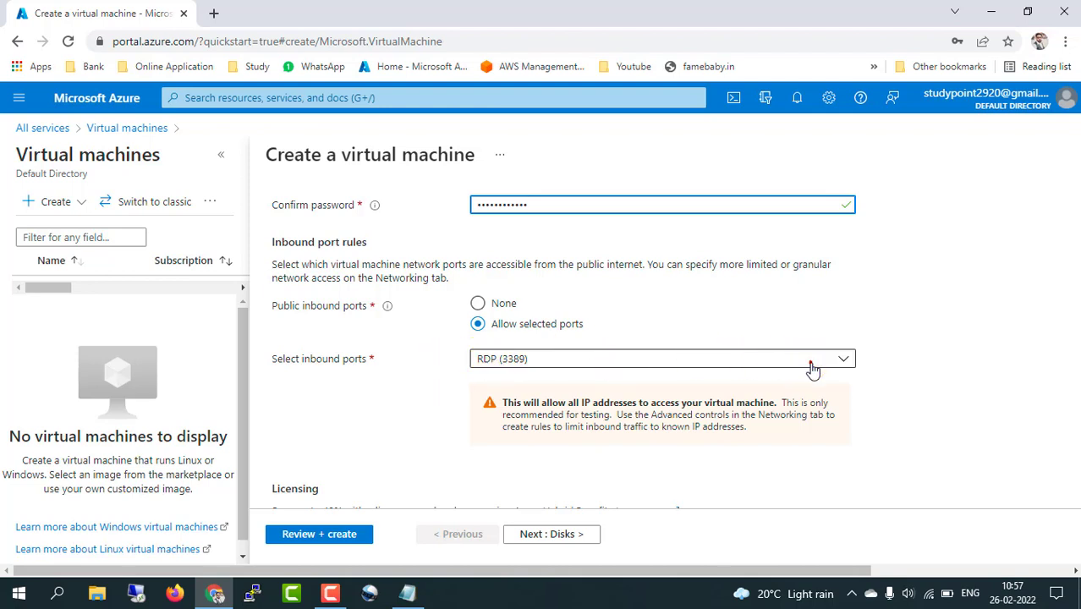
pyautogui.click(745, 364)
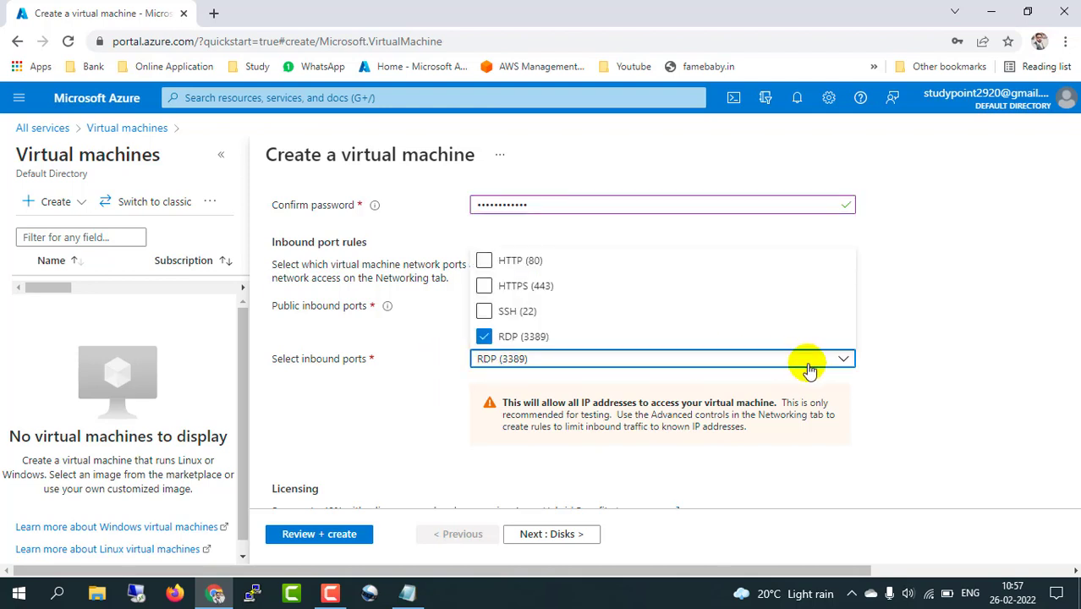
pyautogui.click(483, 267)
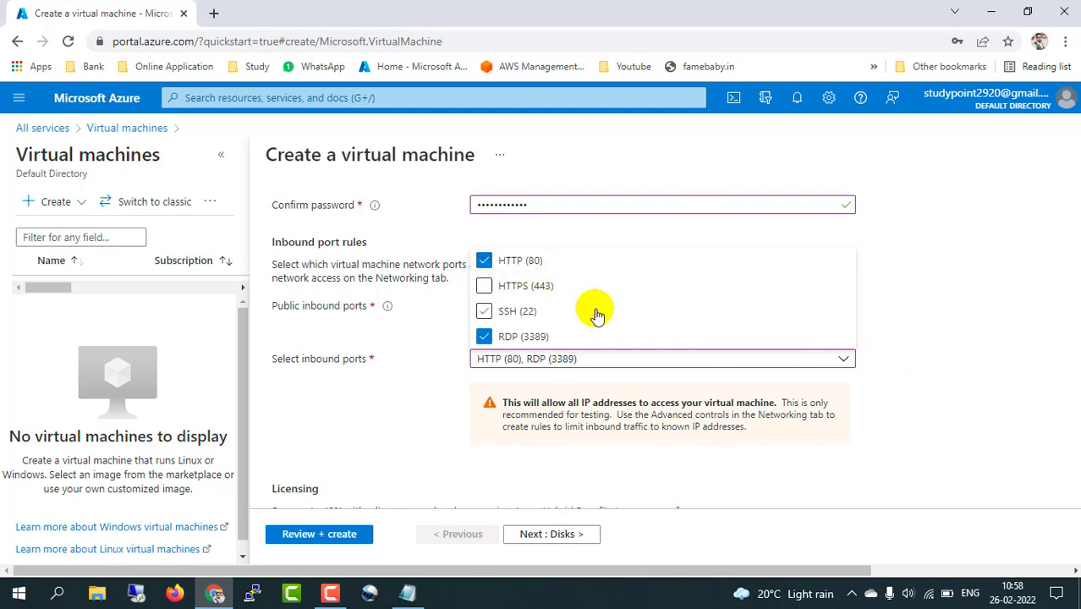
pyautogui.click(929, 427)
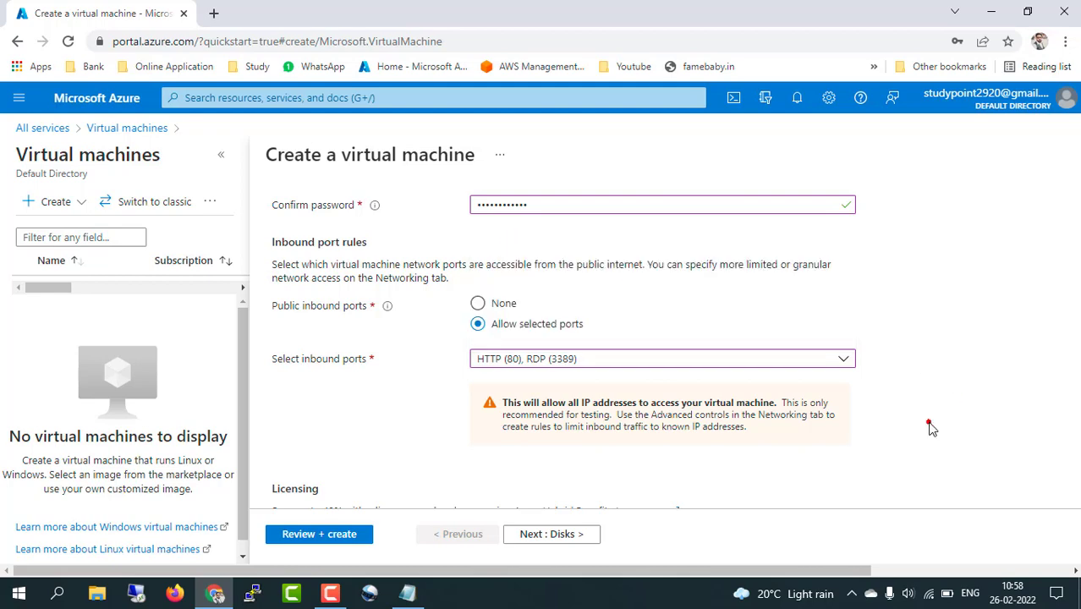
# - Choose to use an existing Windows Server license and confirm eligibility for the Azure Hybrid Benefit
pyautogui.scroll(-1, 929, 427)
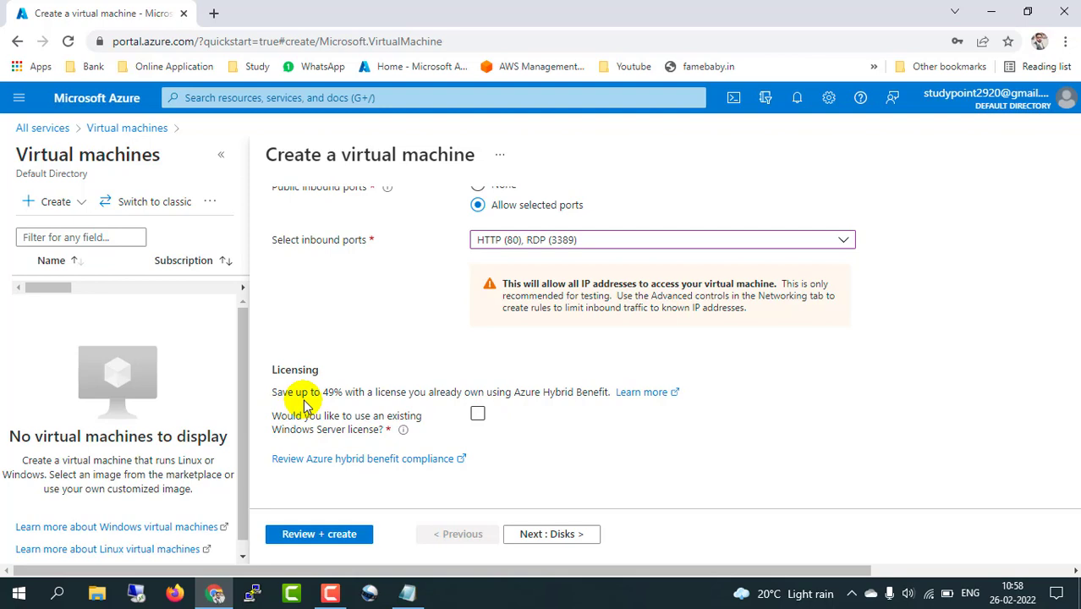
pyautogui.click(479, 414)
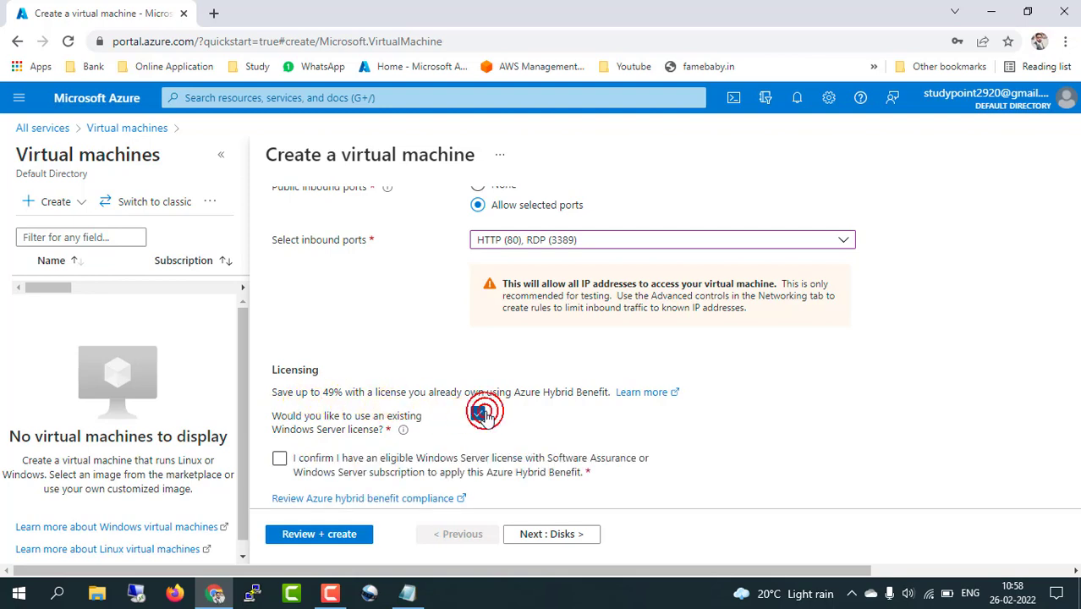
pyautogui.click(279, 461)
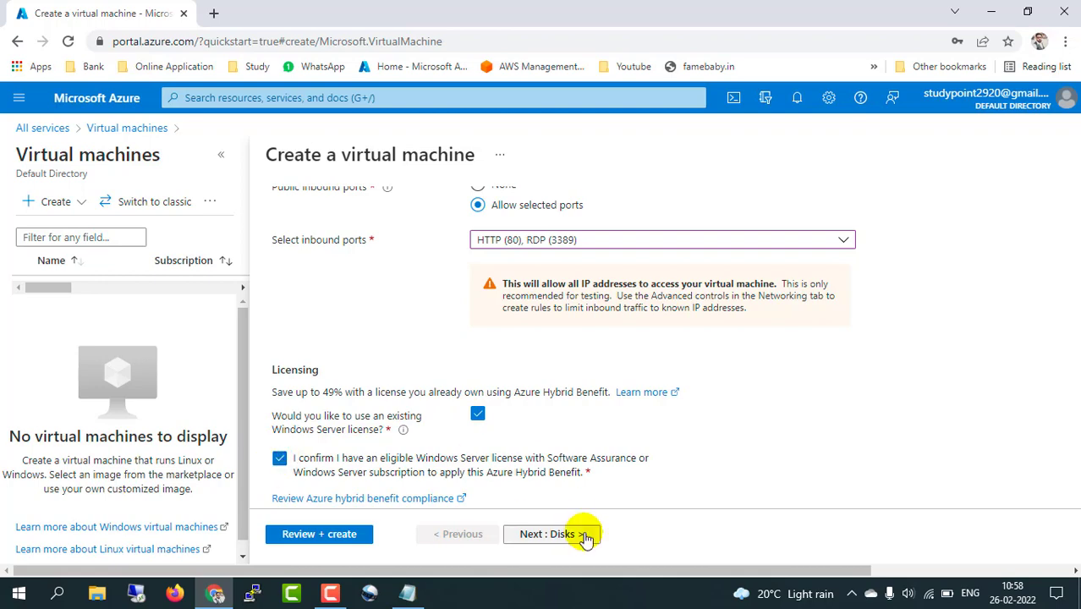
# - Proceed to the disk settings, set the OS disk type to Standard SSD and check the remaining disk options
pyautogui.click(570, 538)
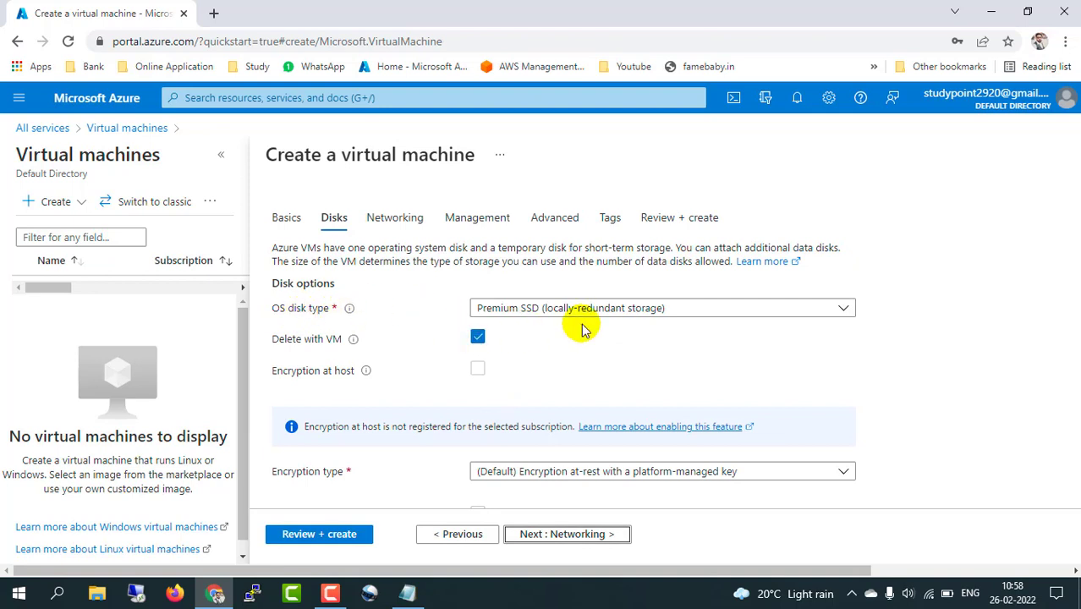
pyautogui.click(628, 310)
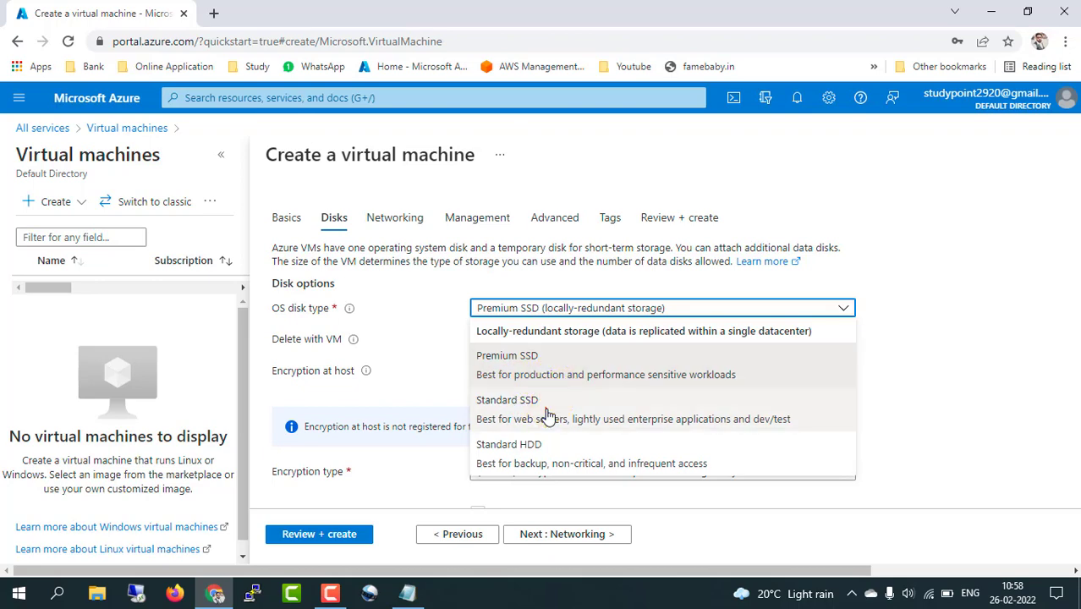
pyautogui.click(546, 411)
pyautogui.scroll(-1, 681, 394)
pyautogui.scroll(-3, 683, 391)
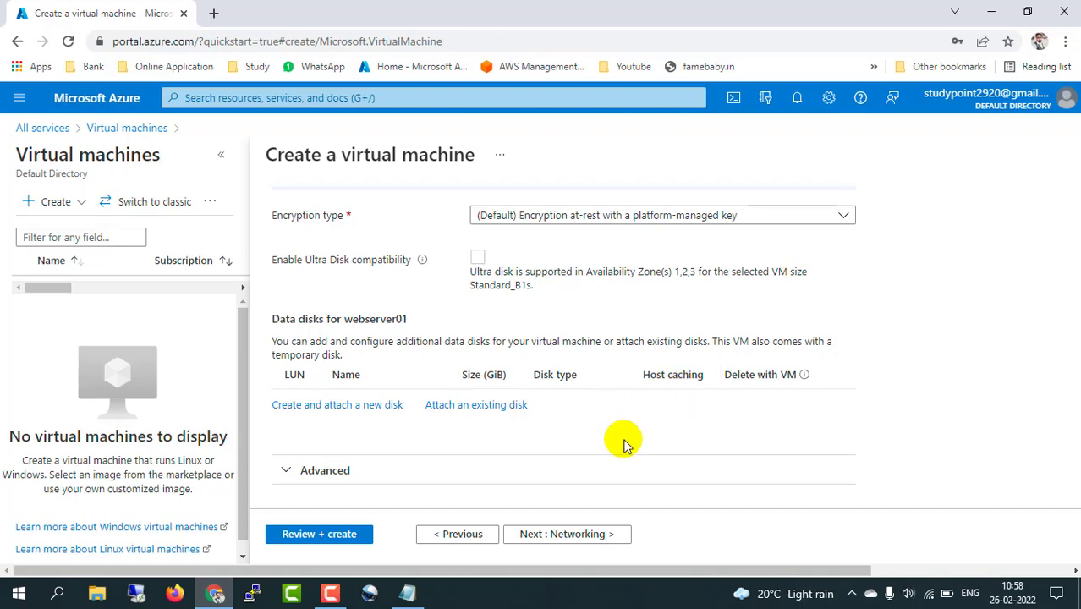
# - Proceed to the networking settings and review the virtual network, subnet, public IP and inbound port options
pyautogui.click(561, 537)
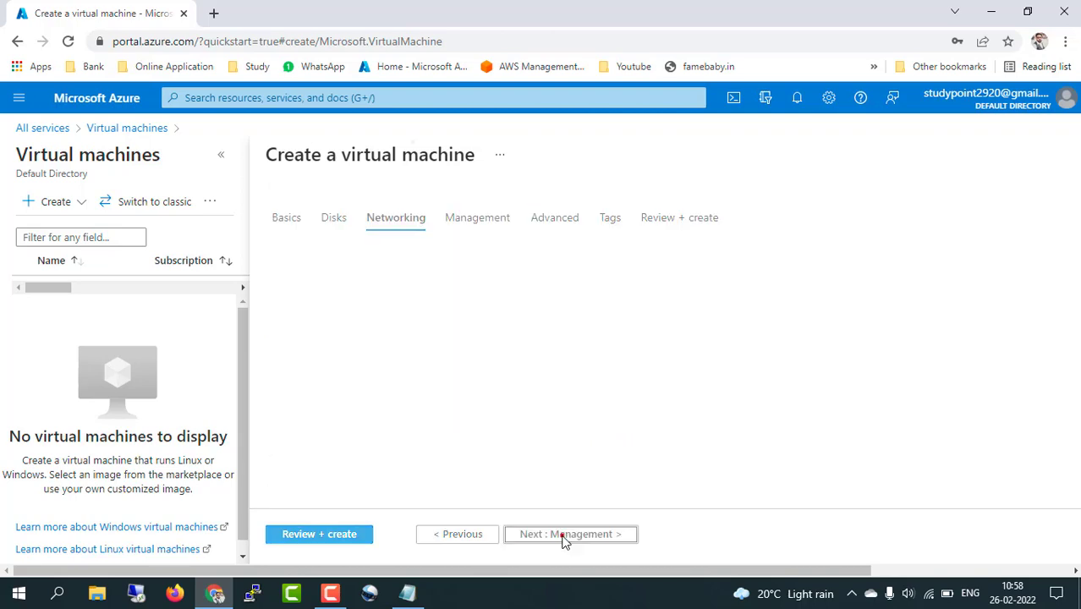
pyautogui.scroll(-1, 712, 464)
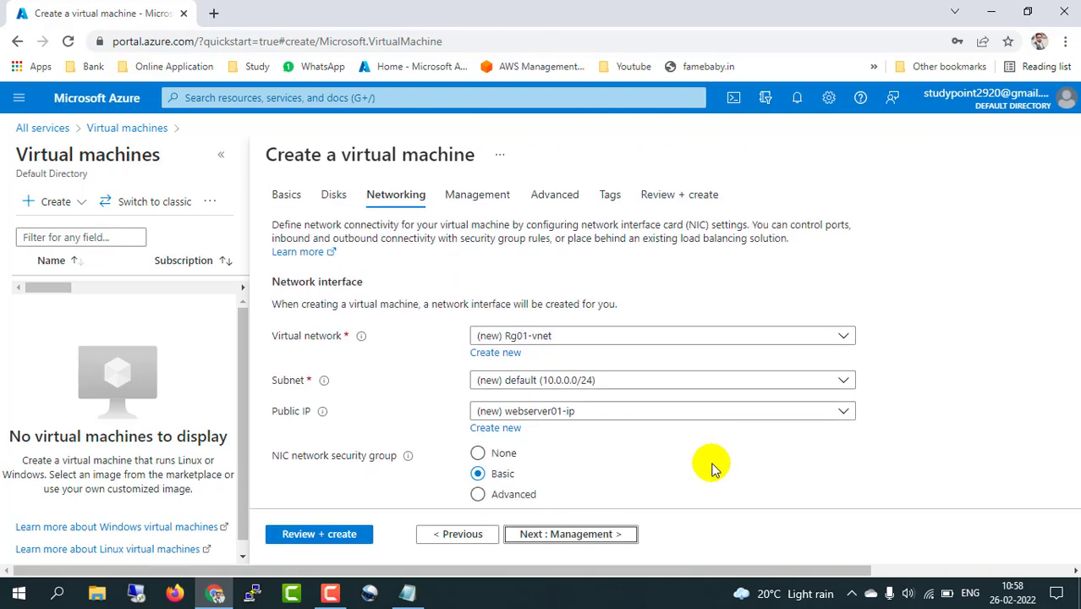
pyautogui.scroll(-2, 712, 465)
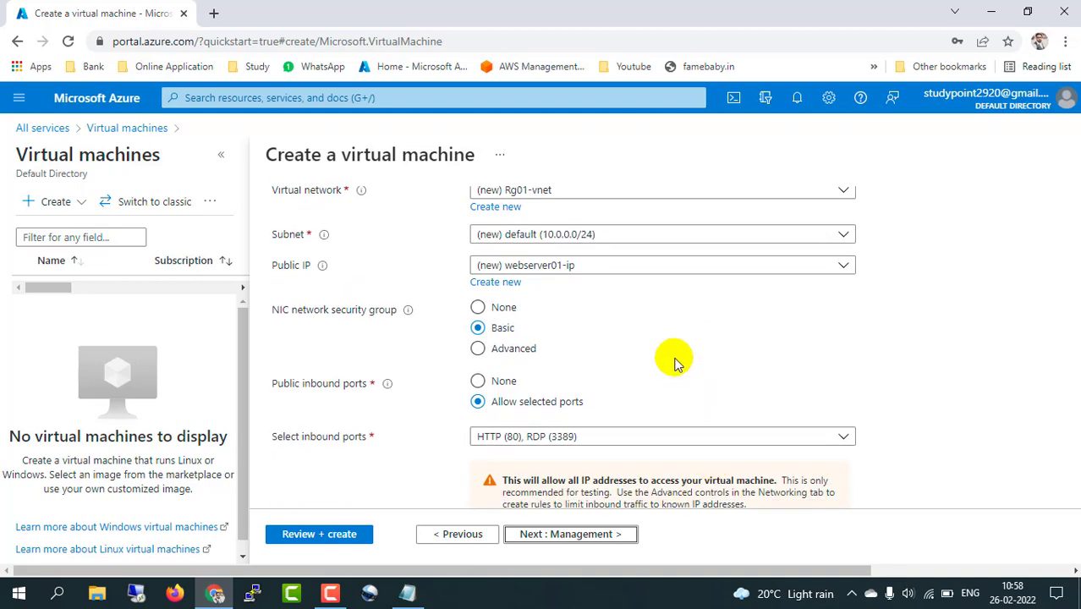
pyautogui.scroll(1, 666, 370)
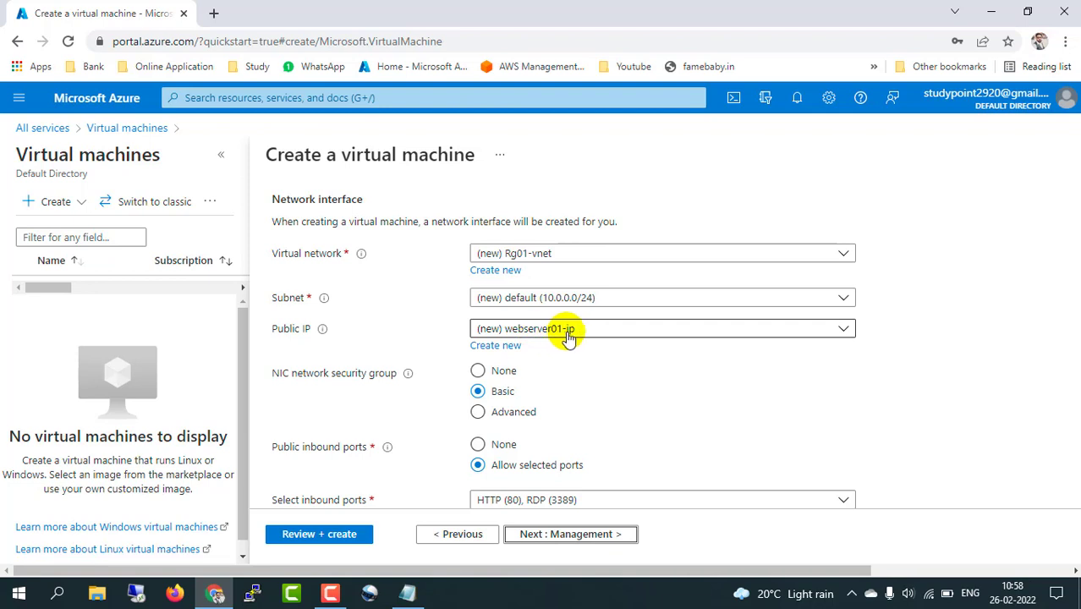
# - Try the None option for the public IP and restore the new webserver01-ip address
pyautogui.click(571, 338)
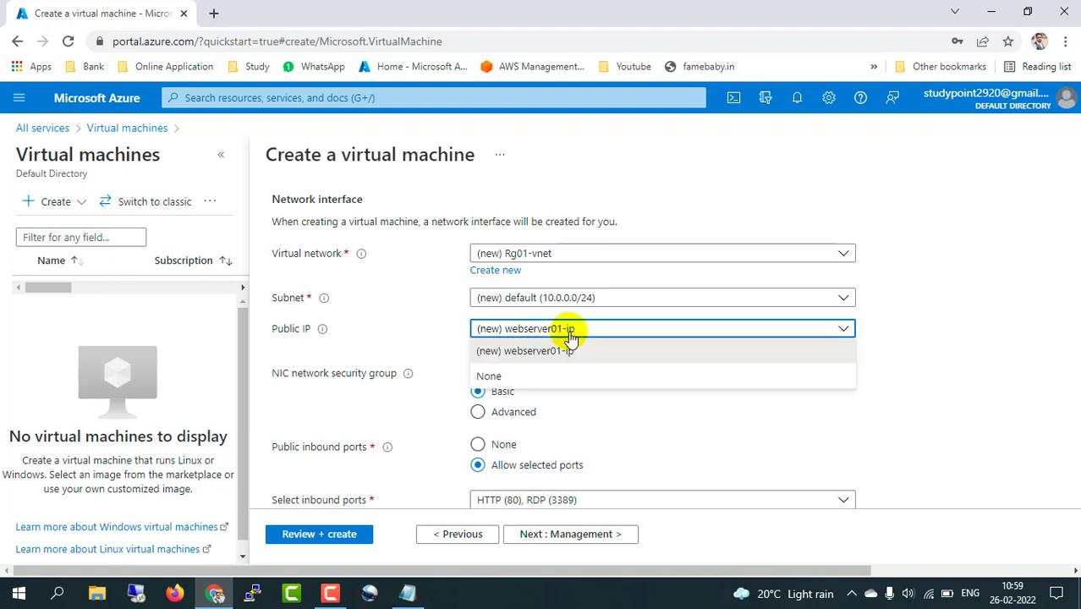
pyautogui.click(502, 376)
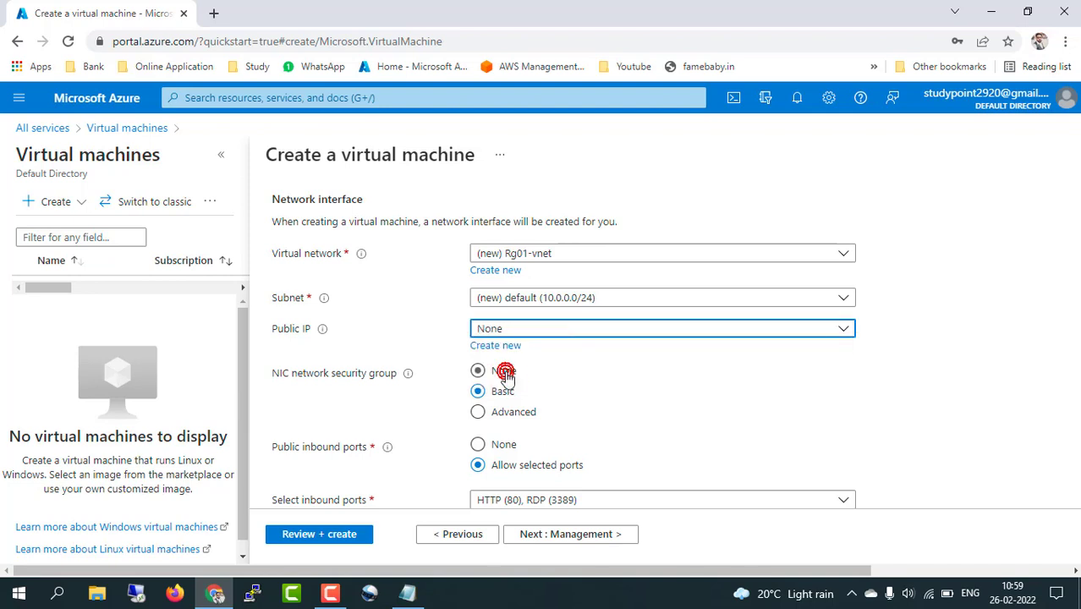
pyautogui.click(590, 336)
pyautogui.click(526, 352)
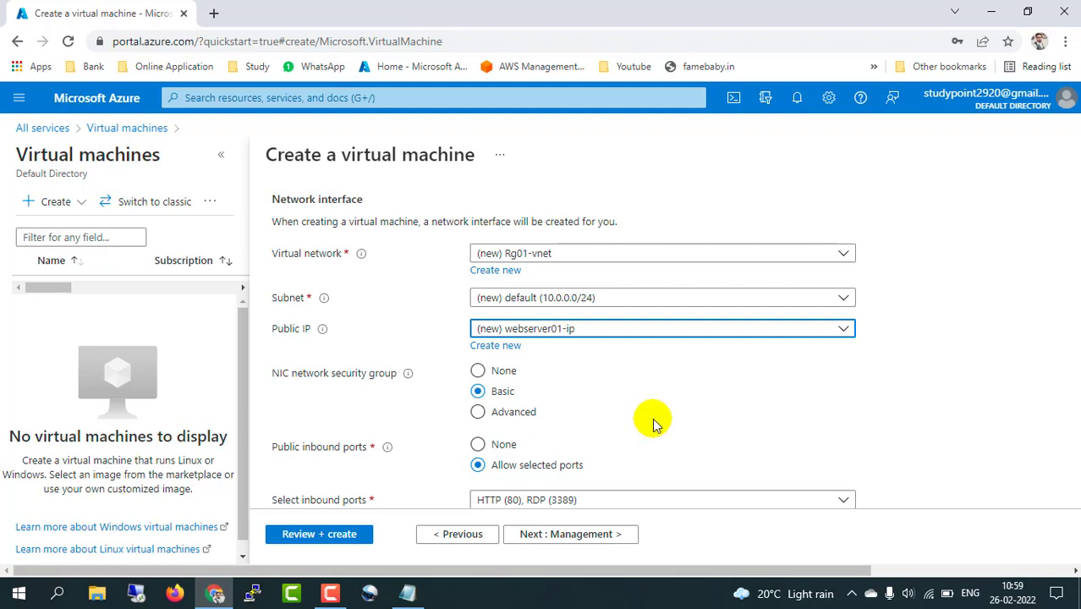
# - Proceed to the management settings and disable boot diagnostics, leaving auto-shutdown and backup off
pyautogui.scroll(-5, 653, 423)
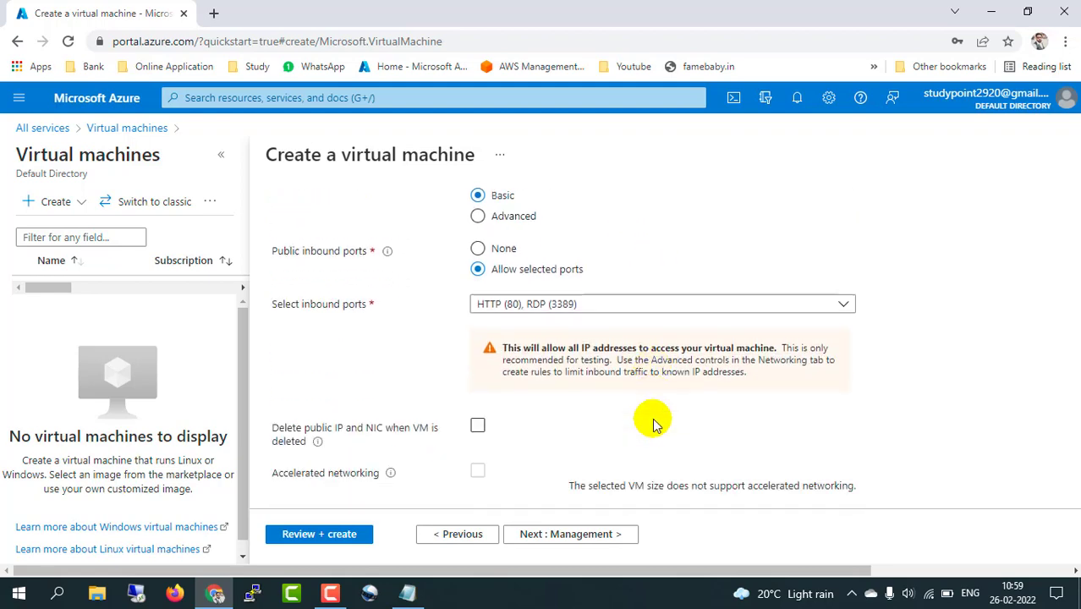
pyautogui.click(568, 533)
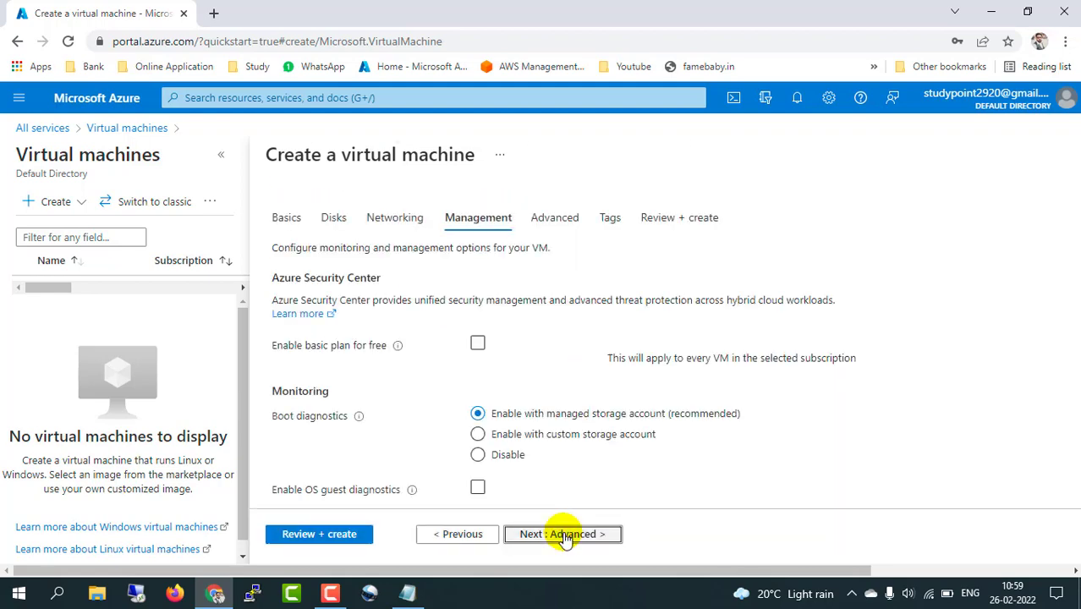
pyautogui.scroll(-1, 398, 429)
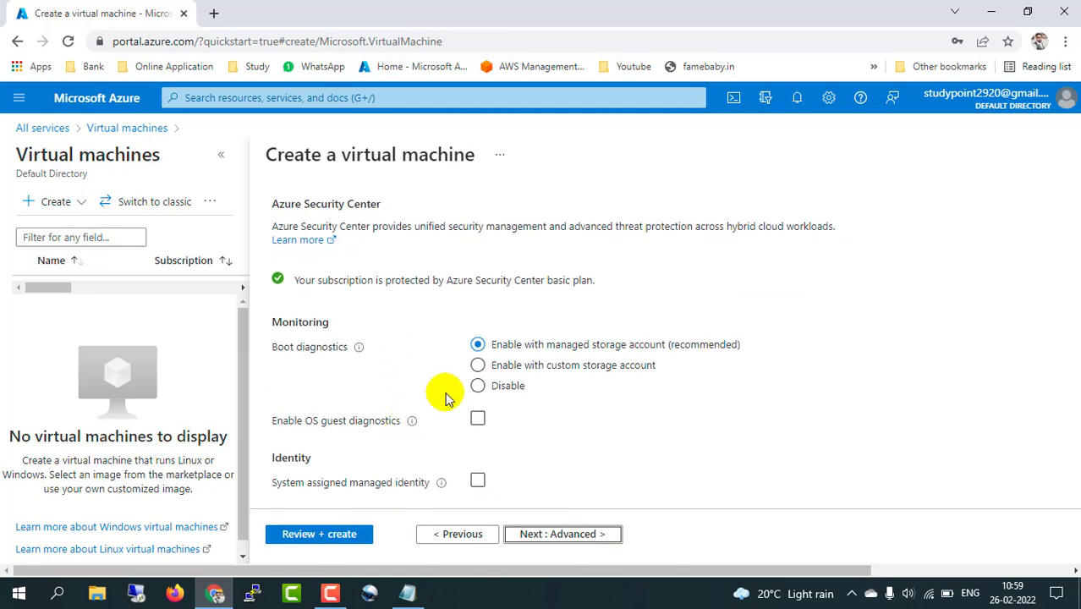
pyautogui.click(478, 388)
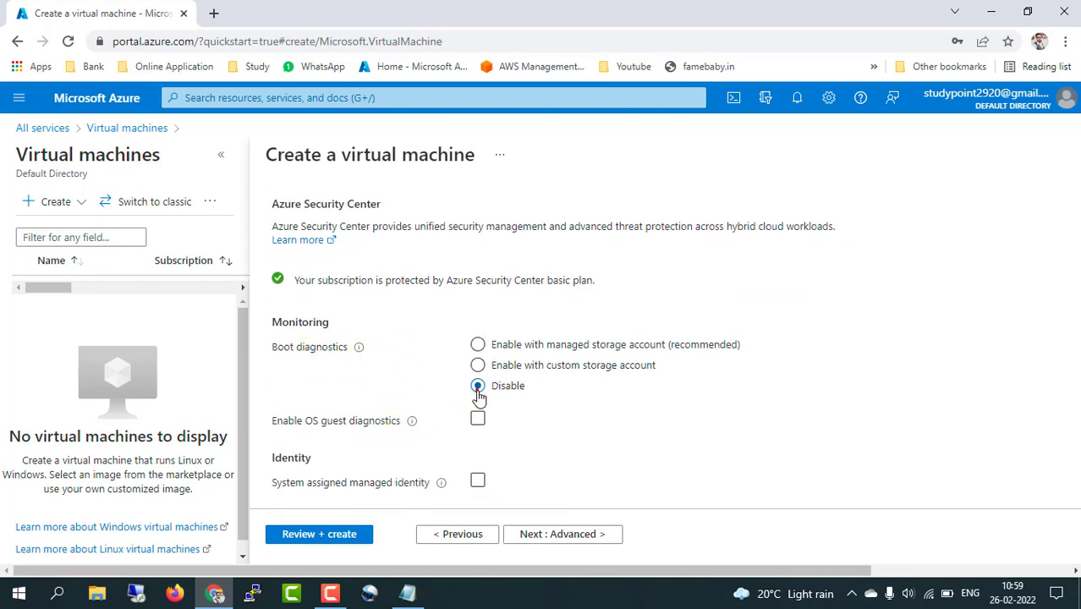
pyautogui.scroll(-5, 671, 430)
# - Review the advanced options for extensions, VM applications, custom data, host and placement groups, and proceed to the tags
pyautogui.click(577, 539)
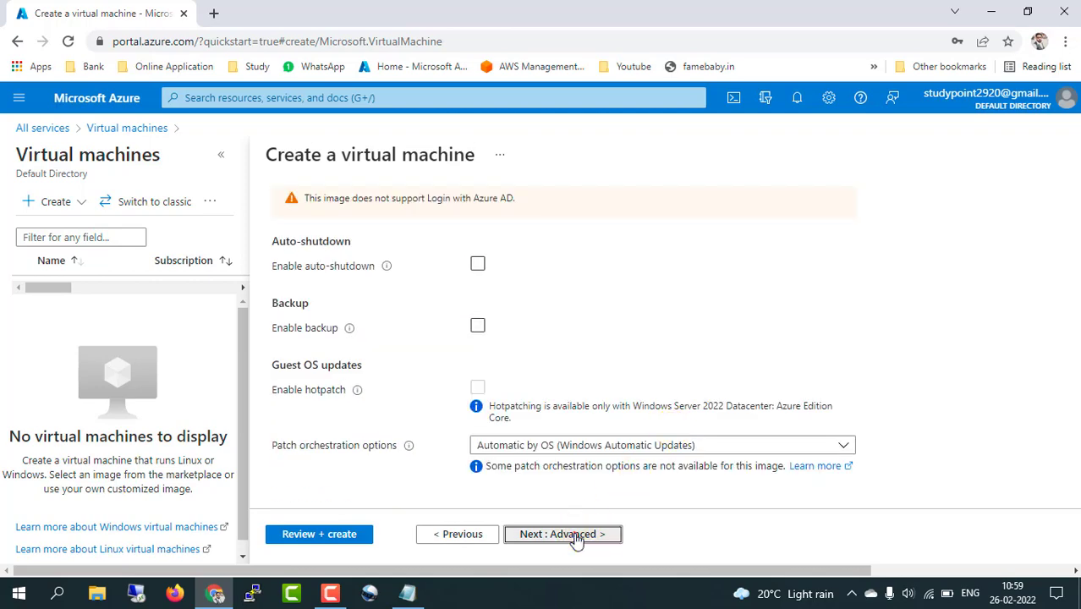
pyautogui.scroll(-2, 622, 447)
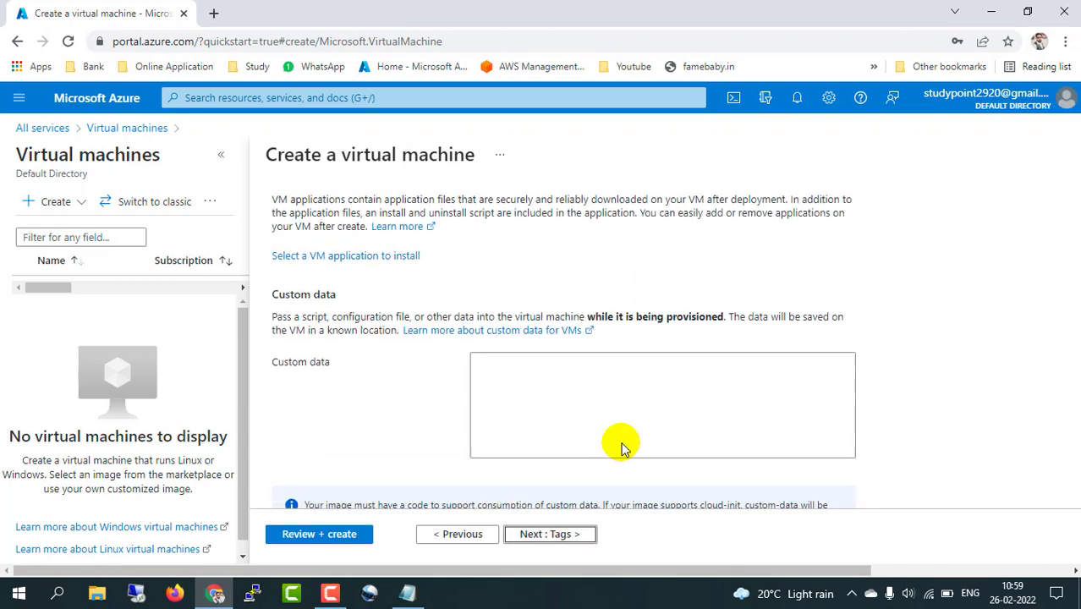
pyautogui.scroll(2, 380, 425)
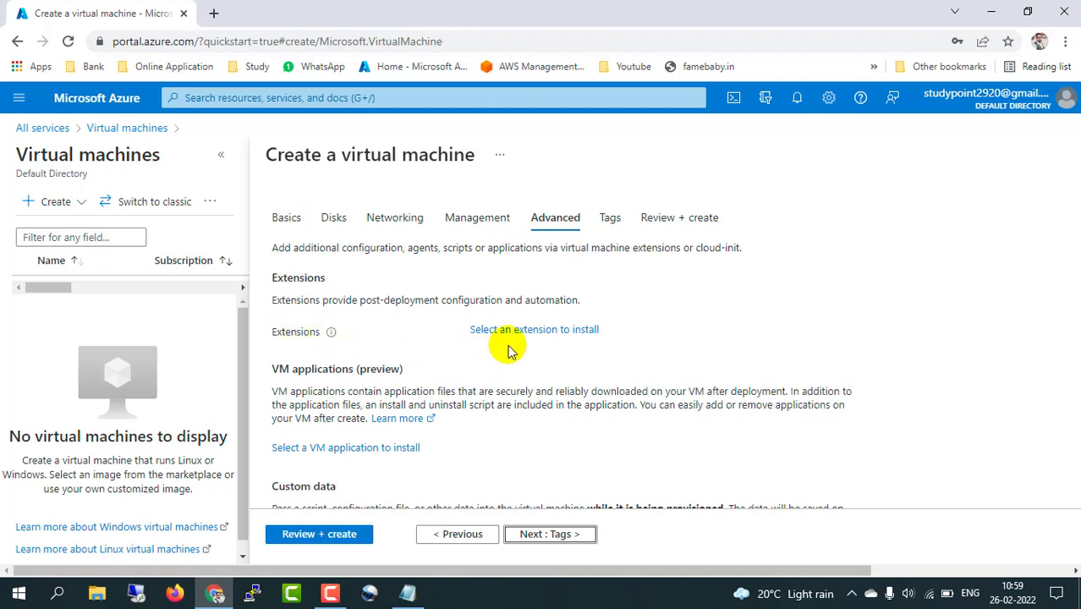
pyautogui.scroll(-3, 550, 440)
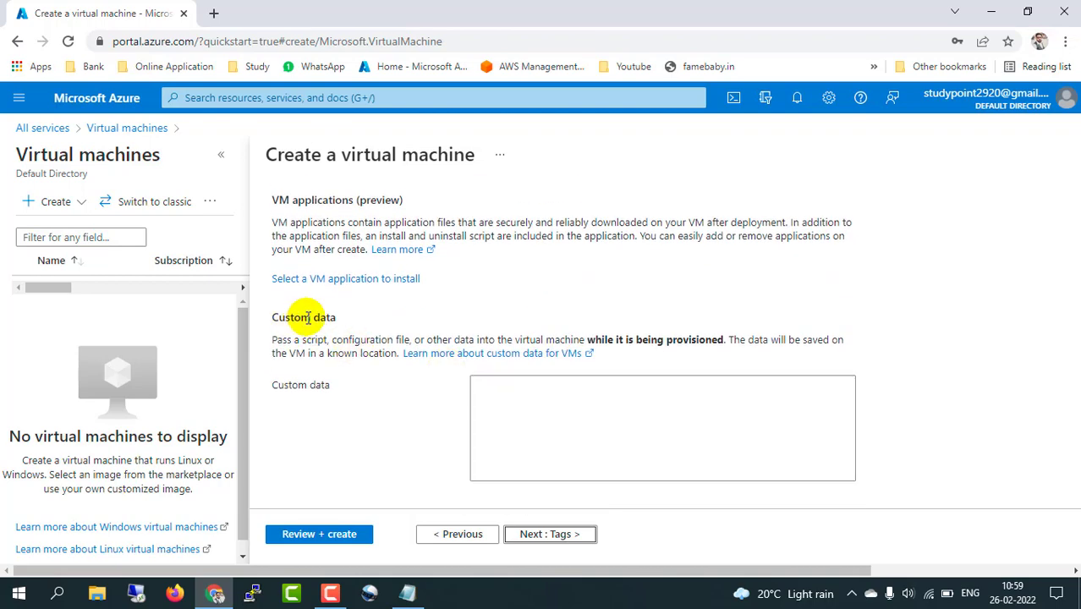
pyautogui.click(548, 401)
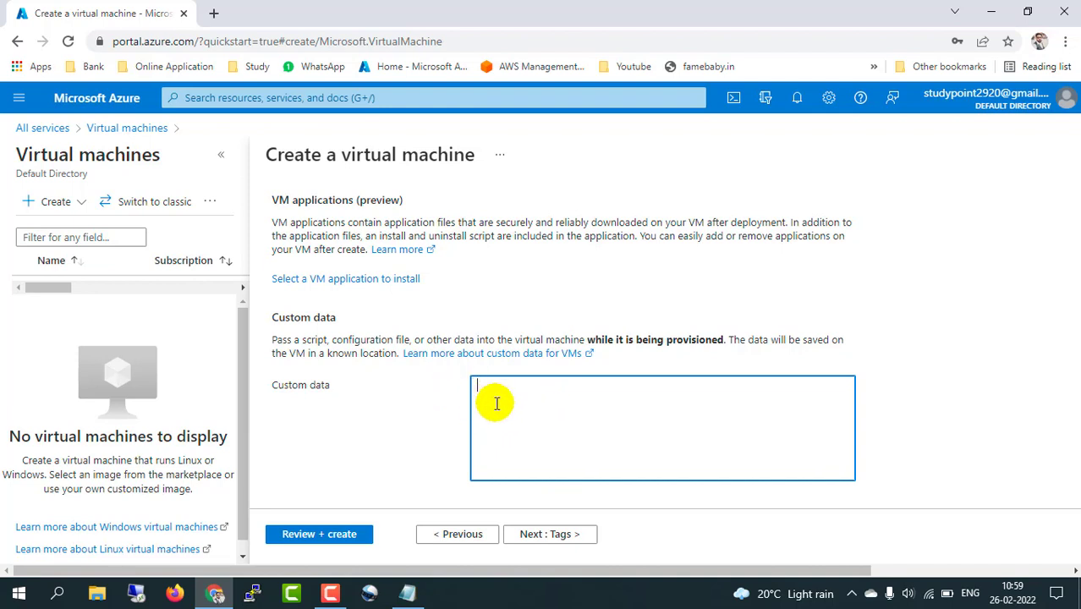
pyautogui.scroll(-5, 497, 404)
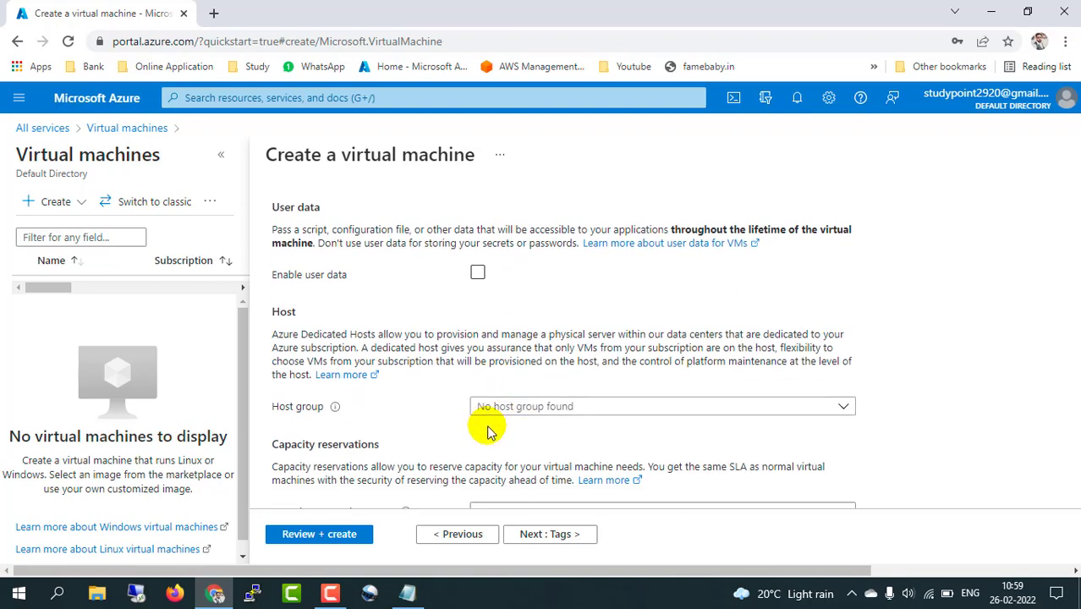
pyautogui.scroll(-3, 452, 431)
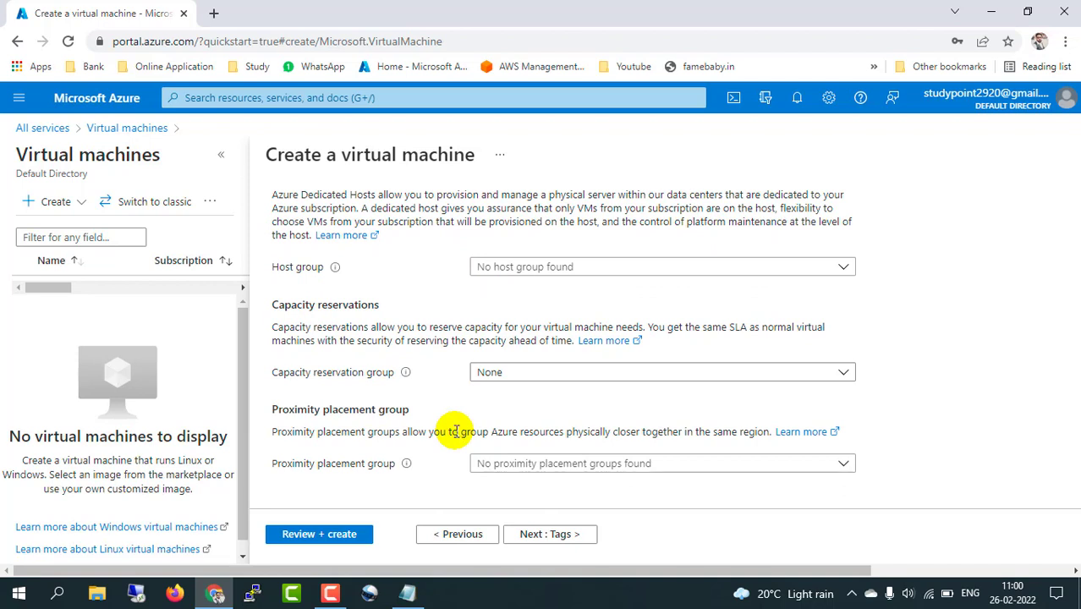
pyautogui.click(547, 536)
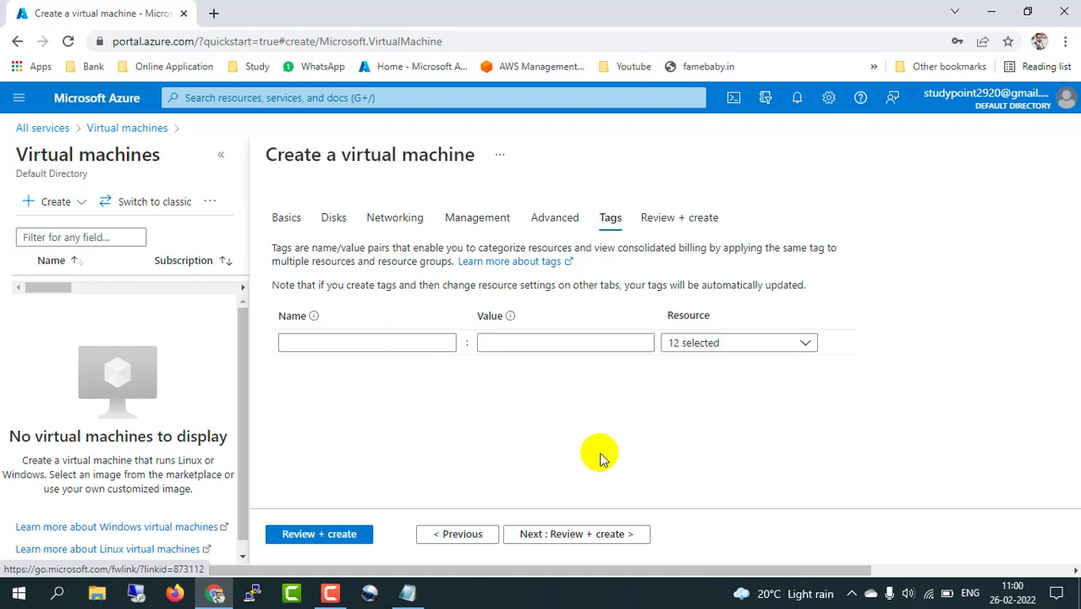
# - Review the configuration summary of webserver01 and create the virtual machine
pyautogui.click(566, 535)
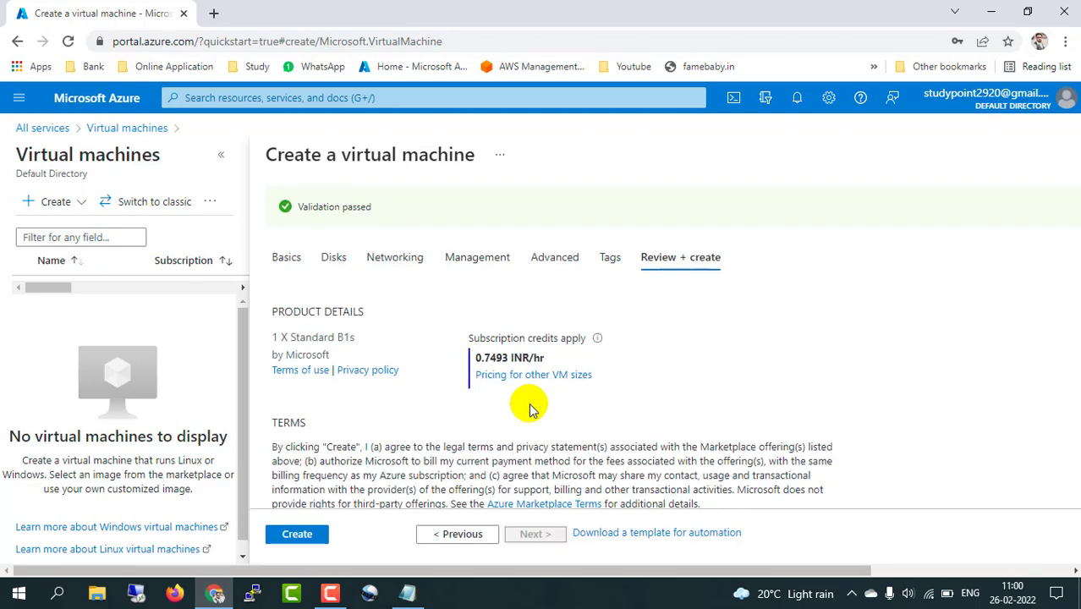
pyautogui.scroll(-10, 530, 410)
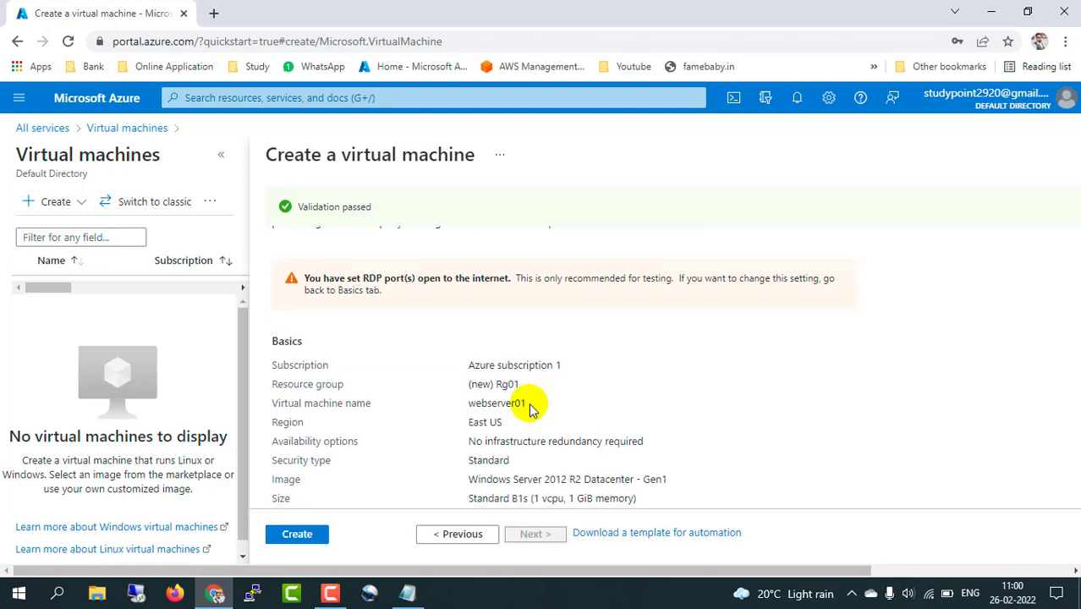
pyautogui.scroll(-8, 530, 410)
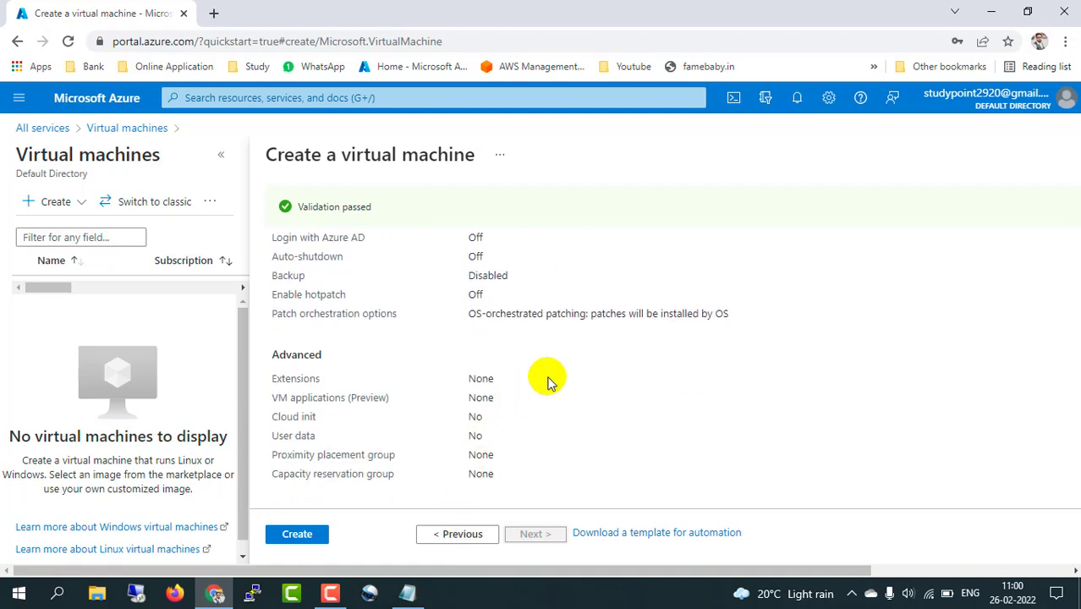
pyautogui.scroll(15, 574, 372)
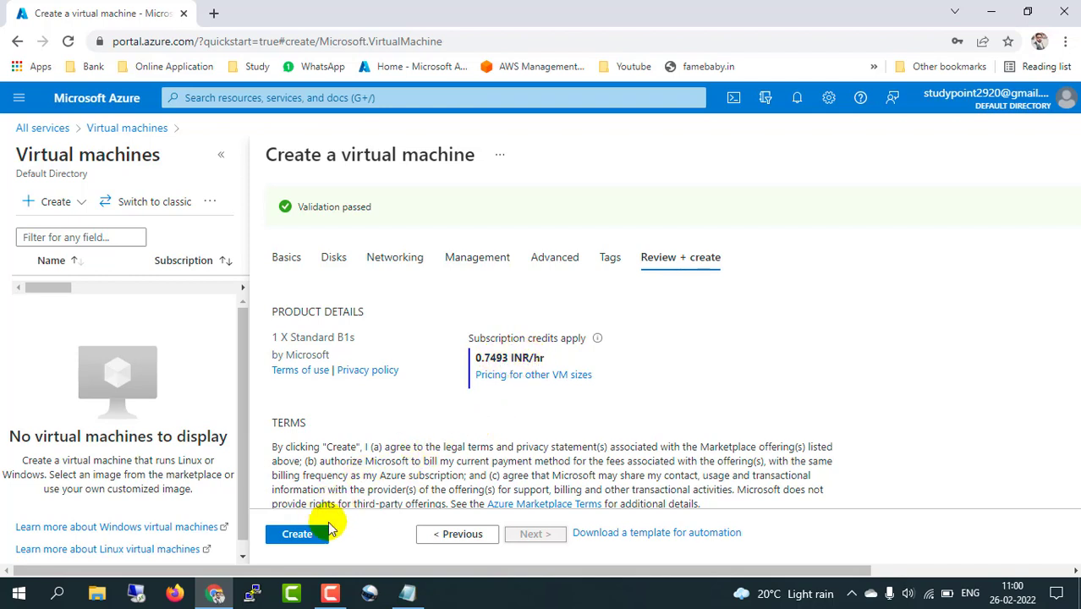
pyautogui.click(300, 536)
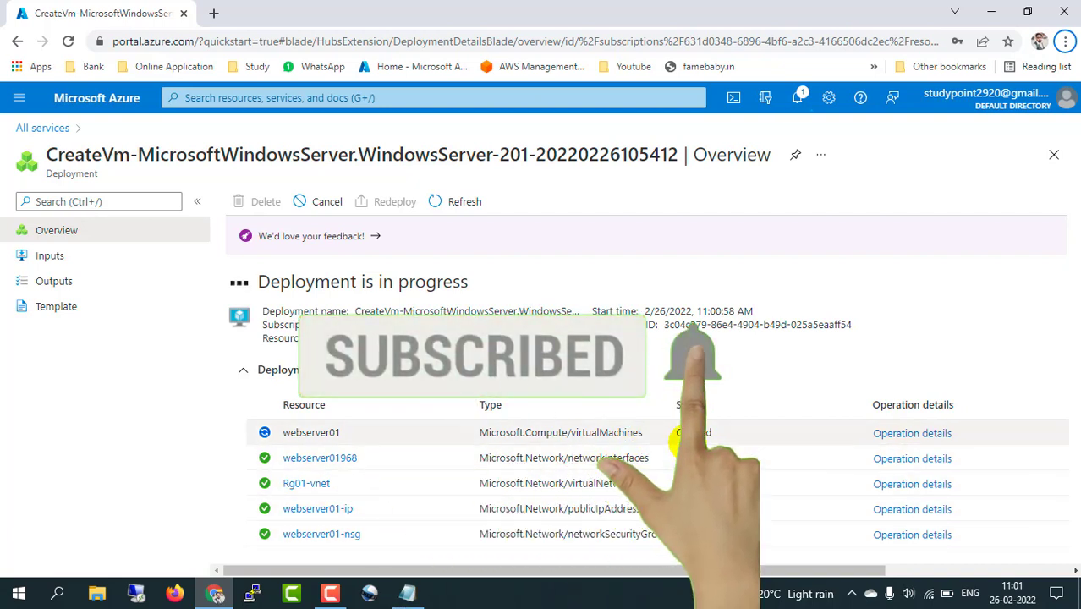
# - Reload the deployment overview and refresh it repeatedly to check the progress of the virtual machine deployment
pyautogui.click(69, 41)
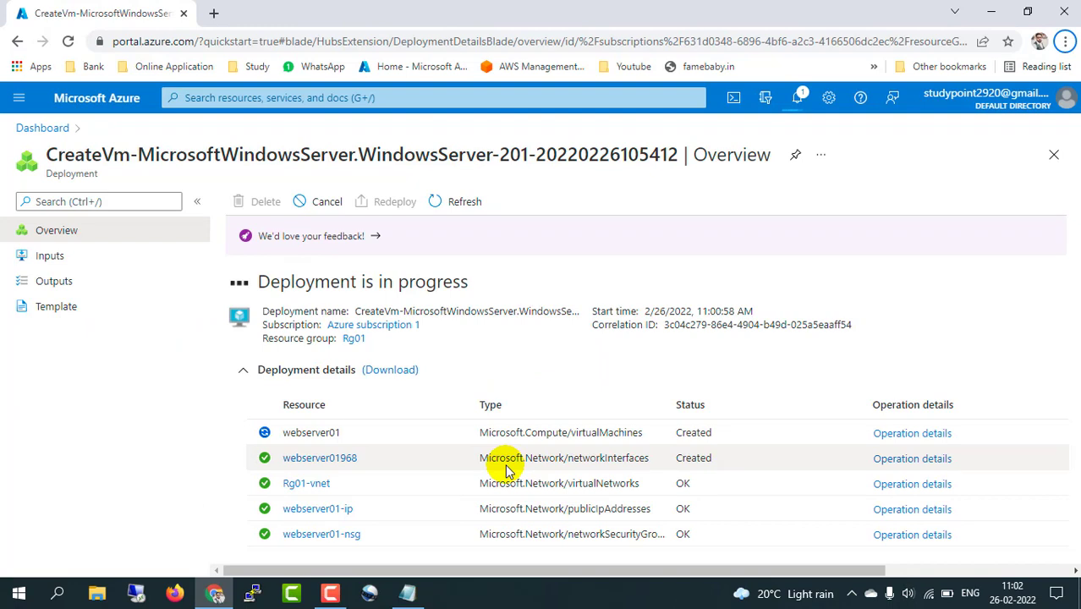
pyautogui.click(465, 204)
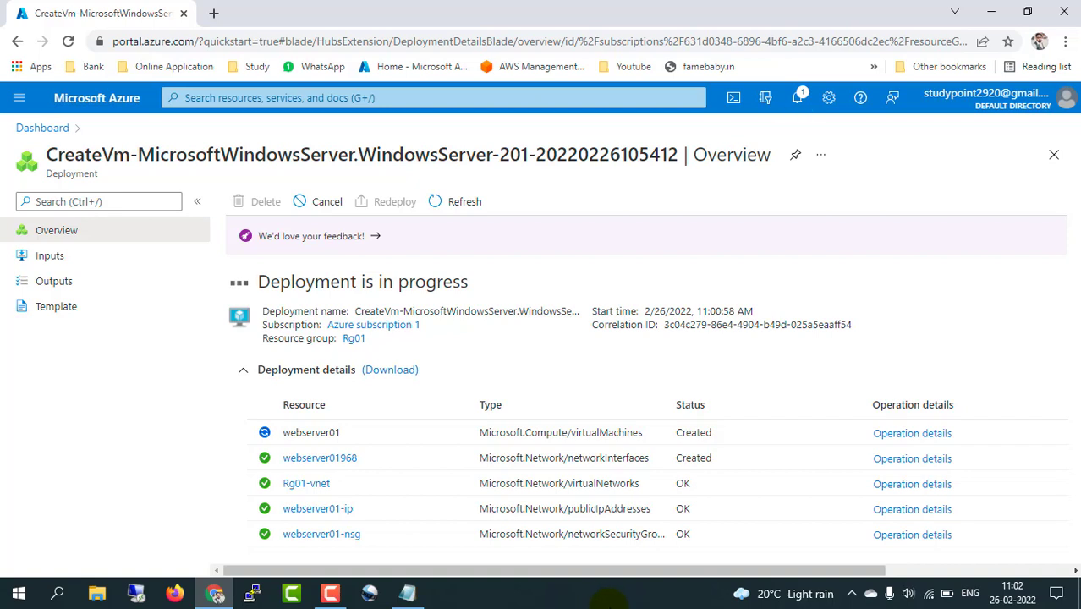
pyautogui.click(459, 208)
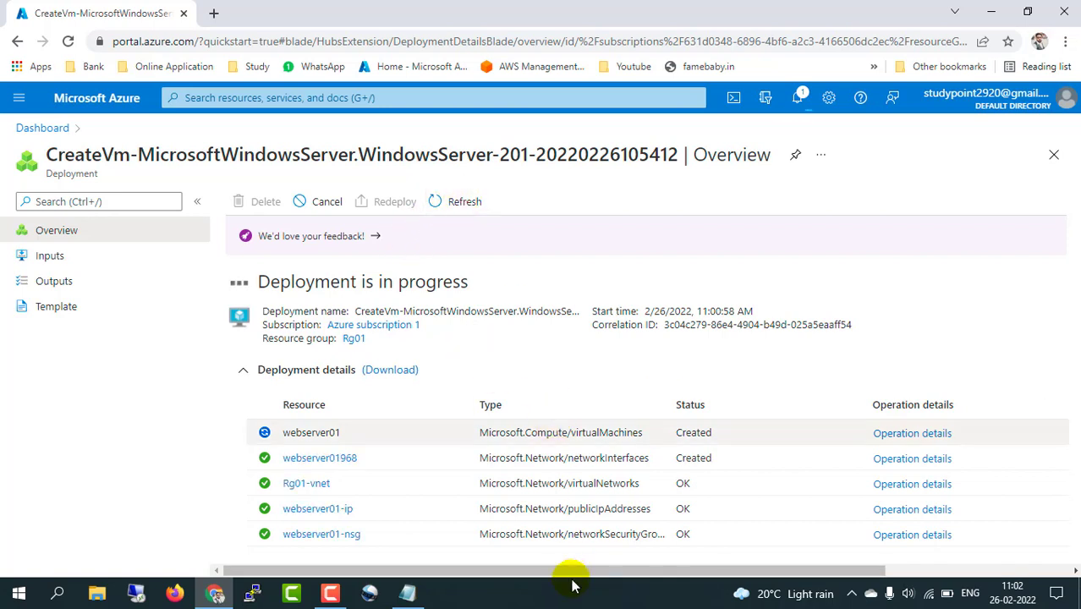
# - Switch to the Notepad notes to check the step on accessing the virtual machine via RDP, and return to the deployment page
pyautogui.click(411, 596)
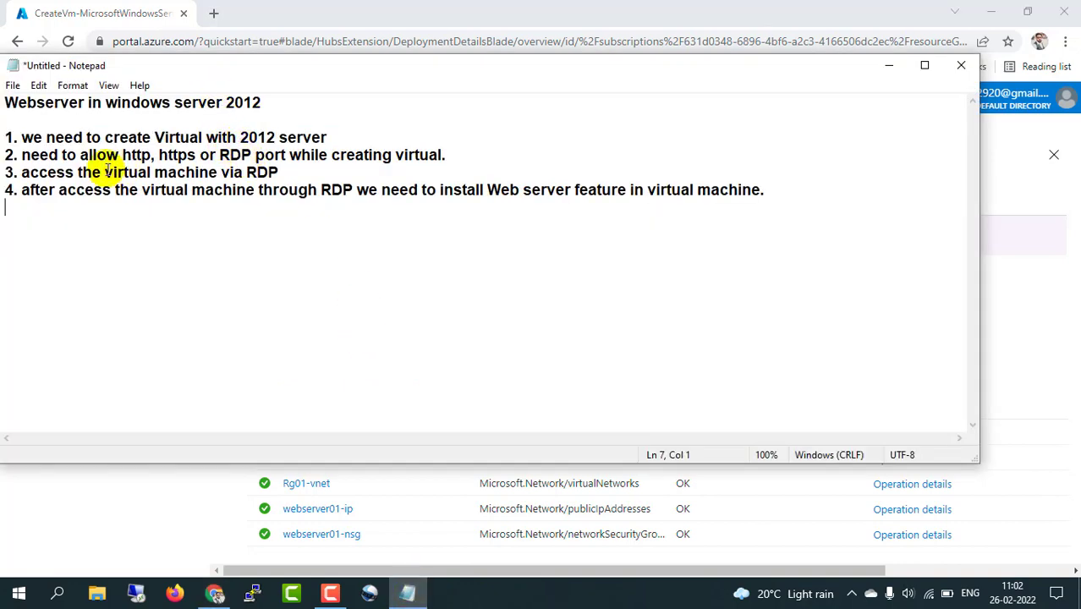
pyautogui.click(288, 172)
pyautogui.click(174, 512)
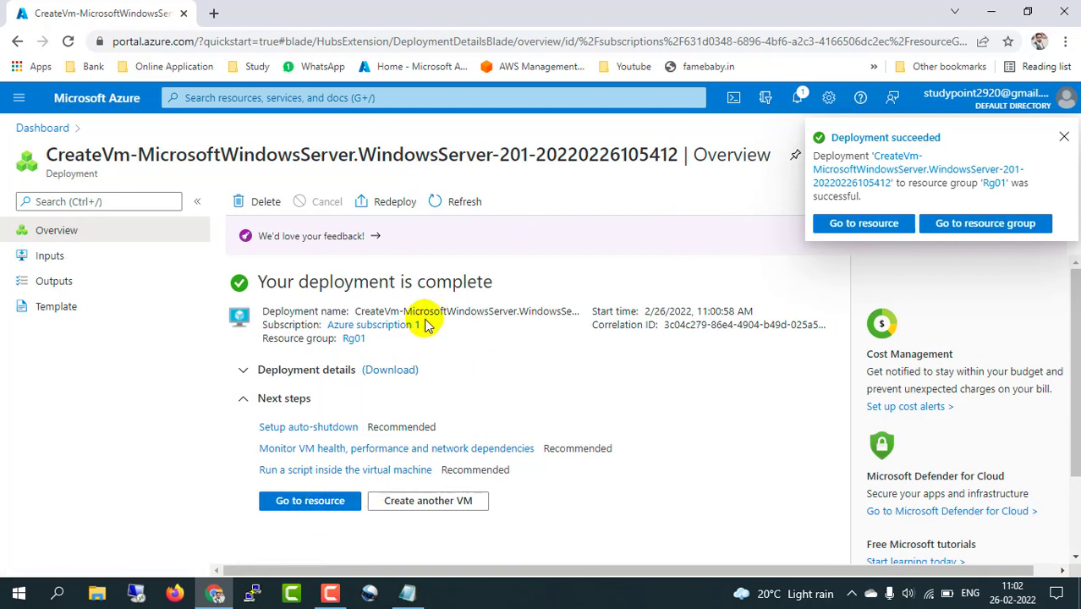
# - Copy the public IP address 20.127.121.203 from the webserver01 resource and start a Remote Desktop connection to it
pyautogui.click(306, 504)
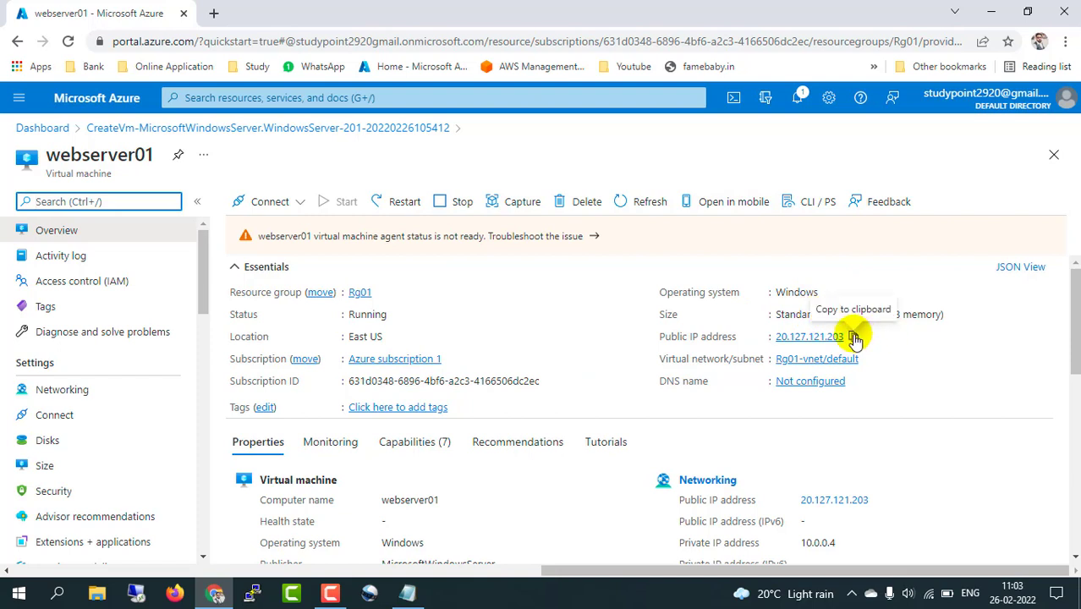
pyautogui.click(854, 338)
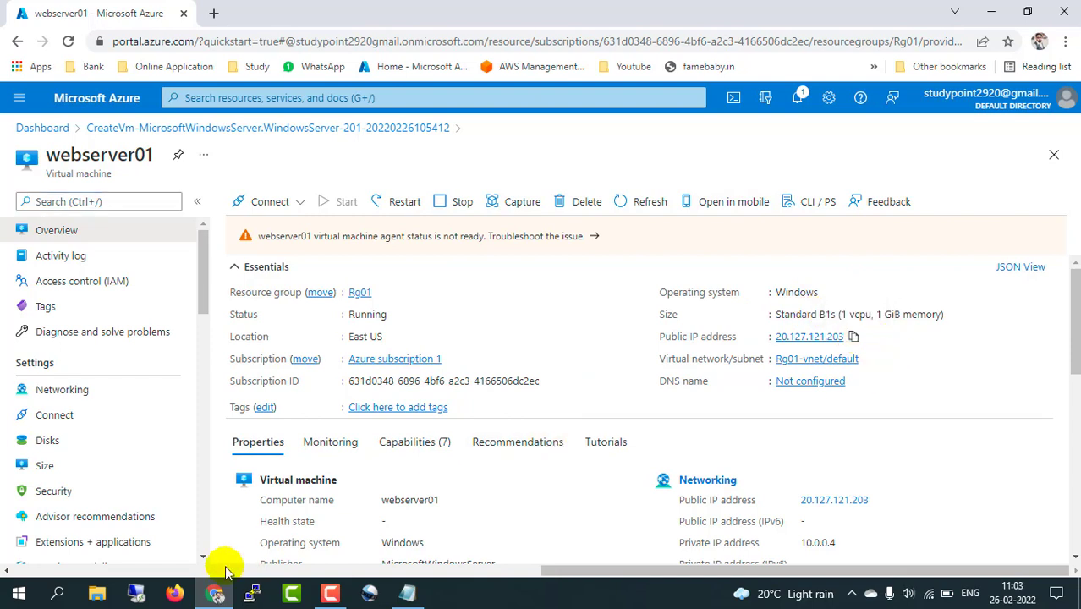
pyautogui.click(135, 595)
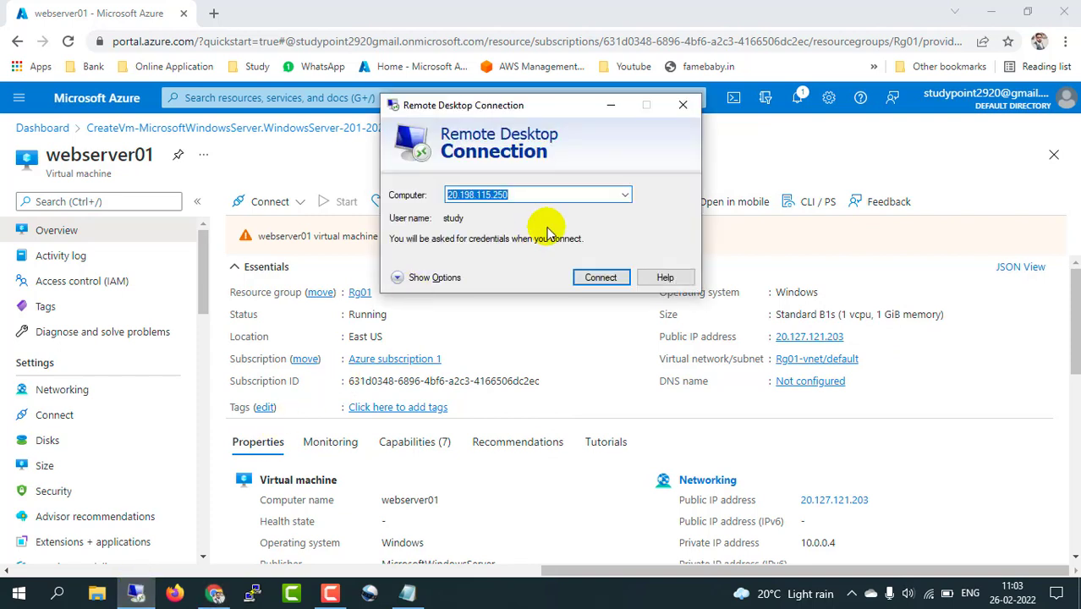
pyautogui.hotkey('ctrl', 'v')
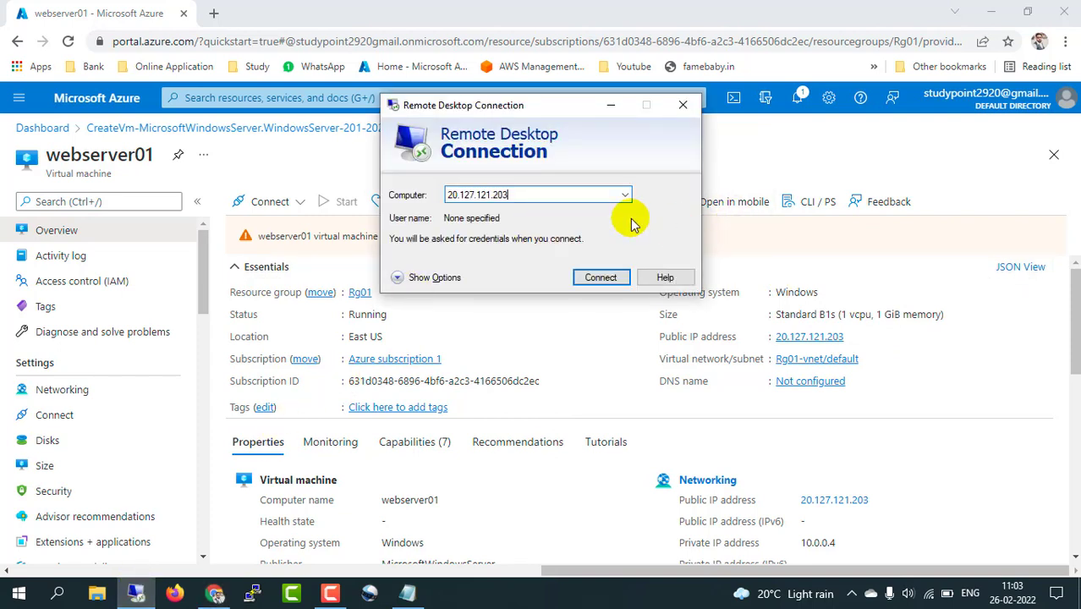
pyautogui.click(602, 278)
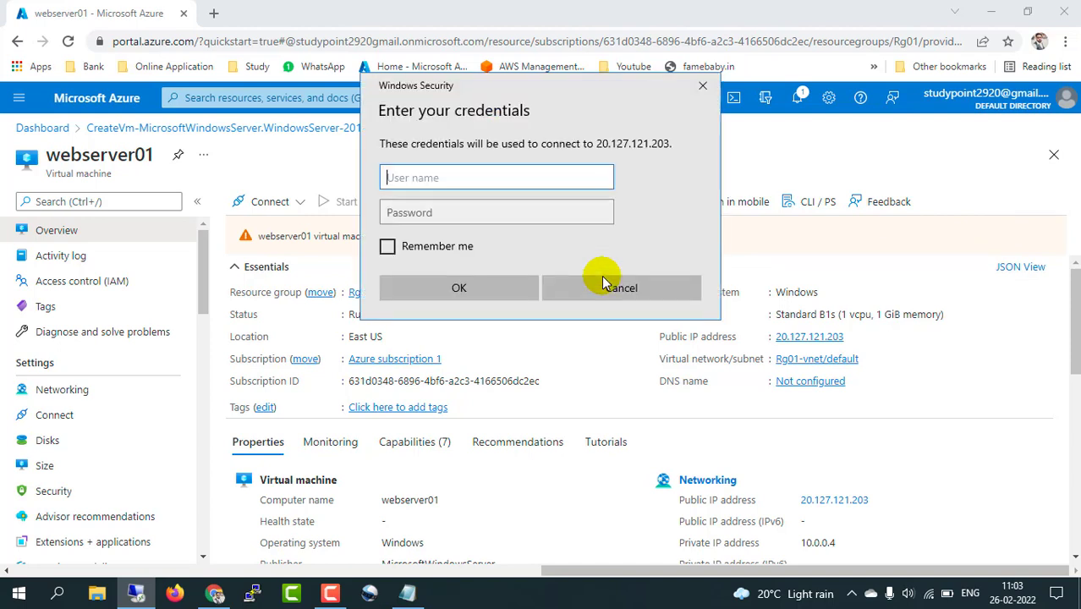
# - Sign in to webserver01 with the user name and account password, maximize the remote session and allow network discovery
pyautogui.press('Tab')
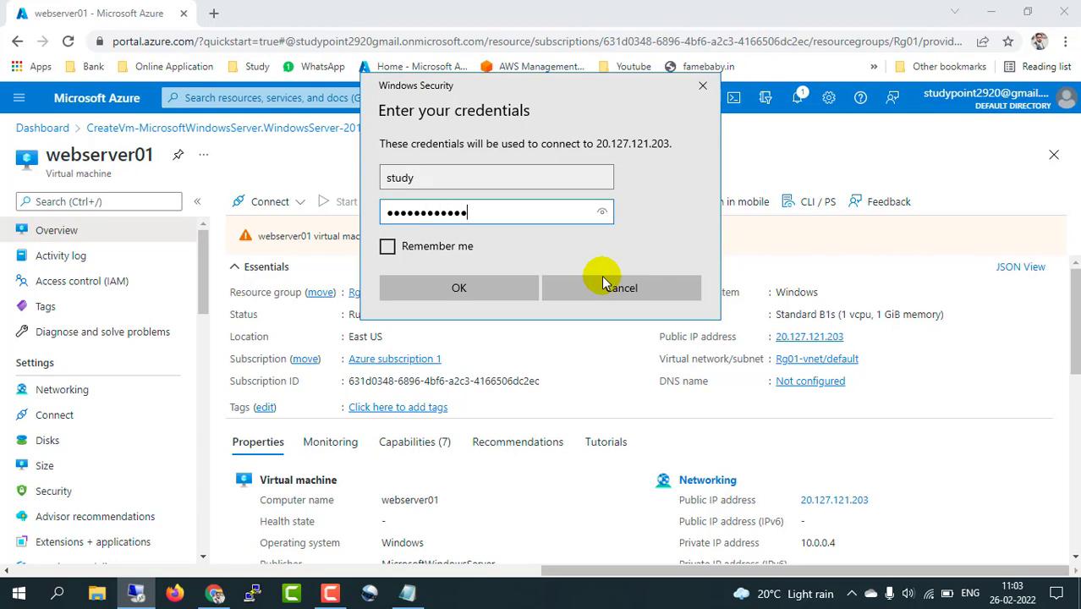
pyautogui.press('Return')
pyautogui.press('Return')
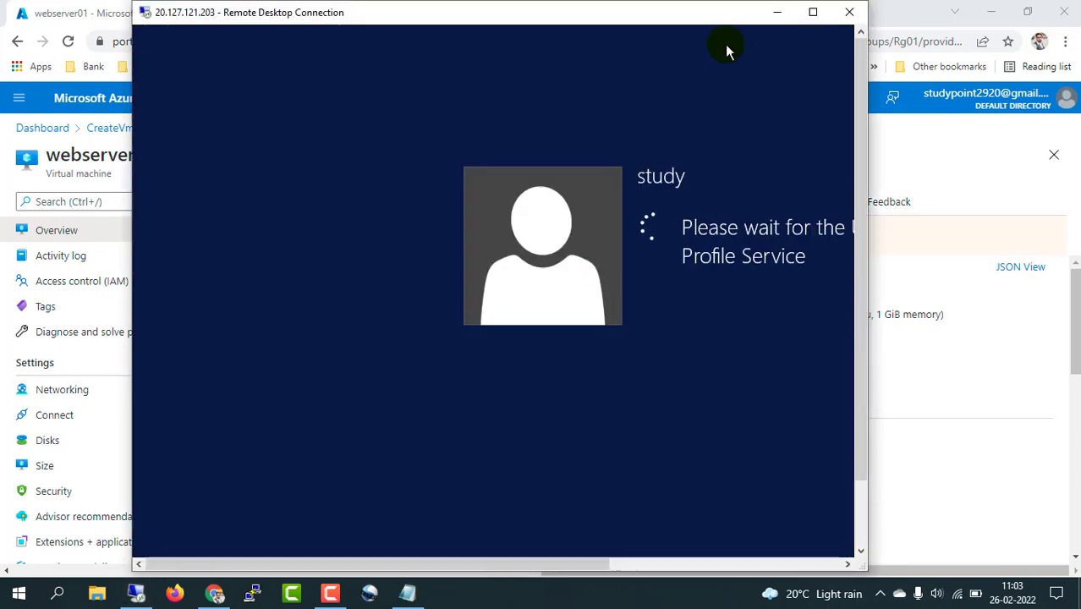
pyautogui.click(812, 11)
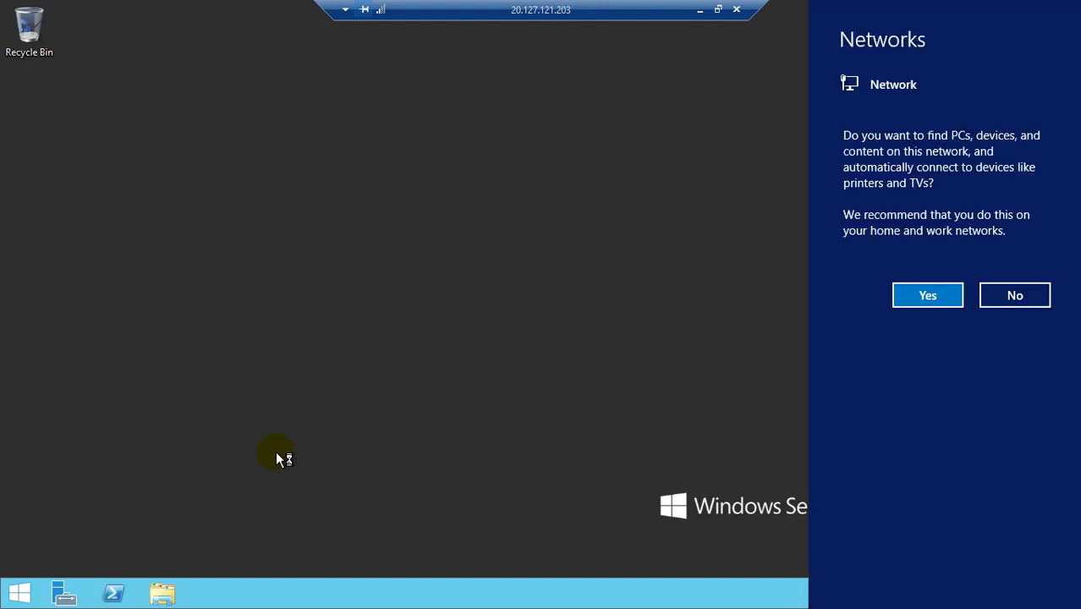
pyautogui.click(930, 292)
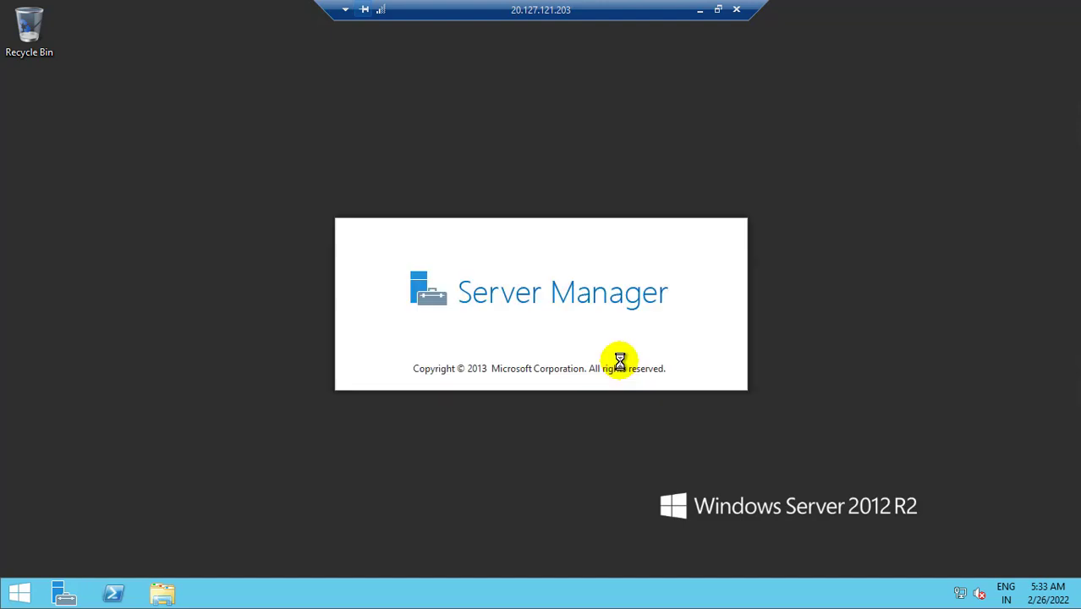
# - Switch to the Notepad notes, end the third item with a full stop and return to the Remote Desktop session
pyautogui.click(701, 11)
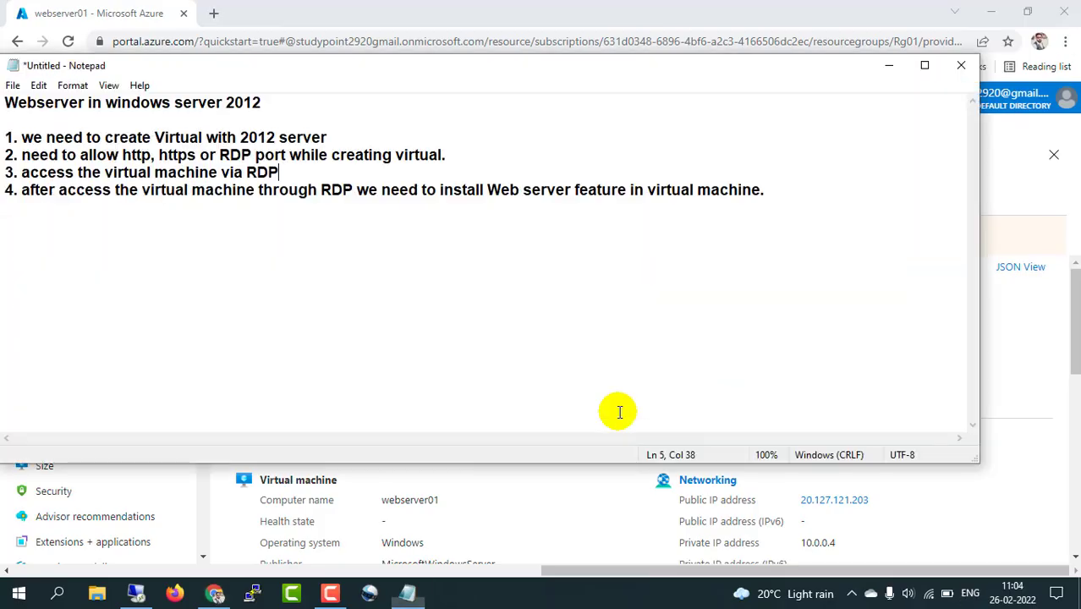
pyautogui.write('.')
pyautogui.click(137, 595)
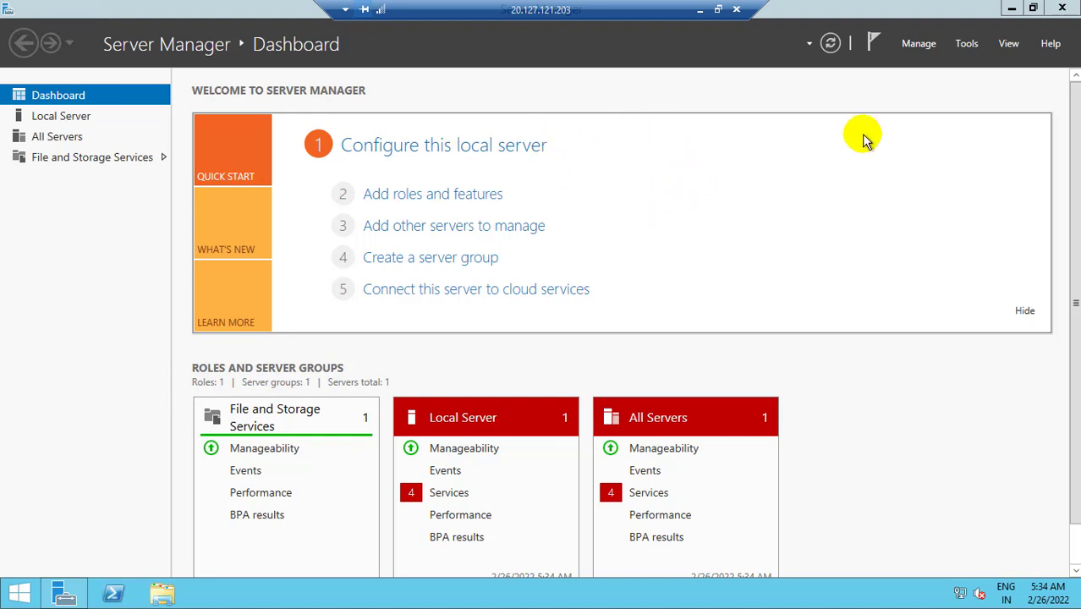
# - Close and reopen Server Manager, looking at the Start screen before returning to the desktop
pyautogui.click(1065, 8)
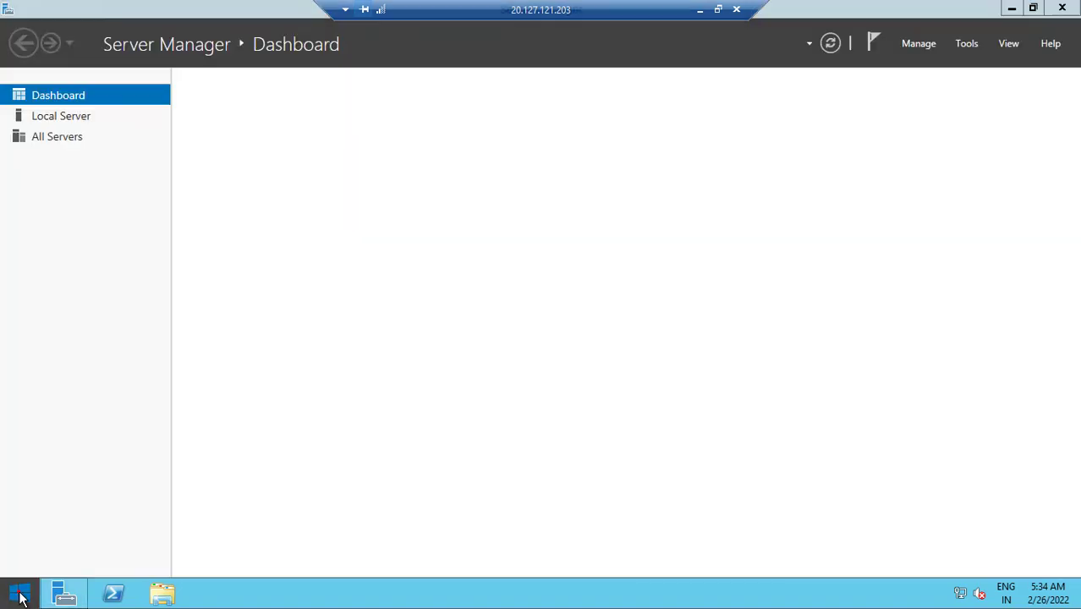
pyautogui.click(19, 596)
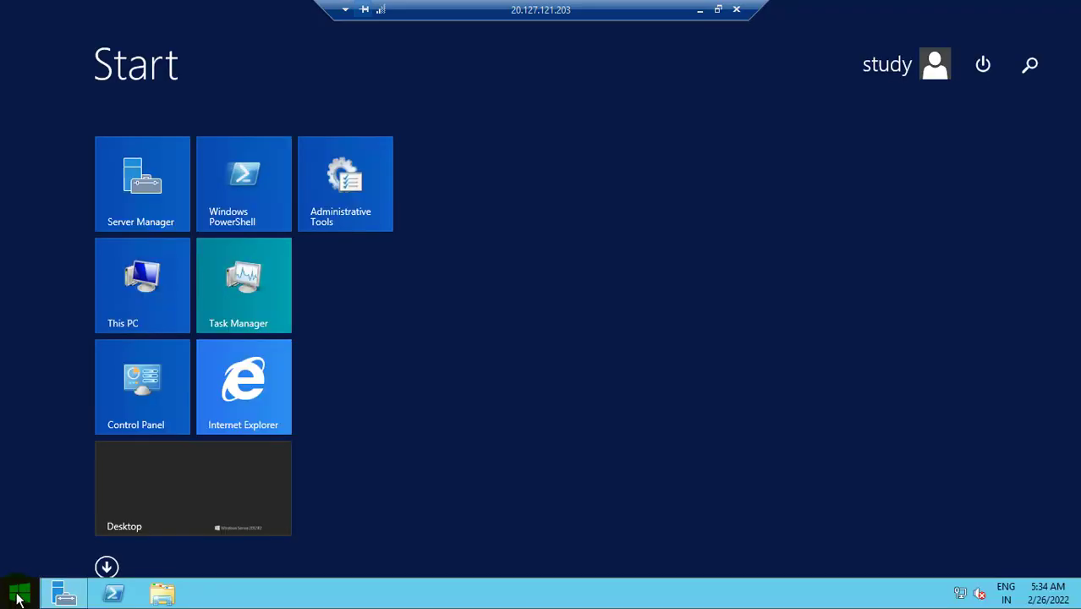
pyautogui.click(173, 498)
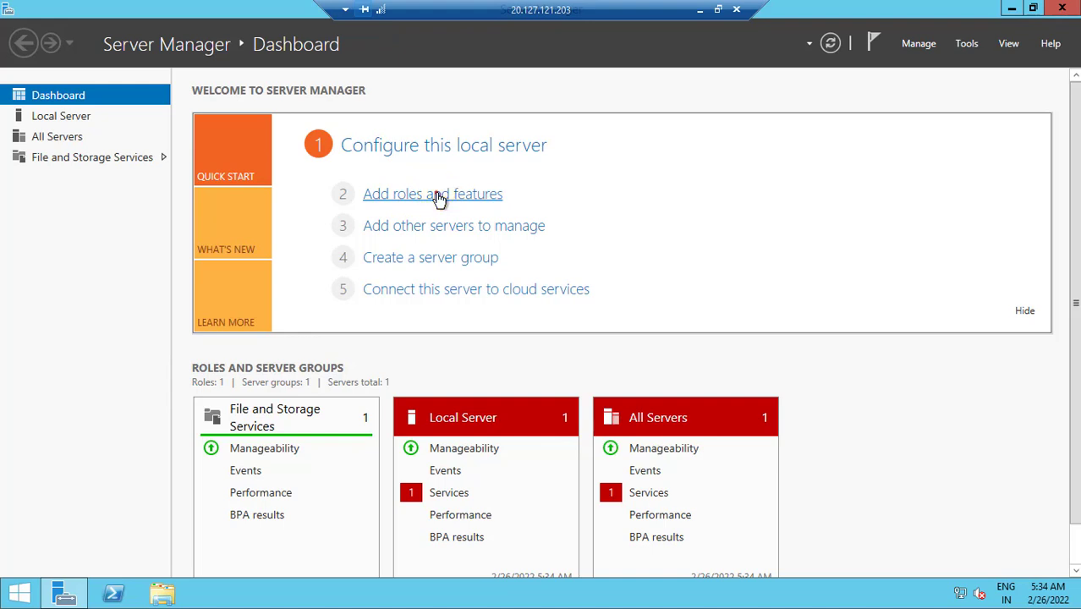
# - Start adding roles and features, keeping the role-based or feature-based installation and webserver01 as destination server
pyautogui.click(422, 201)
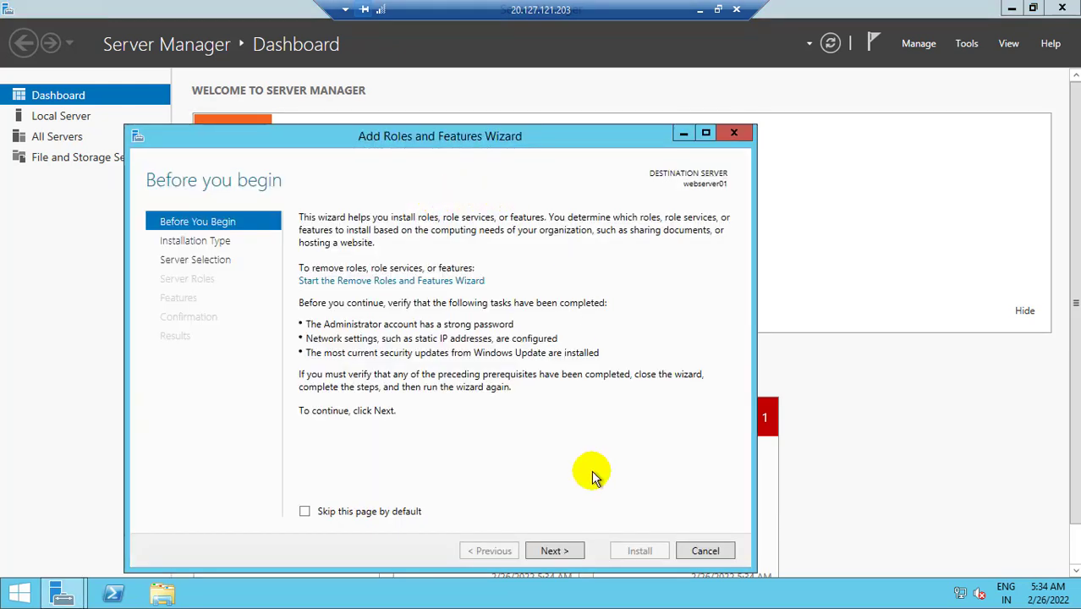
pyautogui.click(557, 548)
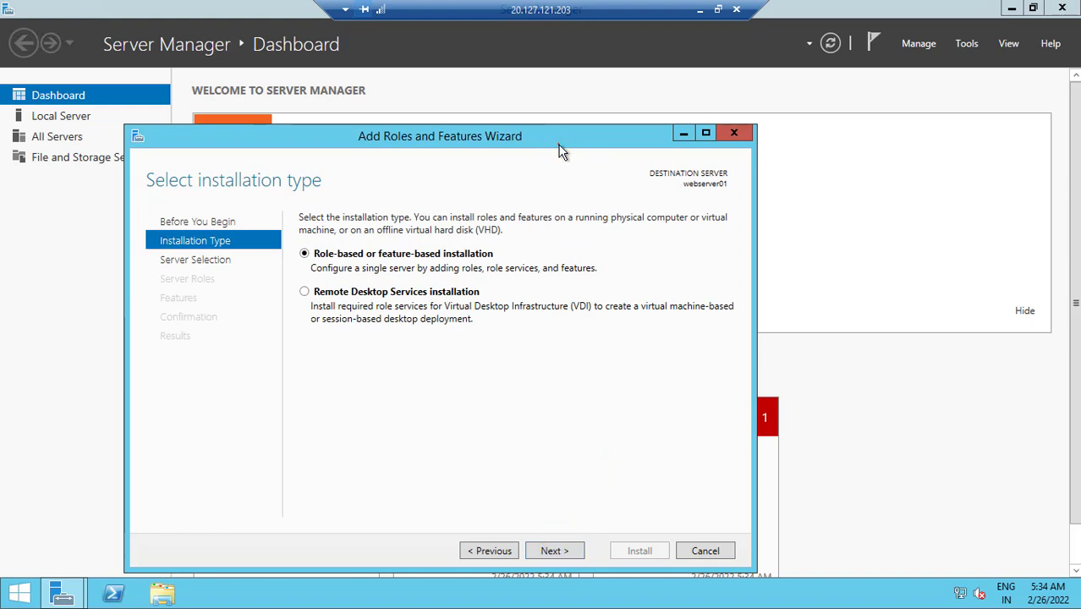
pyautogui.moveTo(560, 137); pyautogui.dragTo(558, 97)
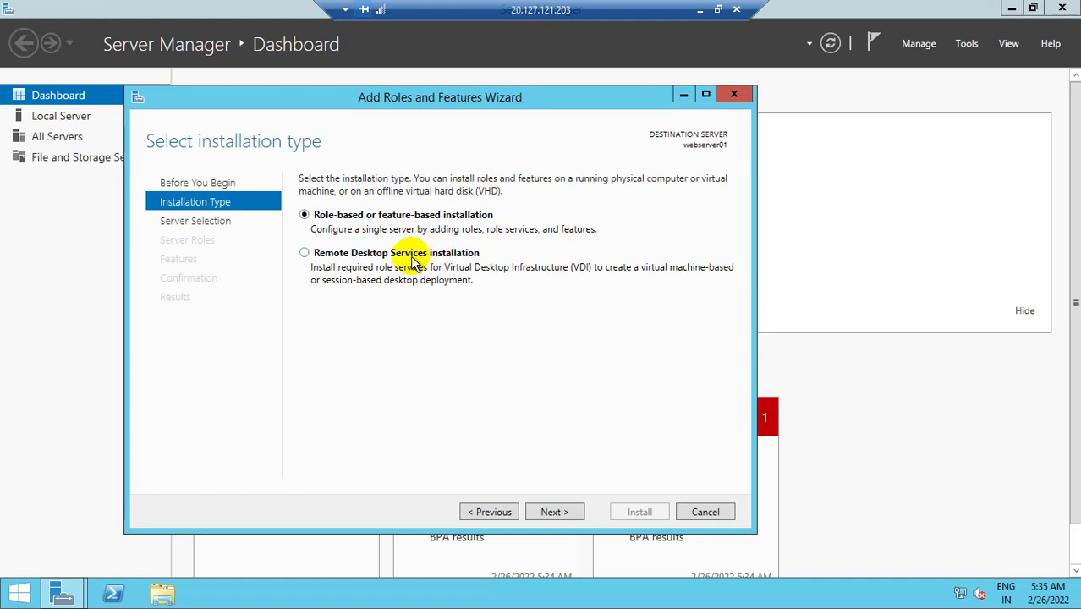
pyautogui.click(559, 512)
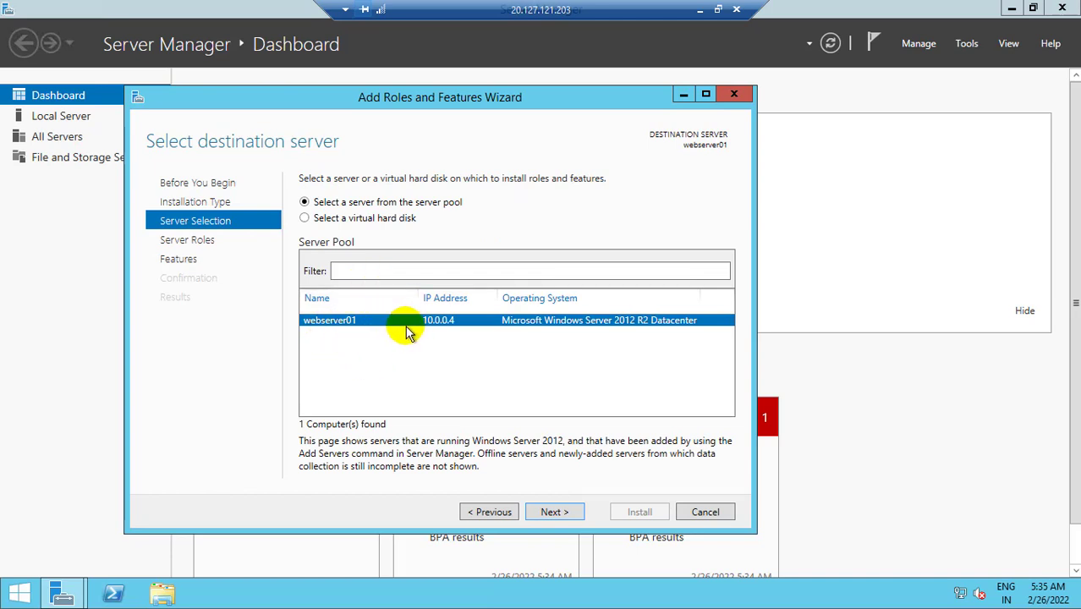
pyautogui.click(554, 510)
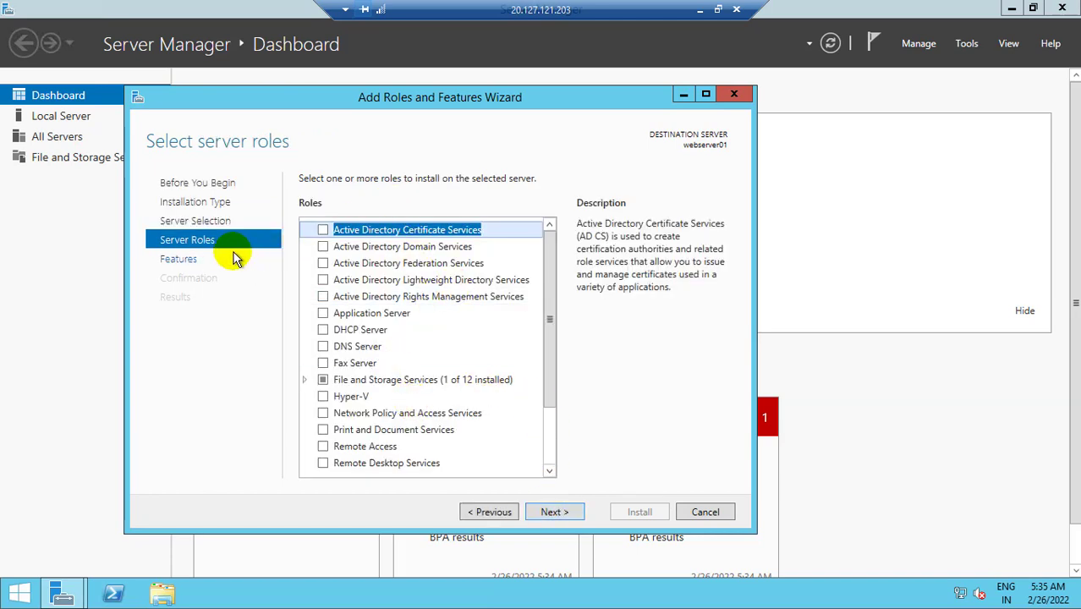
# - Select the Web Server (IIS) role with its management tools and proceed to the role services, adding no extra features
pyautogui.moveTo(548, 289); pyautogui.dragTo(550, 385)
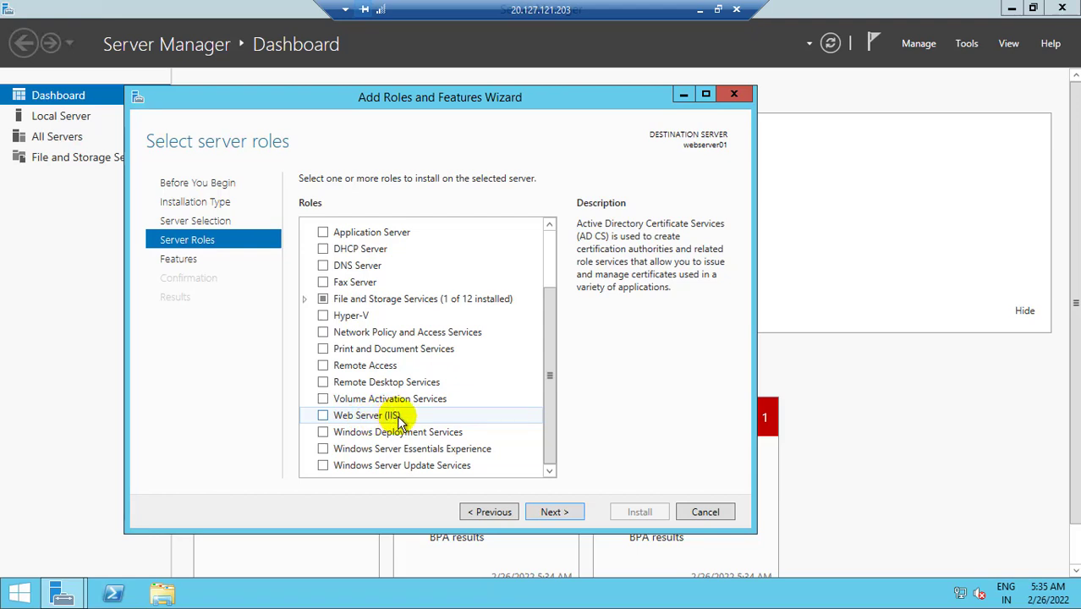
pyautogui.click(324, 418)
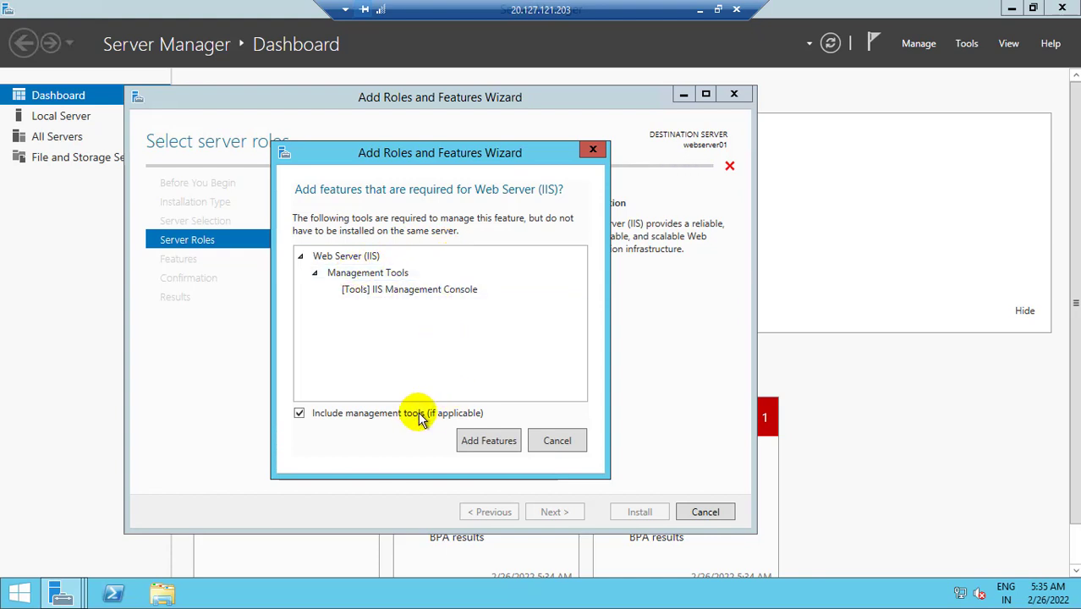
pyautogui.click(487, 442)
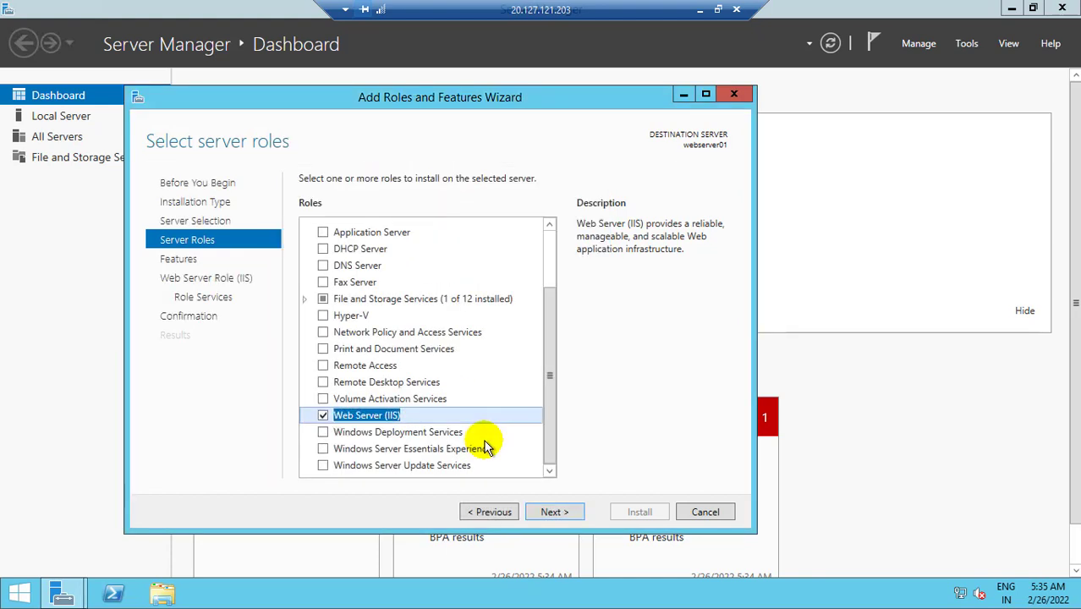
pyautogui.click(554, 512)
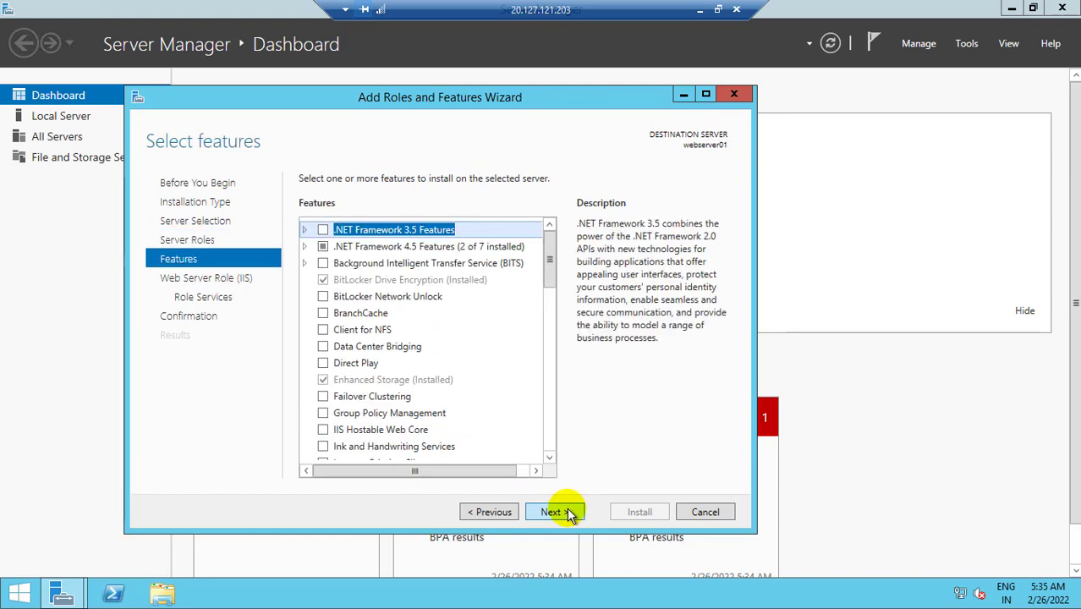
pyautogui.click(569, 512)
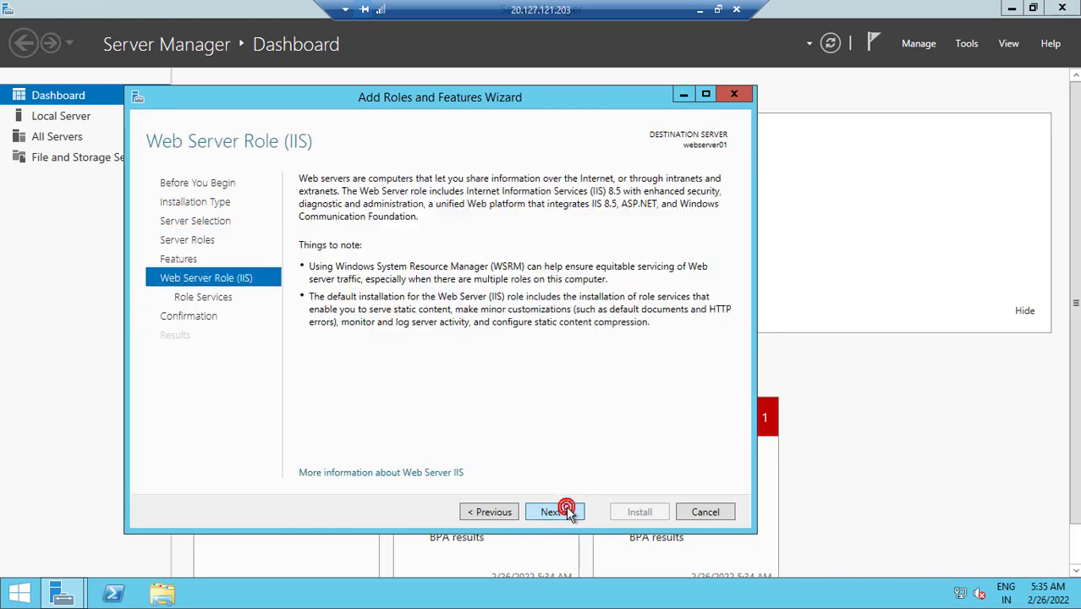
pyautogui.click(569, 512)
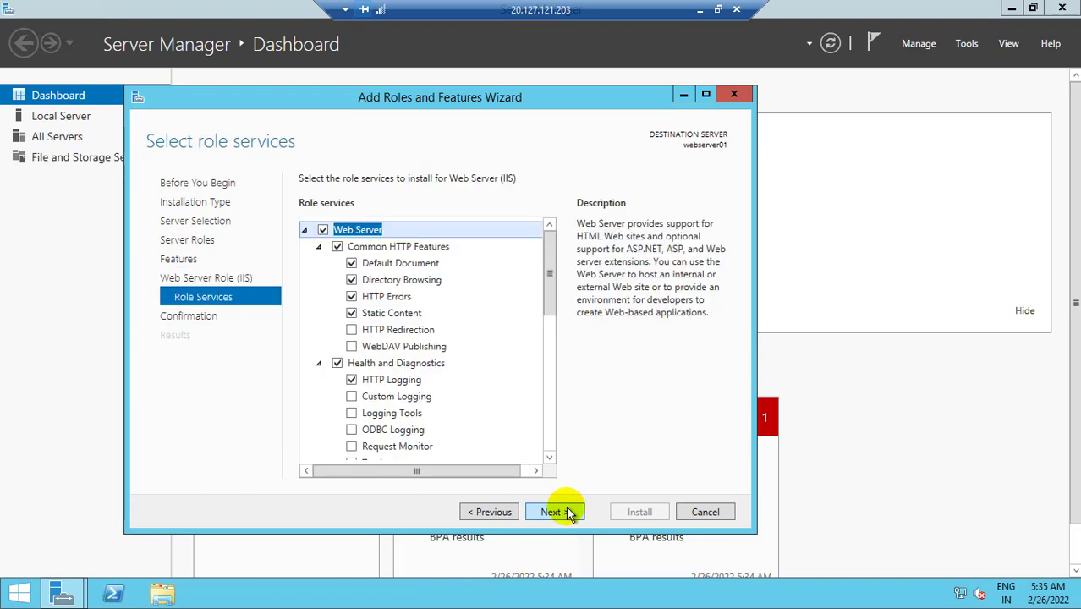
# - Keep the default role services, allow automatic restart of the destination server if required, and start the installation
pyautogui.click(569, 512)
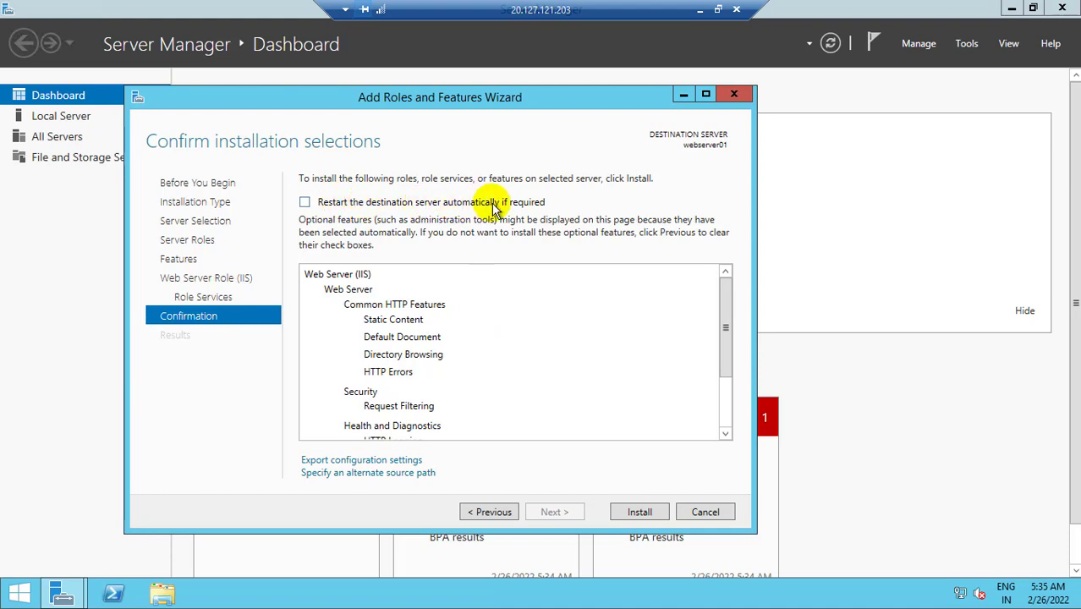
pyautogui.click(461, 203)
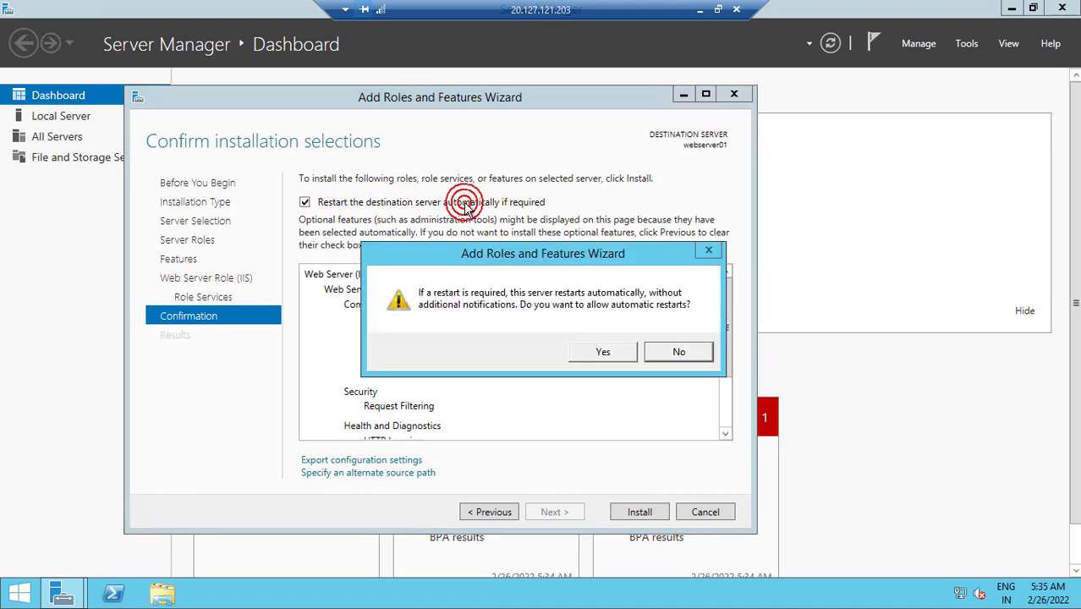
pyautogui.click(606, 352)
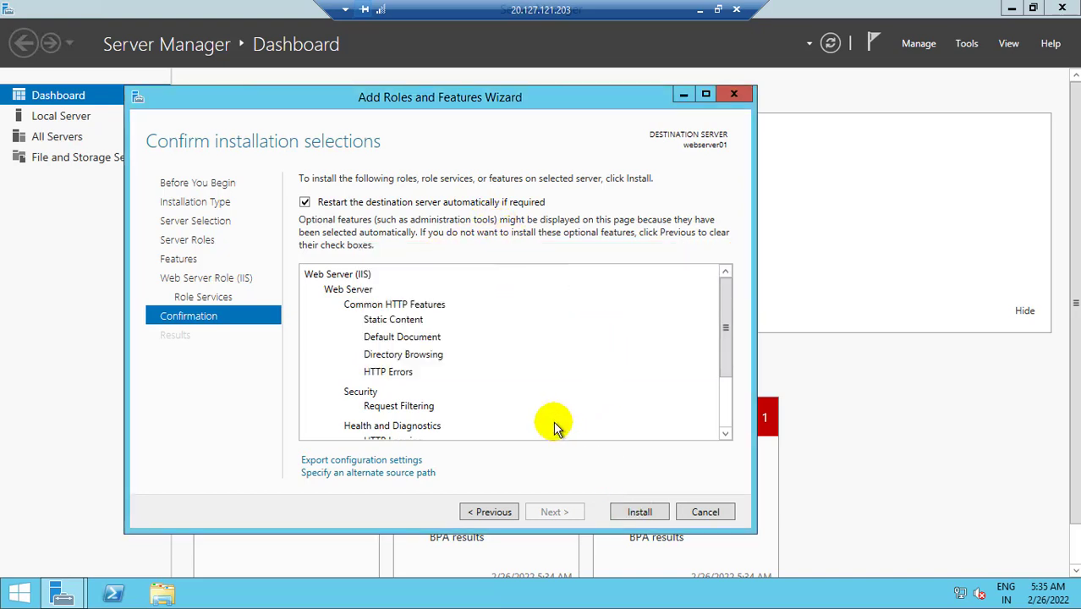
pyautogui.click(642, 511)
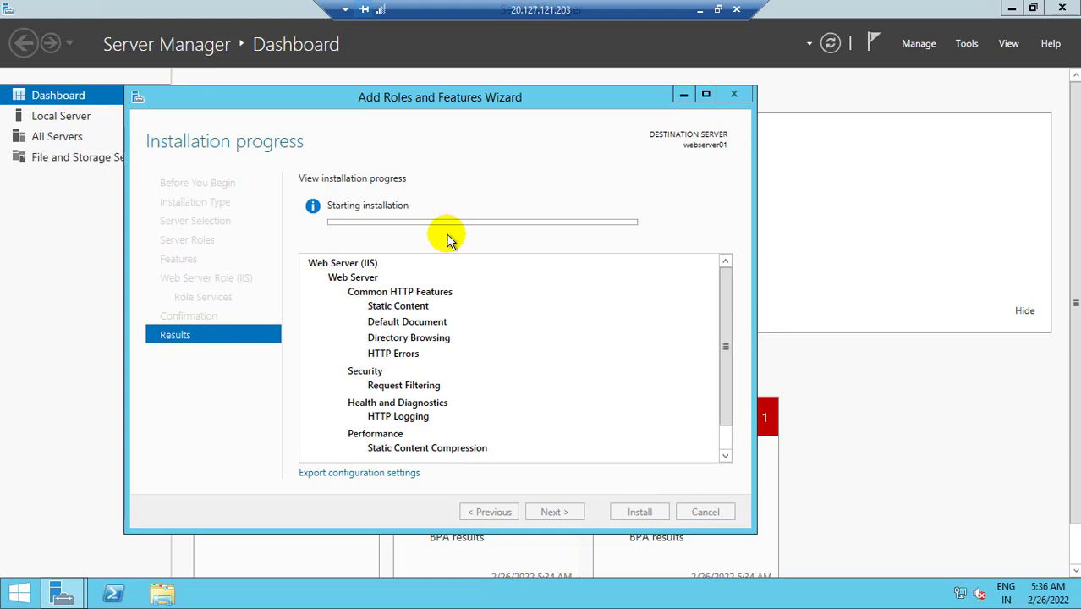
# - Switch to the Azure portal in Chrome, copy webserver01's public IP address and open it in a new tab
pyautogui.click(697, 11)
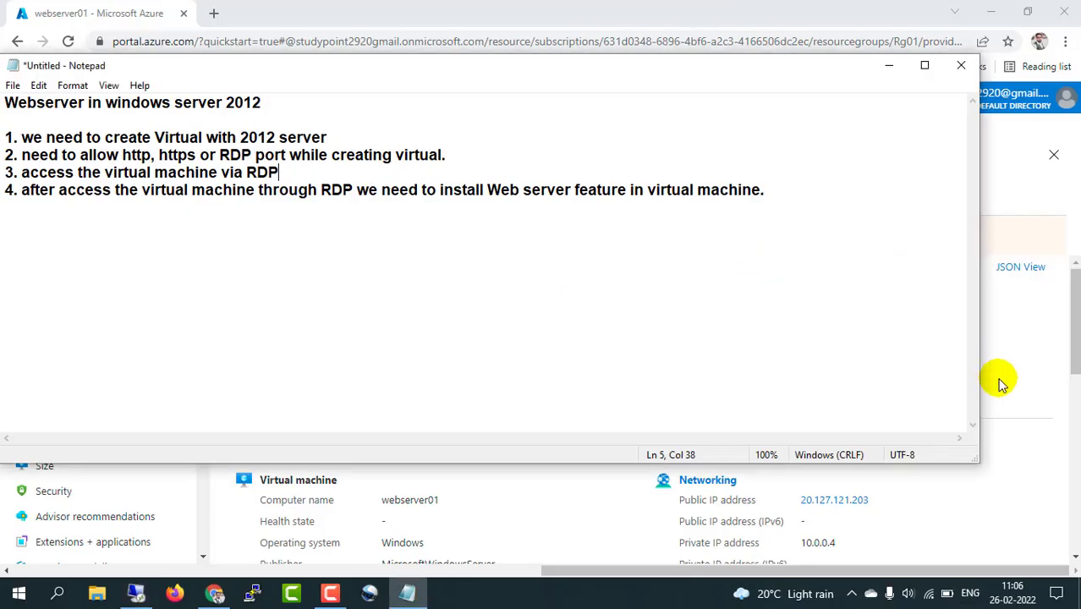
pyautogui.click(1033, 391)
pyautogui.click(854, 338)
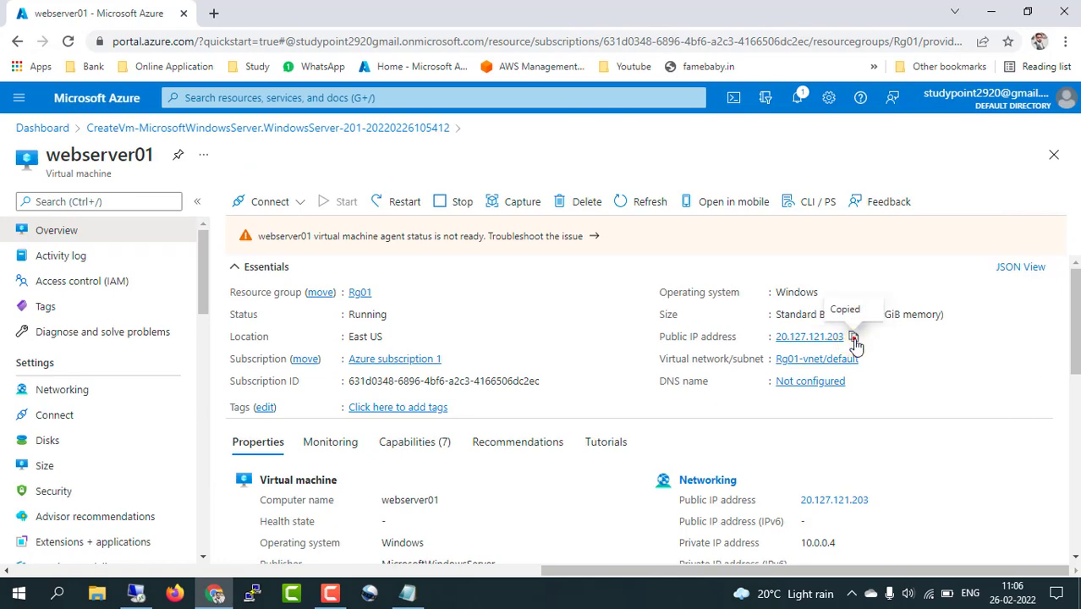
pyautogui.click(216, 14)
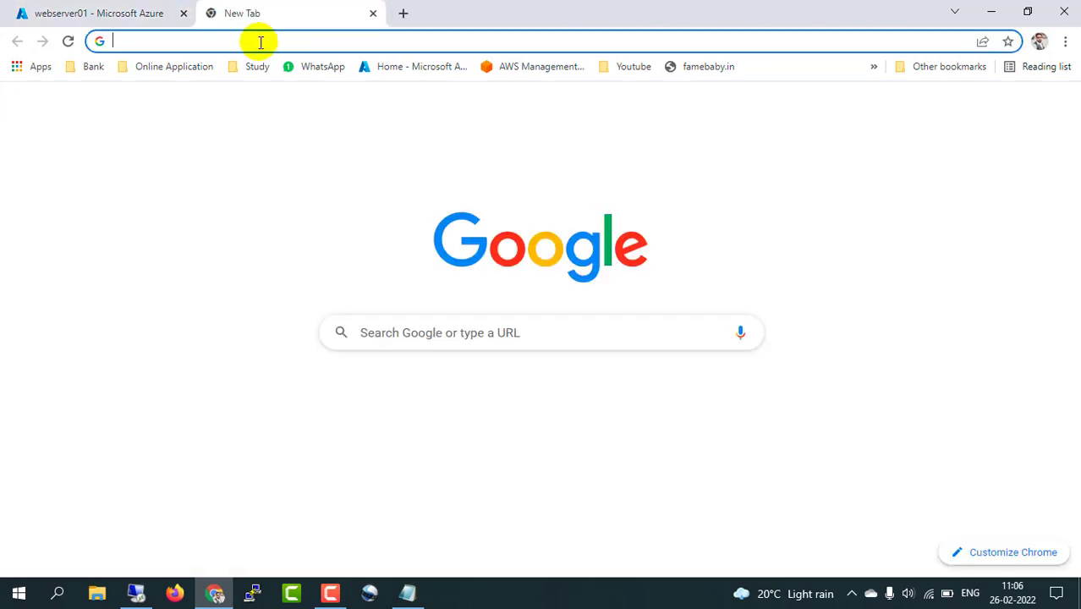
pyautogui.click(259, 40)
pyautogui.hotkey('ctrl', 'v')
pyautogui.press('Return')
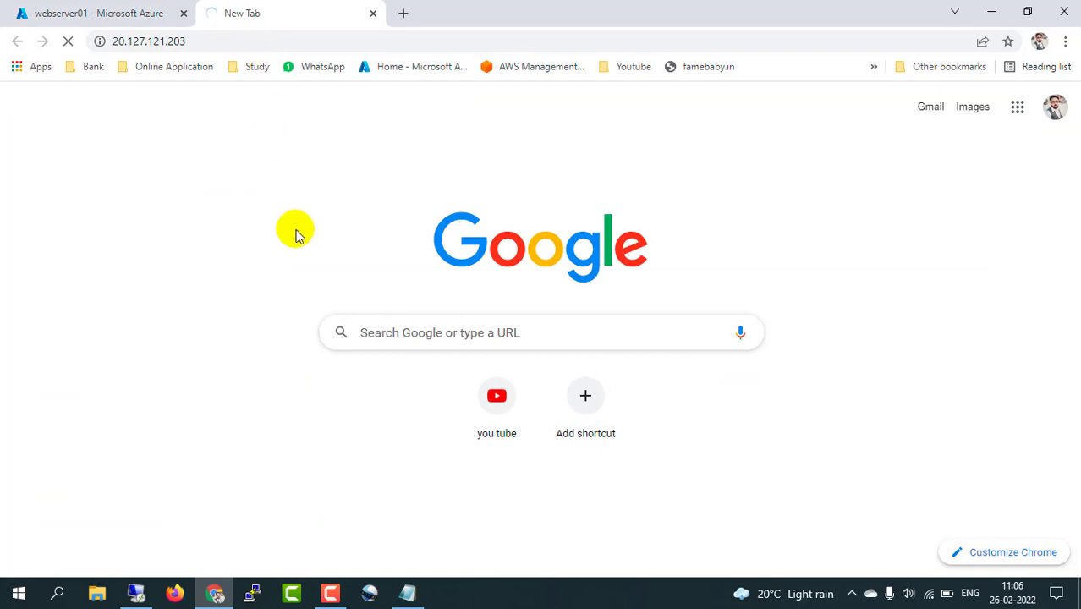
# - Alternate between the Remote Desktop session and Chrome to check the role installation and web page, and close the wizard once installation finishes
pyautogui.click(137, 593)
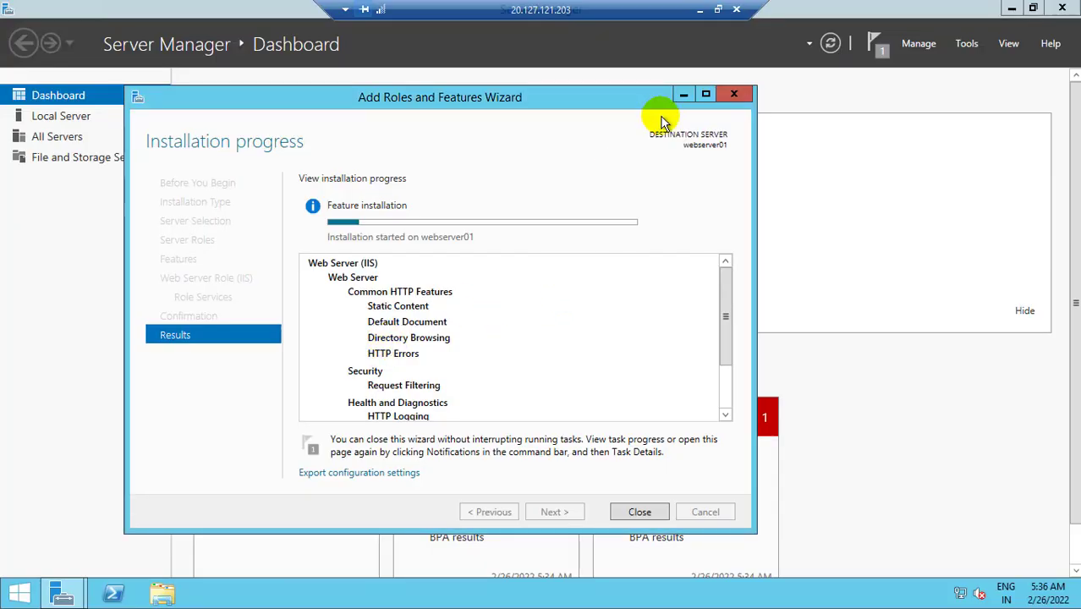
pyautogui.click(700, 11)
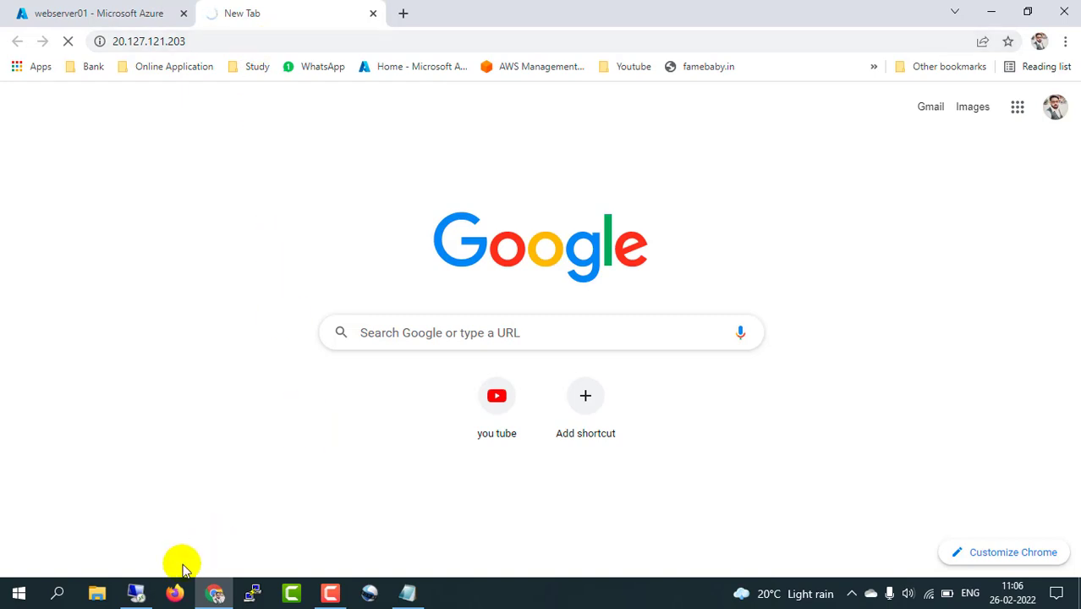
pyautogui.click(140, 592)
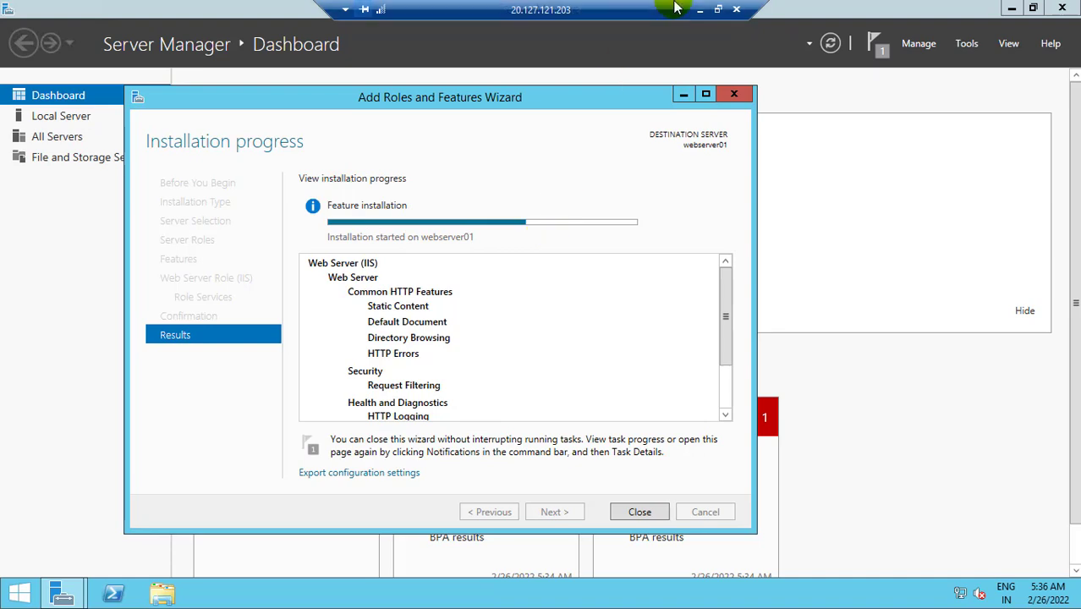
pyautogui.click(700, 11)
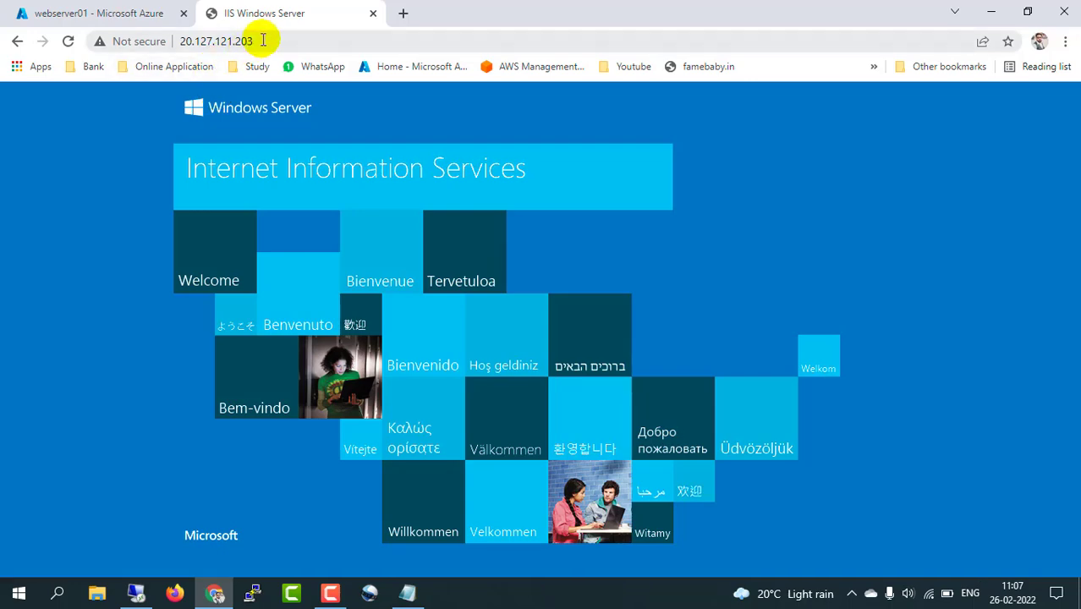
pyautogui.click(142, 597)
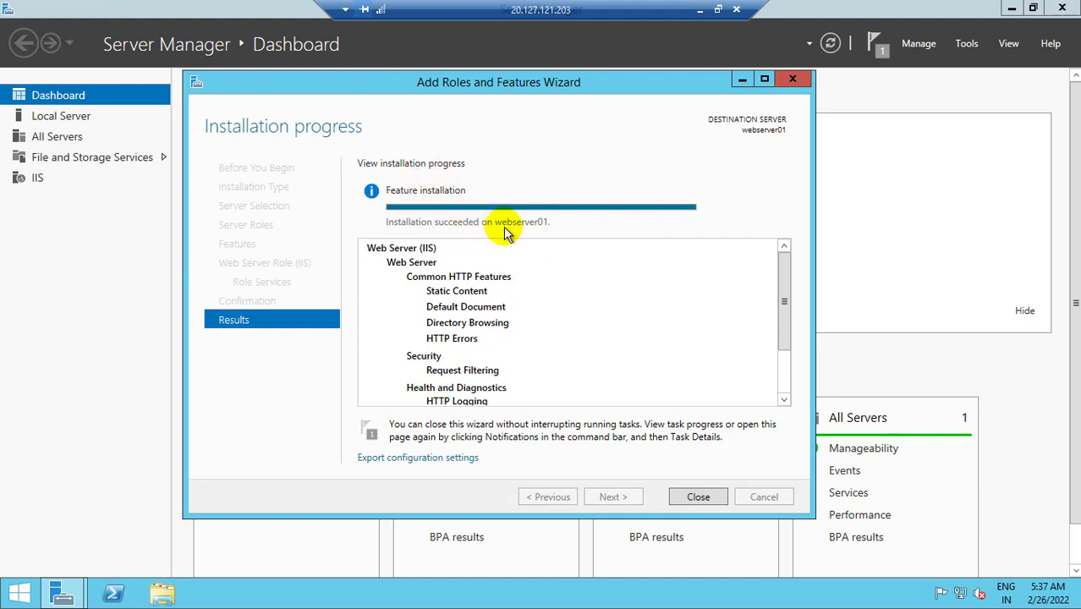
pyautogui.click(705, 496)
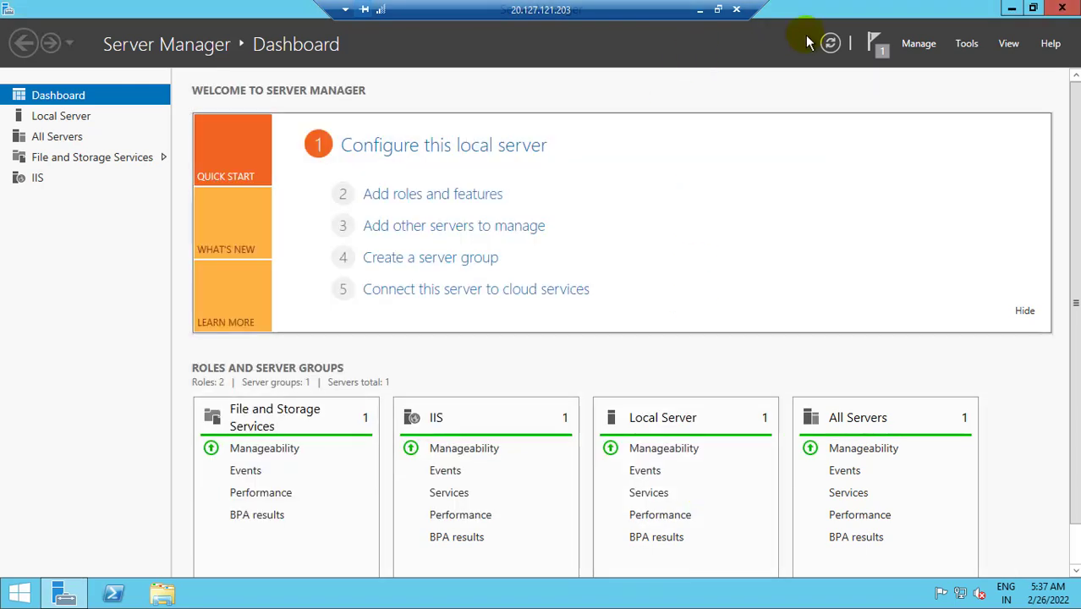
# - View the IIS page in Chrome, return to the Remote Desktop session and browse to C:\inetpub\wwwroot in File Explorer
pyautogui.click(700, 10)
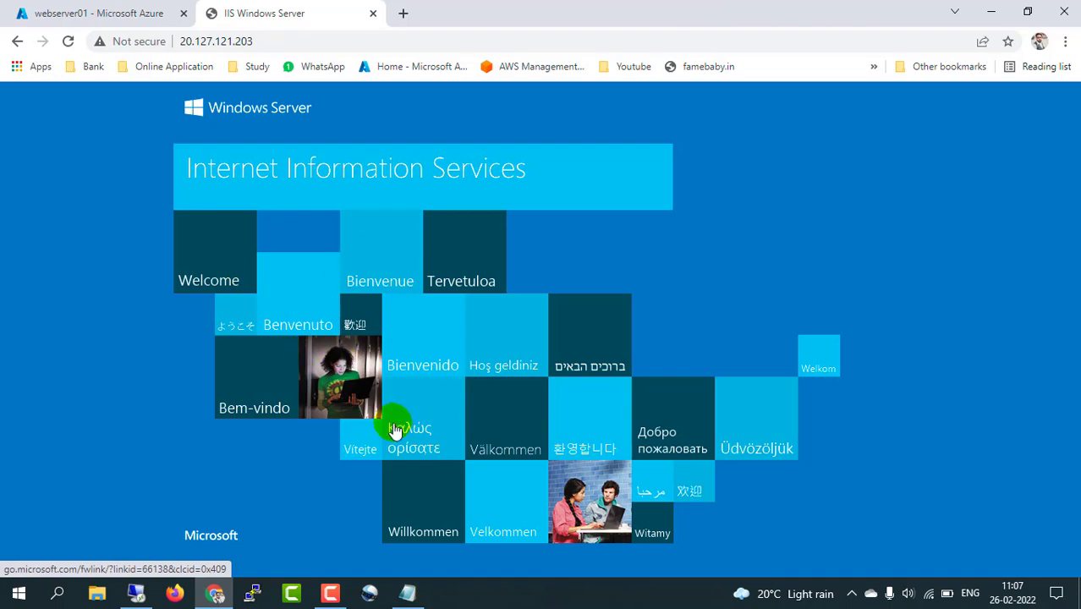
pyautogui.click(138, 594)
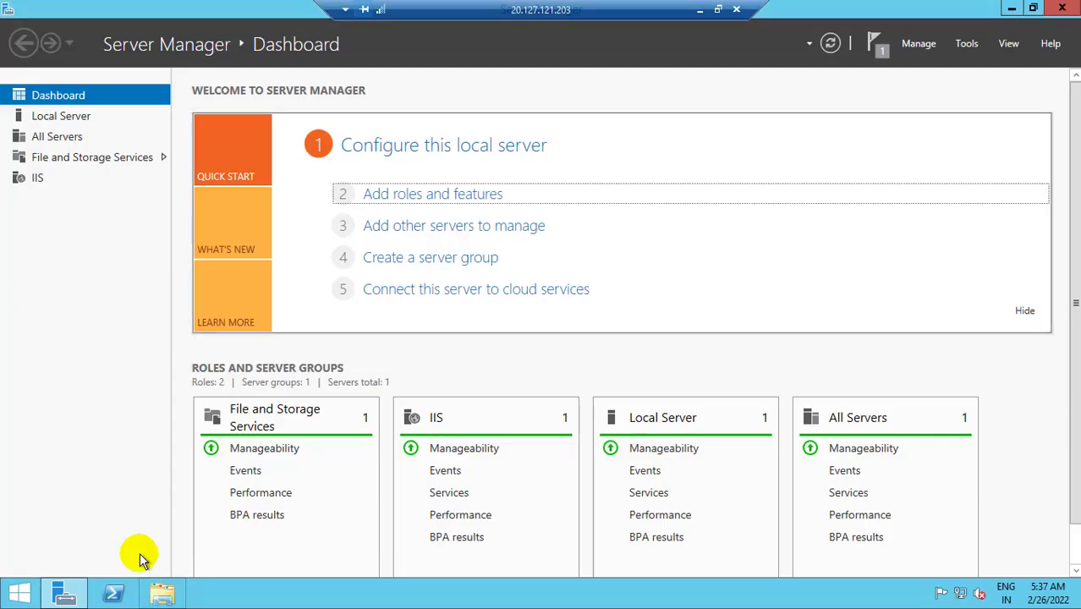
pyautogui.click(162, 593)
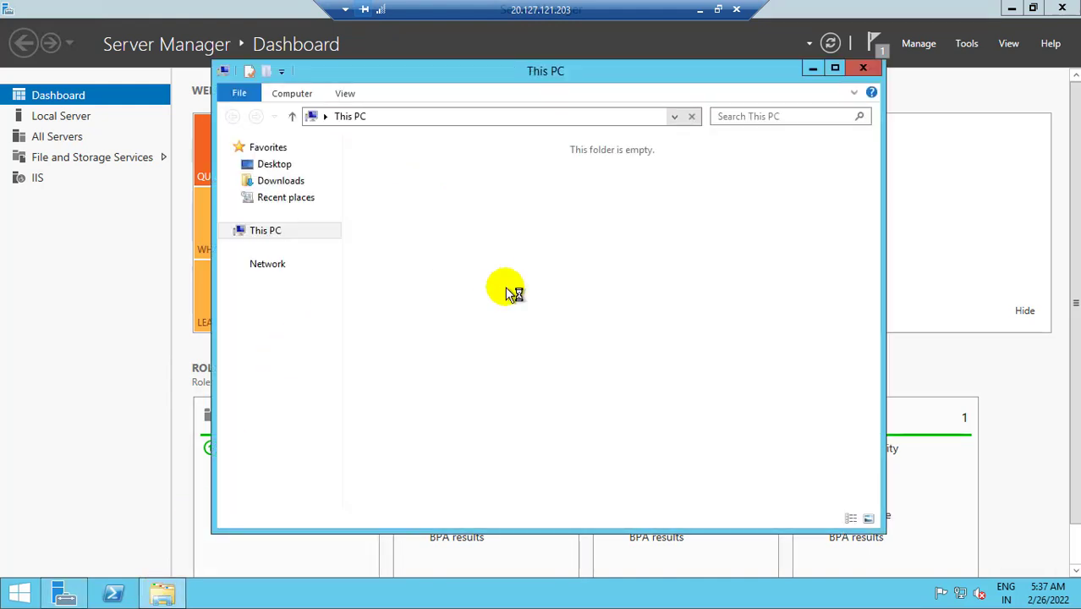
pyautogui.doubleClick(388, 330)
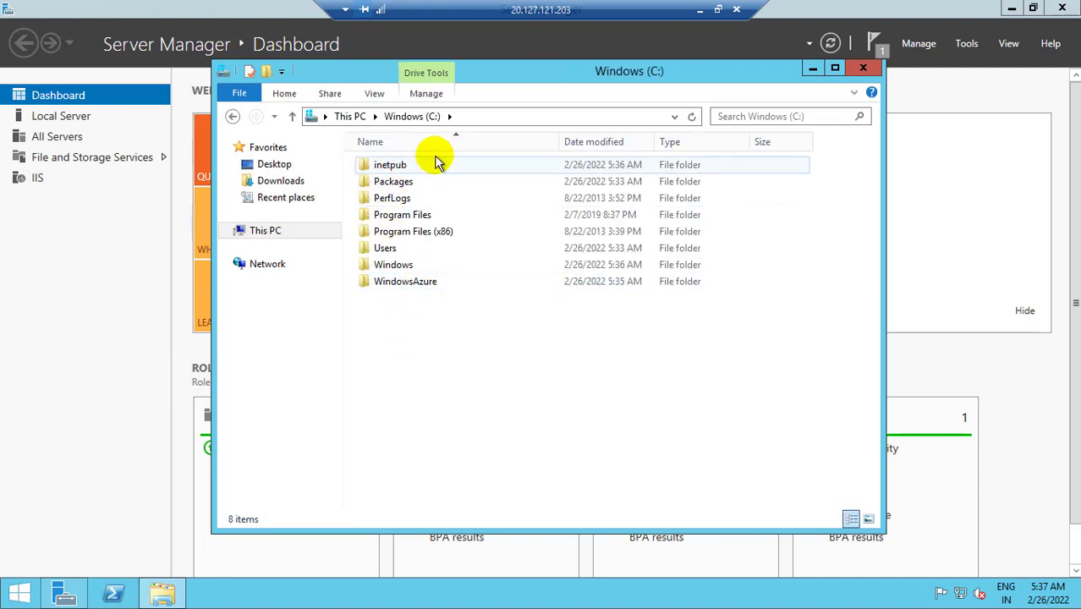
pyautogui.doubleClick(411, 170)
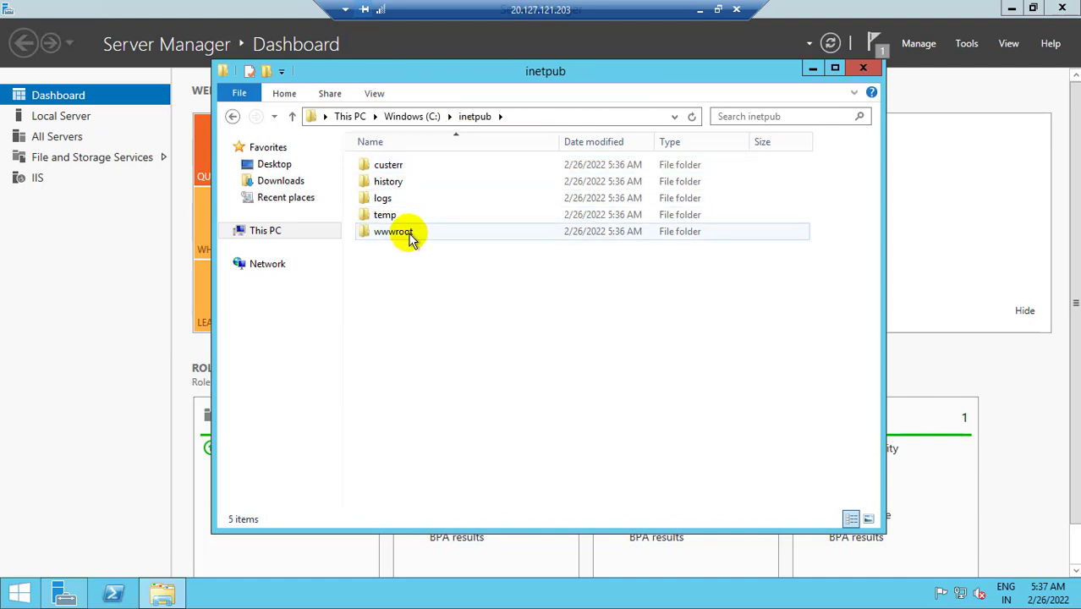
pyautogui.click(411, 235)
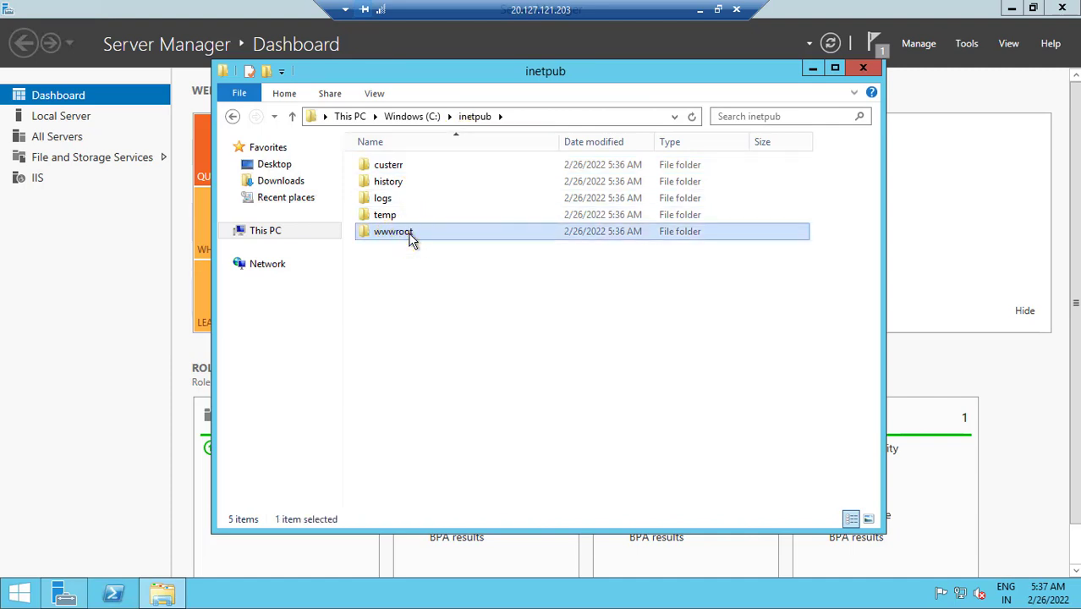
pyautogui.doubleClick(410, 235)
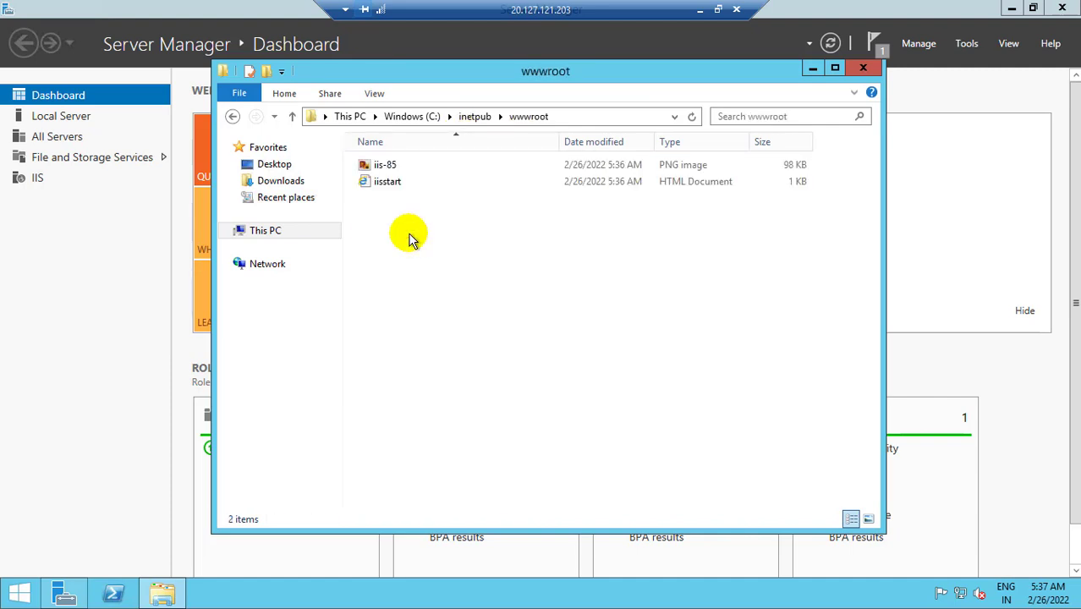
pyautogui.click(391, 187)
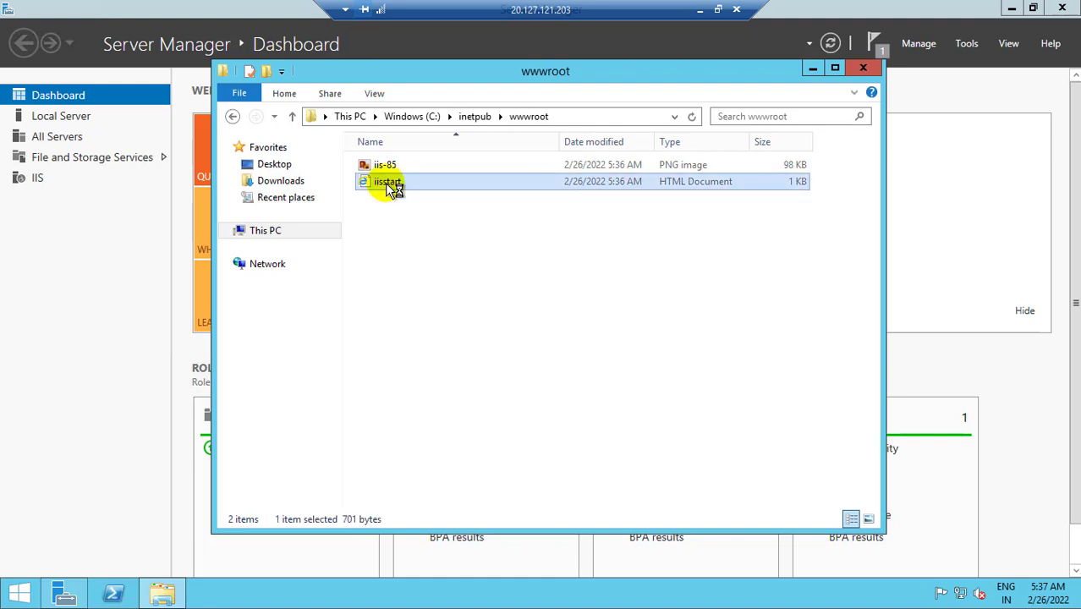
pyautogui.doubleClick(392, 186)
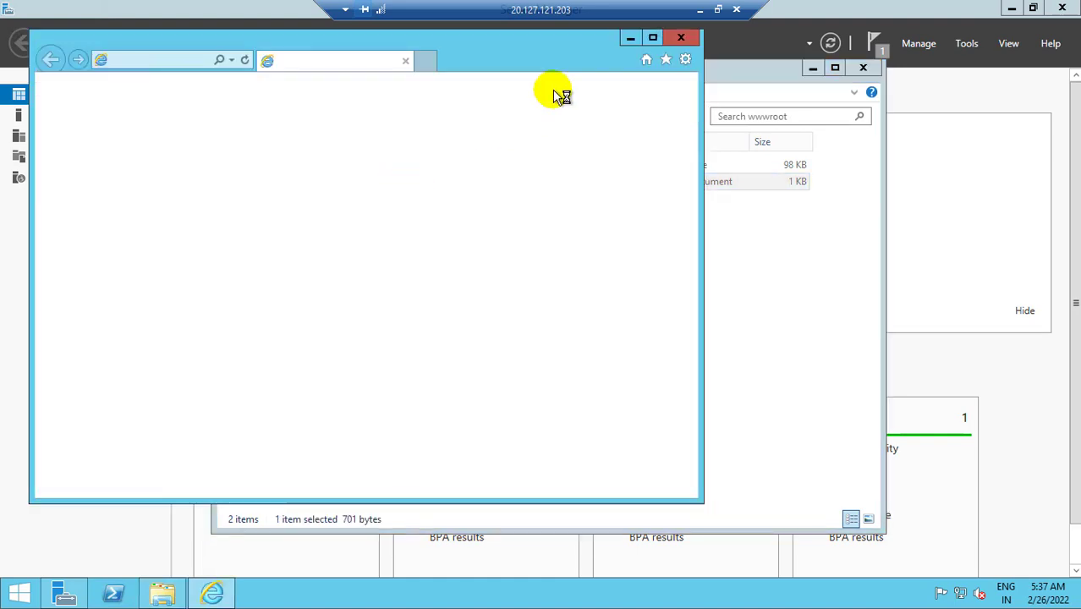
pyautogui.click(684, 39)
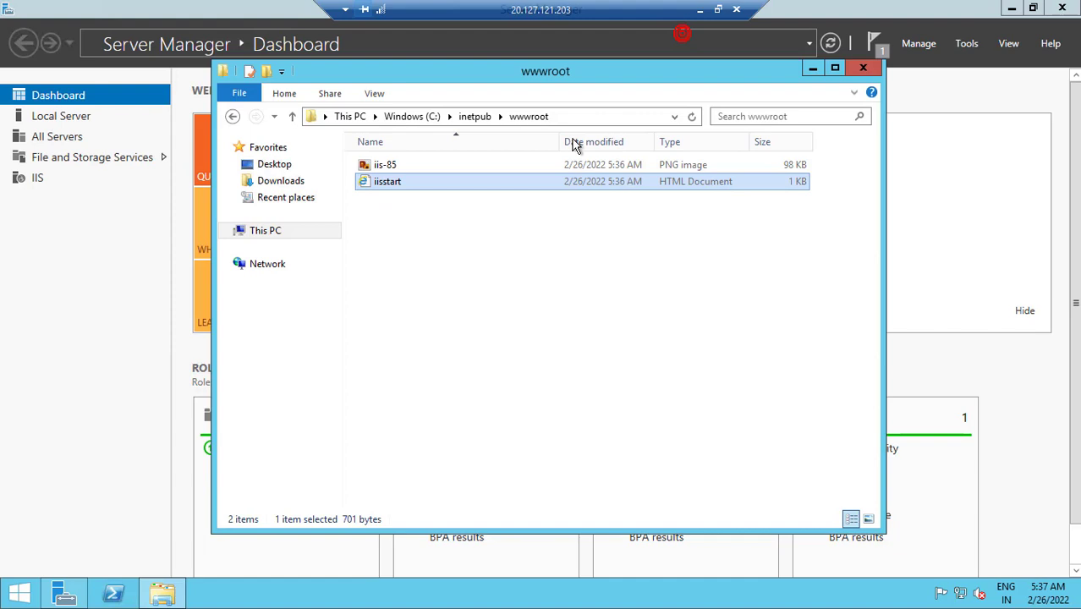
# - Open iisstart in Notepad, replace its content with "Hi This is my first web server in cloud nuggets youtube channel", save and close
pyautogui.rightClick(391, 186)
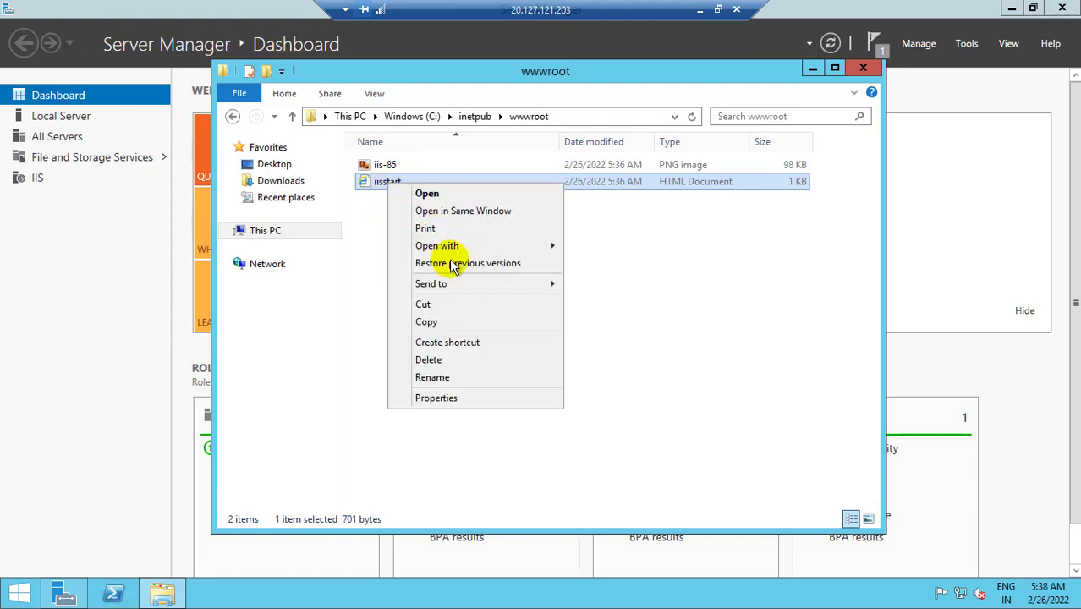
pyautogui.moveTo(495, 246)
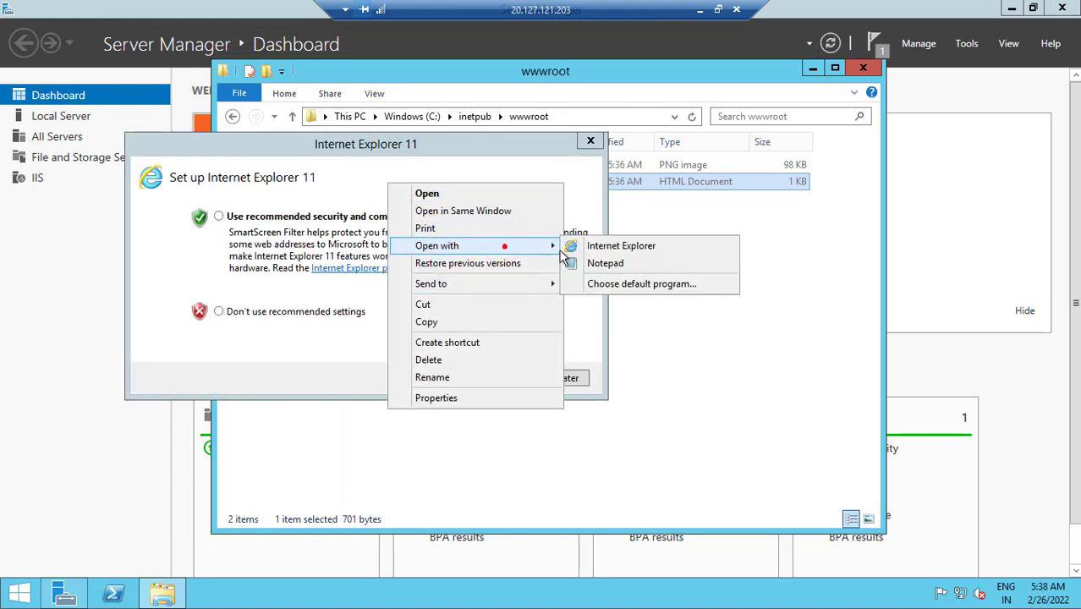
pyautogui.click(598, 264)
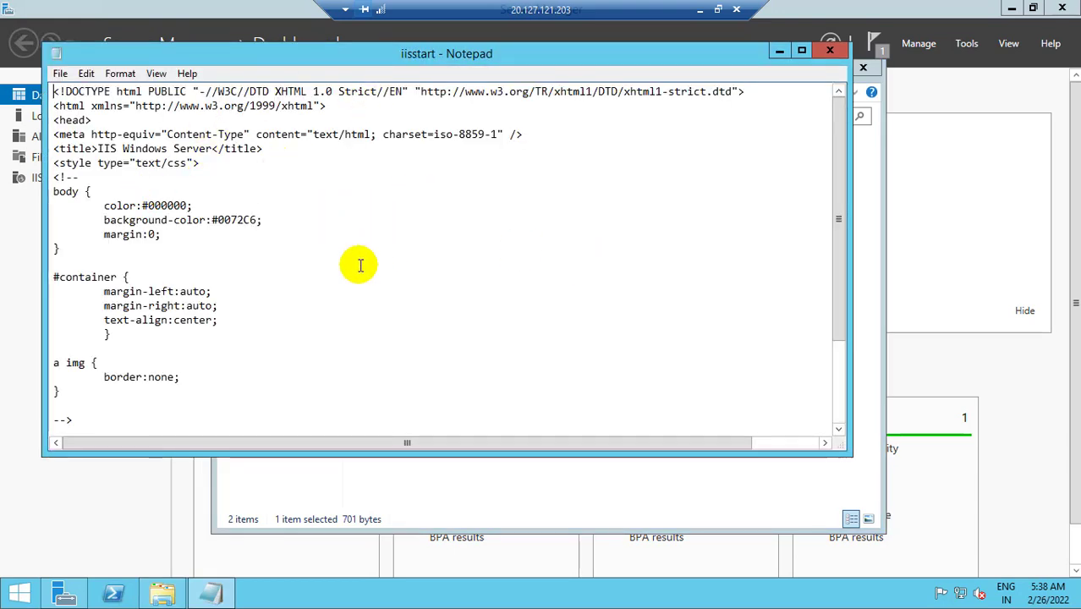
pyautogui.hotkey('ctrl', 'a')
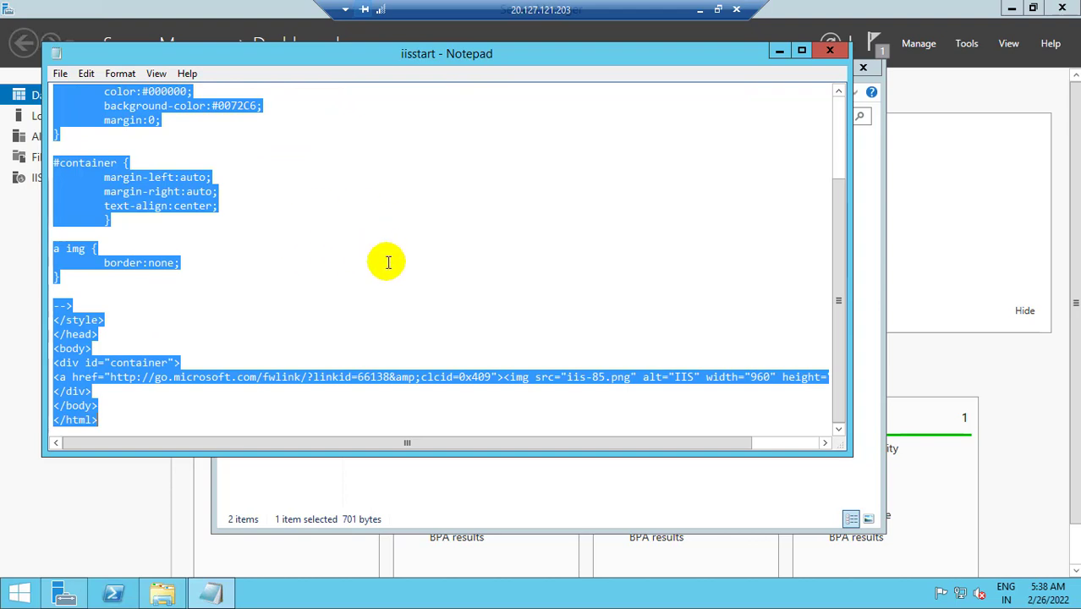
pyautogui.press('Delete')
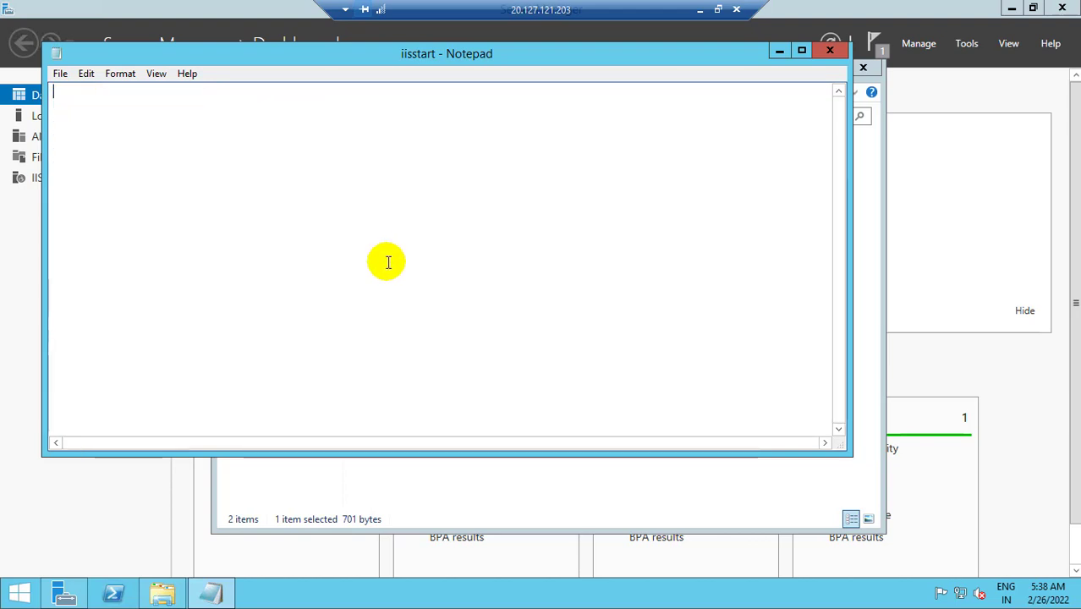
pyautogui.write('Hi')
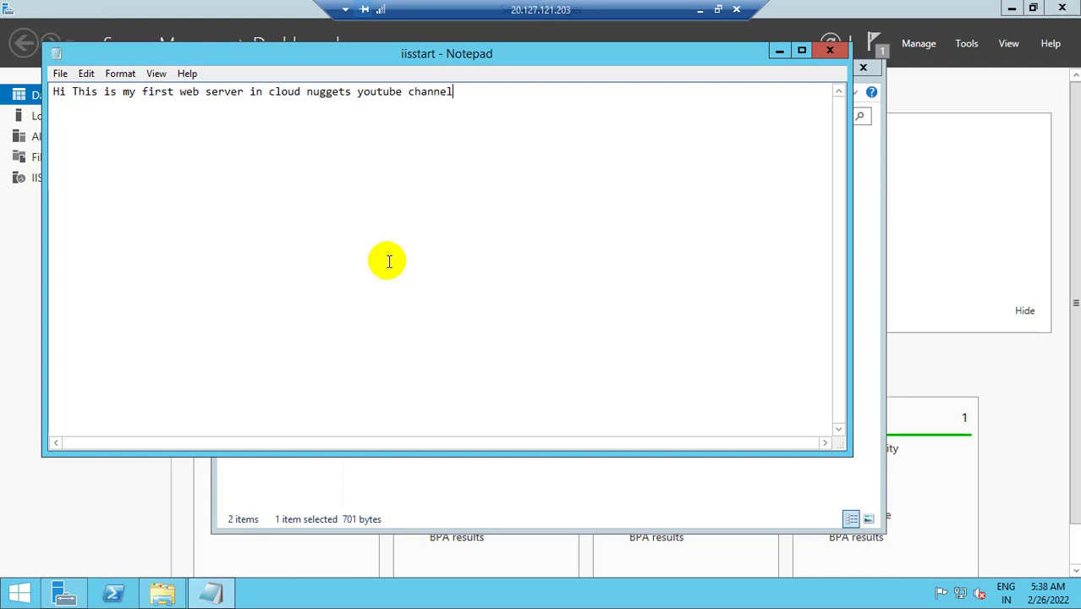
pyautogui.hotkey('ctrl', 's')
pyautogui.click(830, 53)
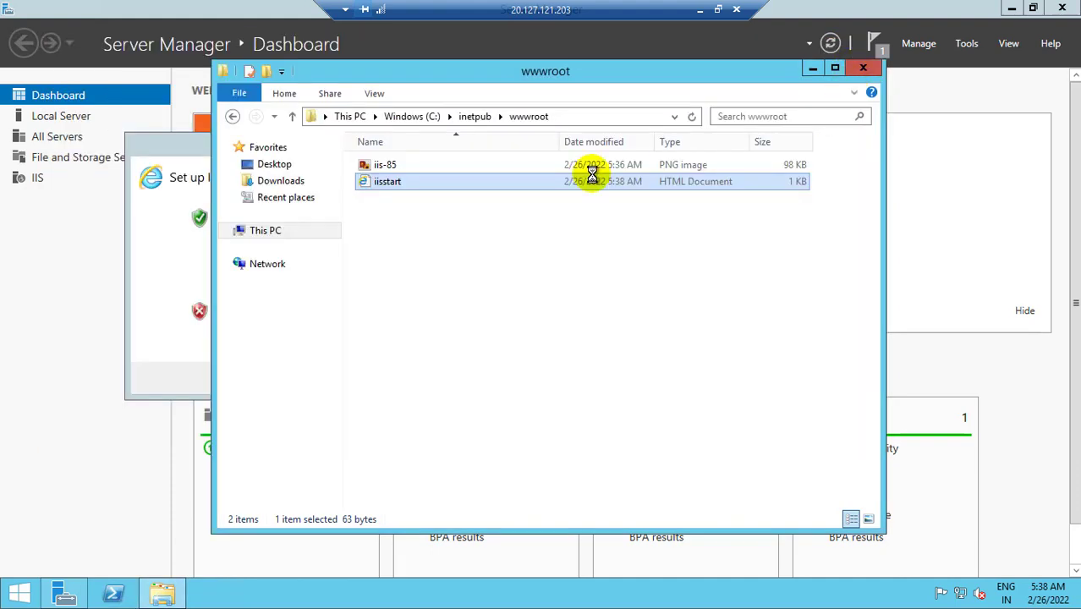
# - Postpone the Internet Explorer 11 setup, switch to Chrome and reload the web server's page
pyautogui.click(181, 289)
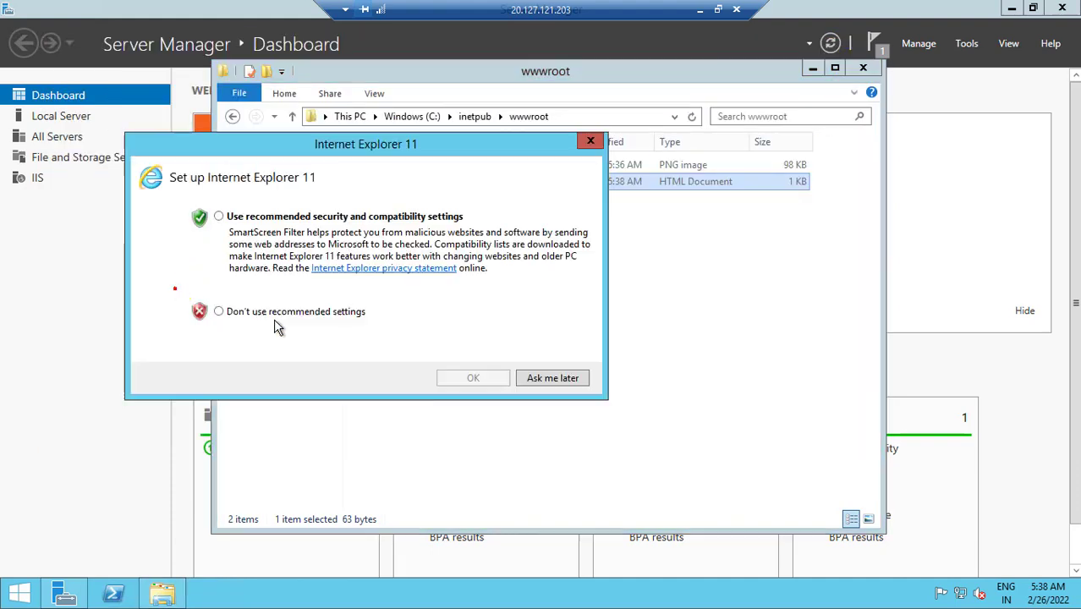
pyautogui.click(338, 310)
pyautogui.click(550, 378)
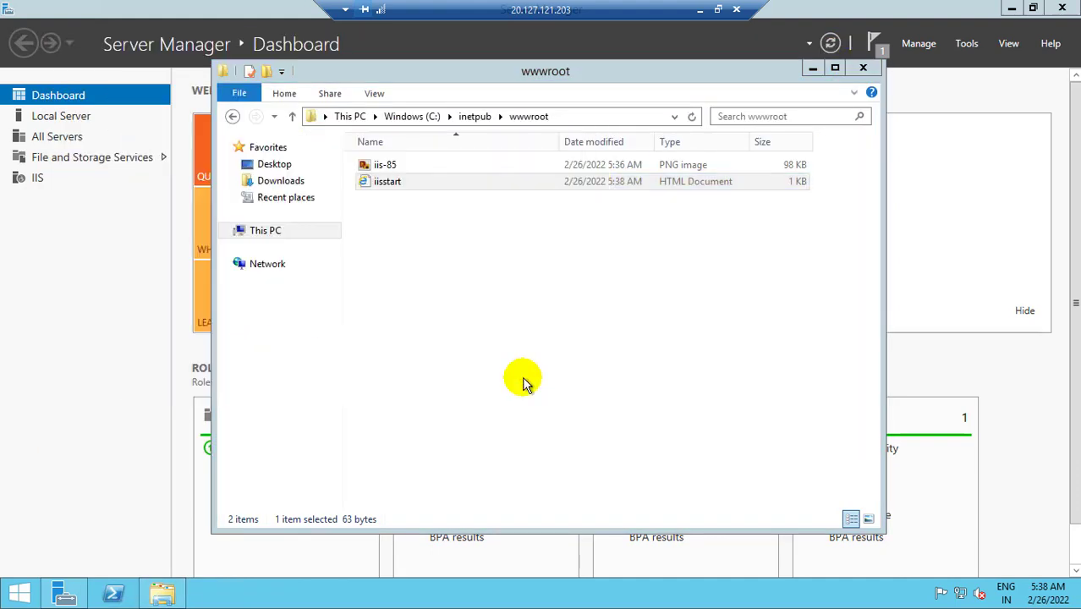
pyautogui.click(700, 15)
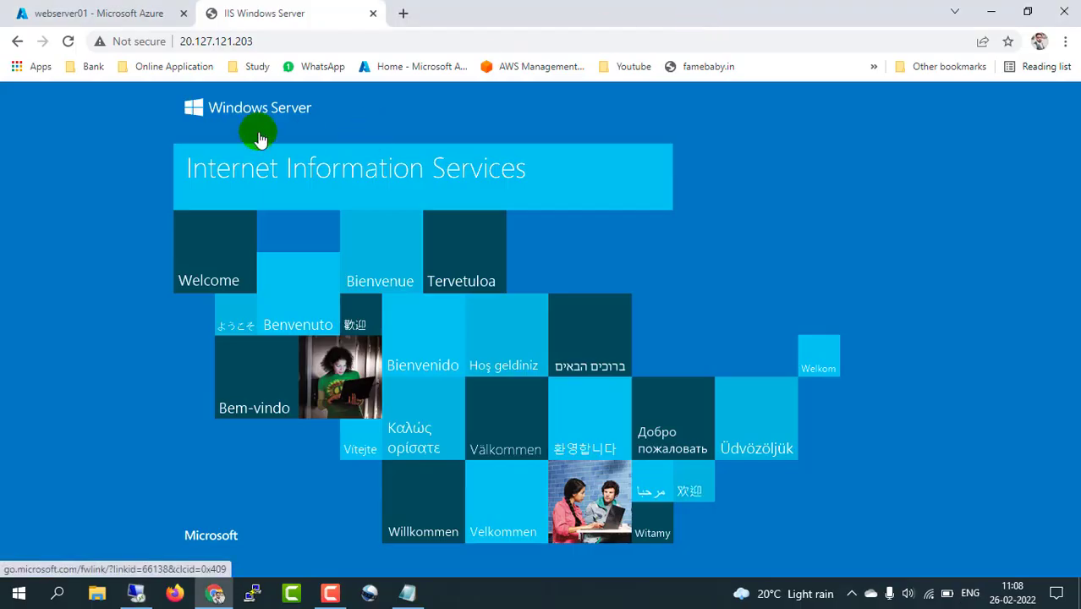
pyautogui.click(68, 42)
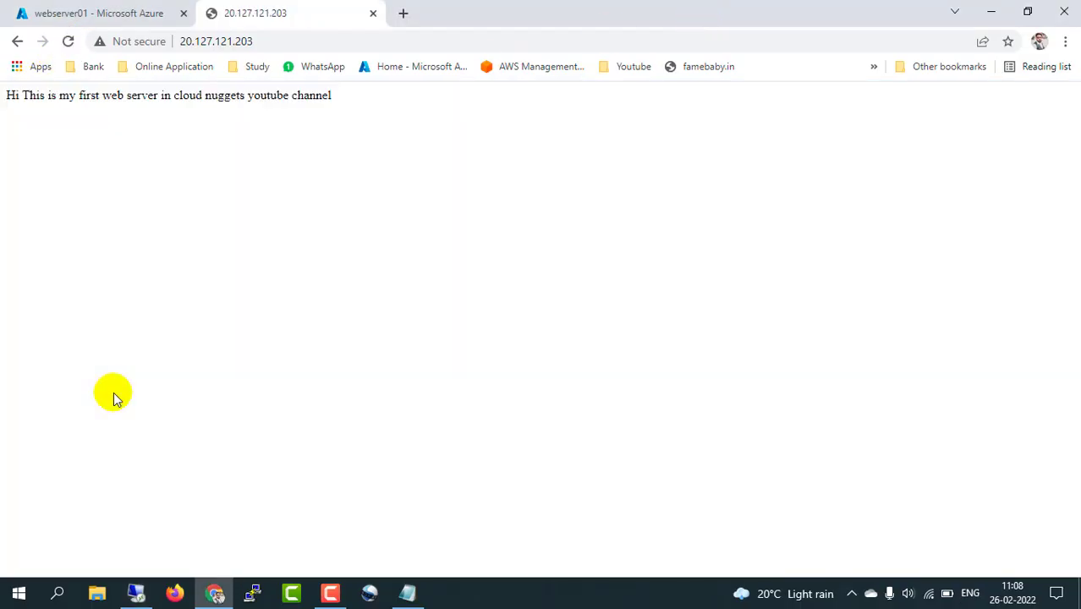
# - Return to the Remote Desktop session and open the iisstart file from the wwwroot folder in Notepad
pyautogui.moveTo(9, 95); pyautogui.dragTo(334, 102)
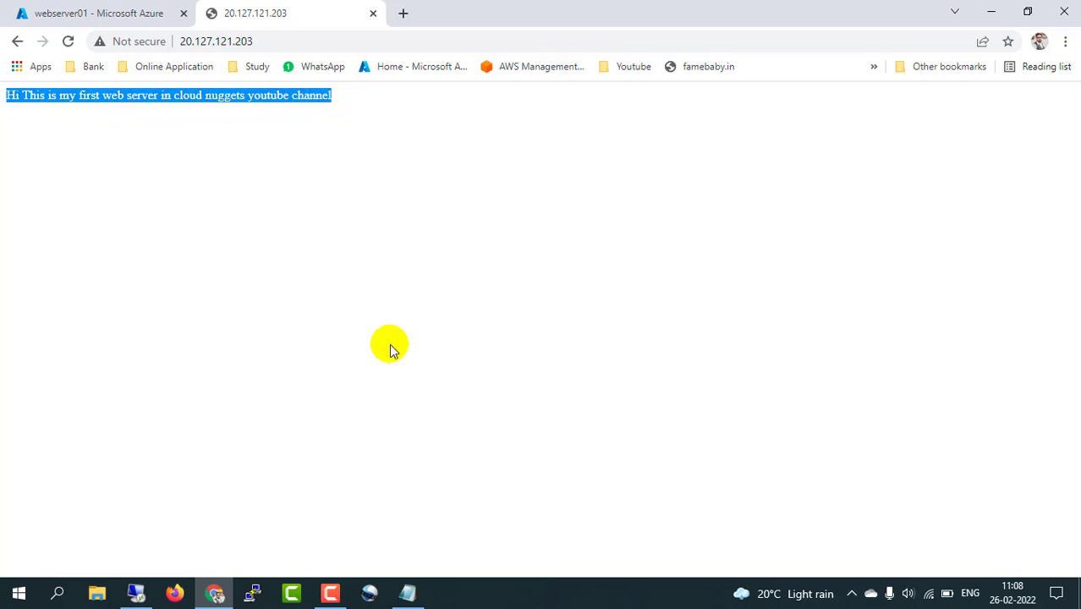
pyautogui.click(139, 597)
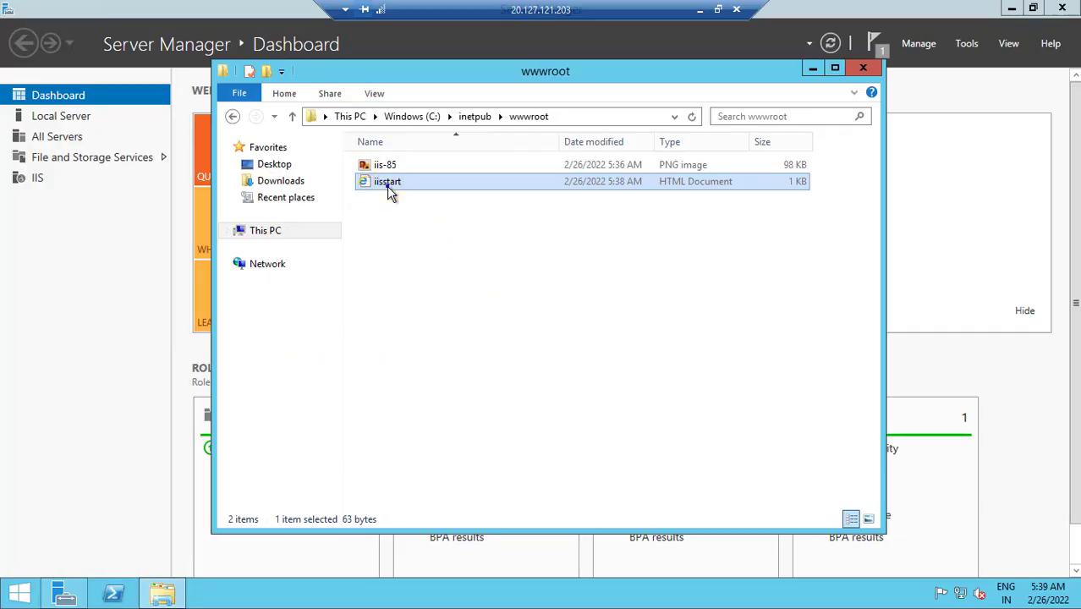
pyautogui.rightClick(388, 191)
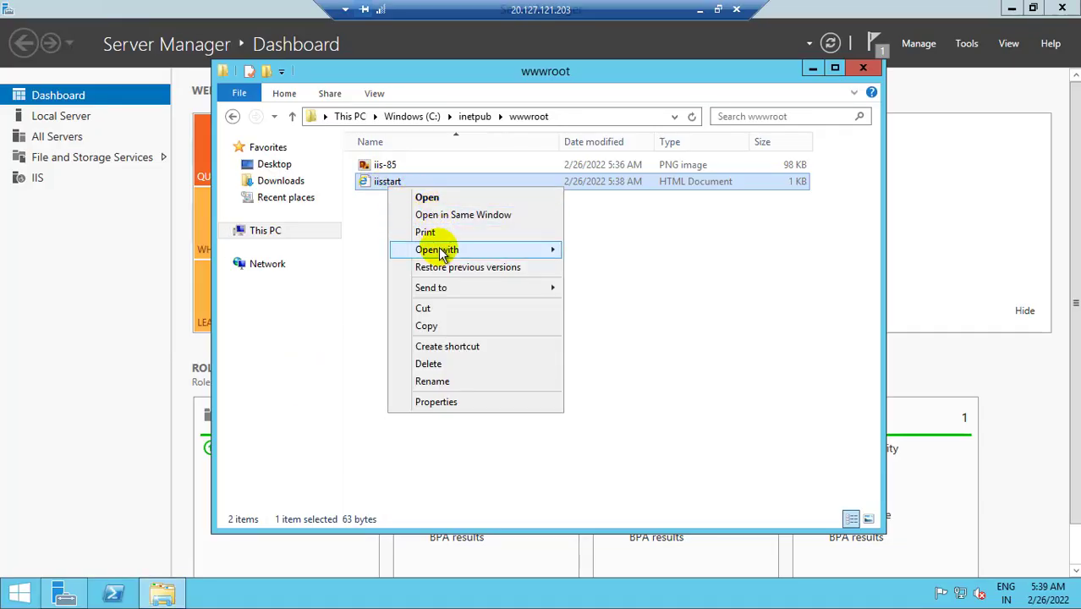
pyautogui.moveTo(445, 251)
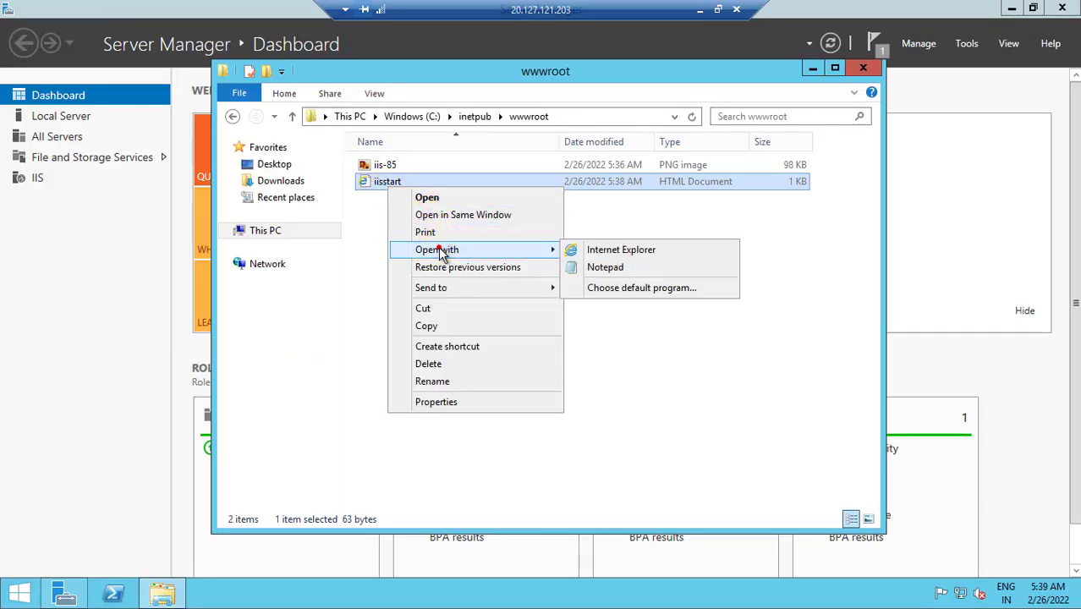
pyautogui.click(618, 268)
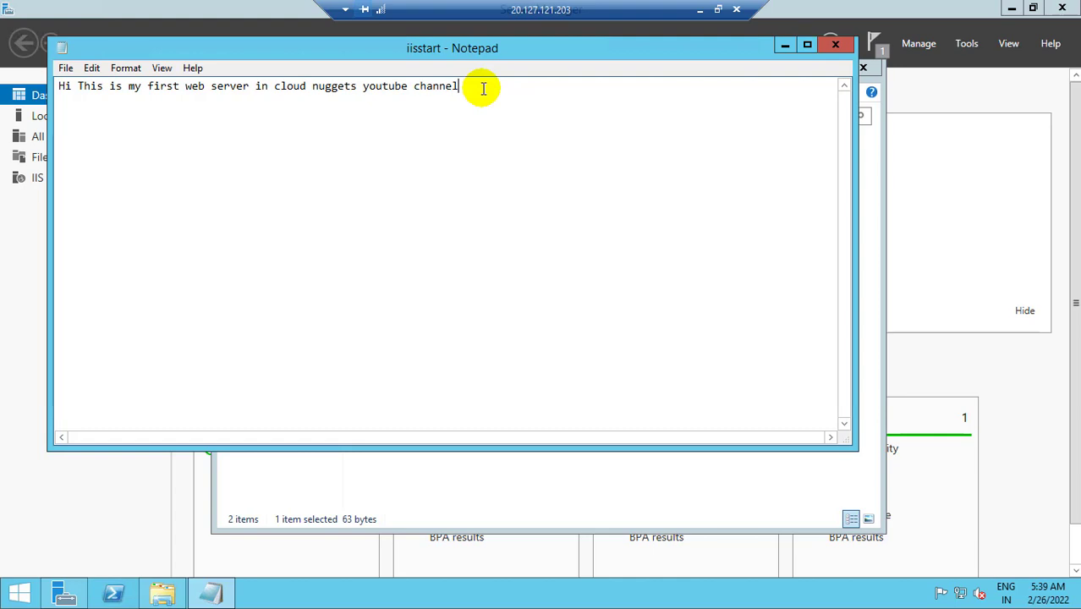
# - Append the line "Hello please subscribe my youtube channel Cloud nuggets for more videos on aws and azure cloud" to iisstart, save and close it
pyautogui.press('Return')
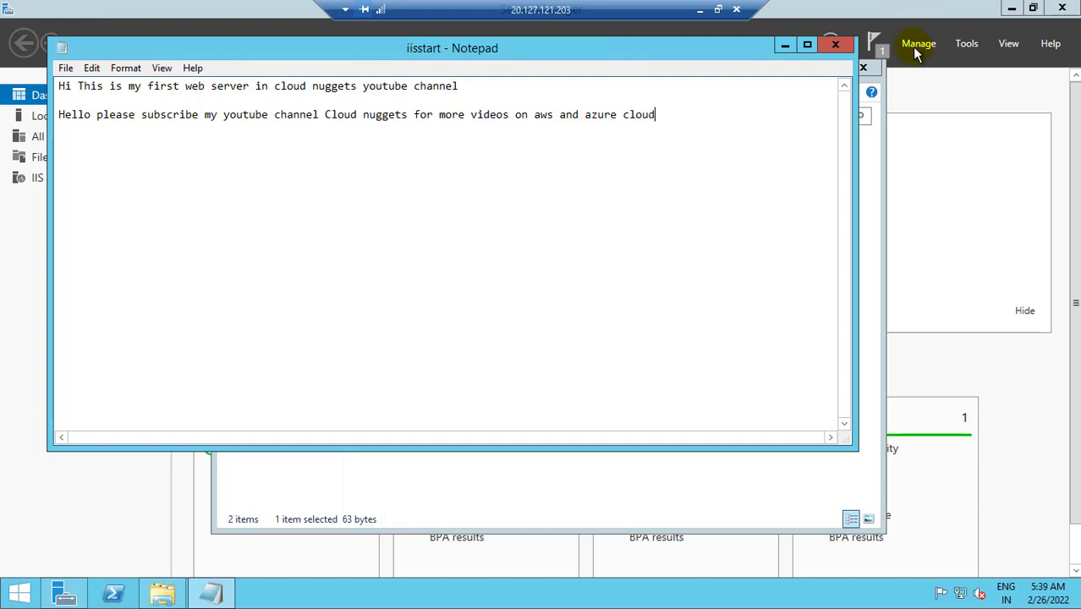
pyautogui.hotkey('ctrl', 's')
pyautogui.click(835, 44)
# - Switch to Chrome, reload the web server's page and check the newly added sentence
pyautogui.click(700, 10)
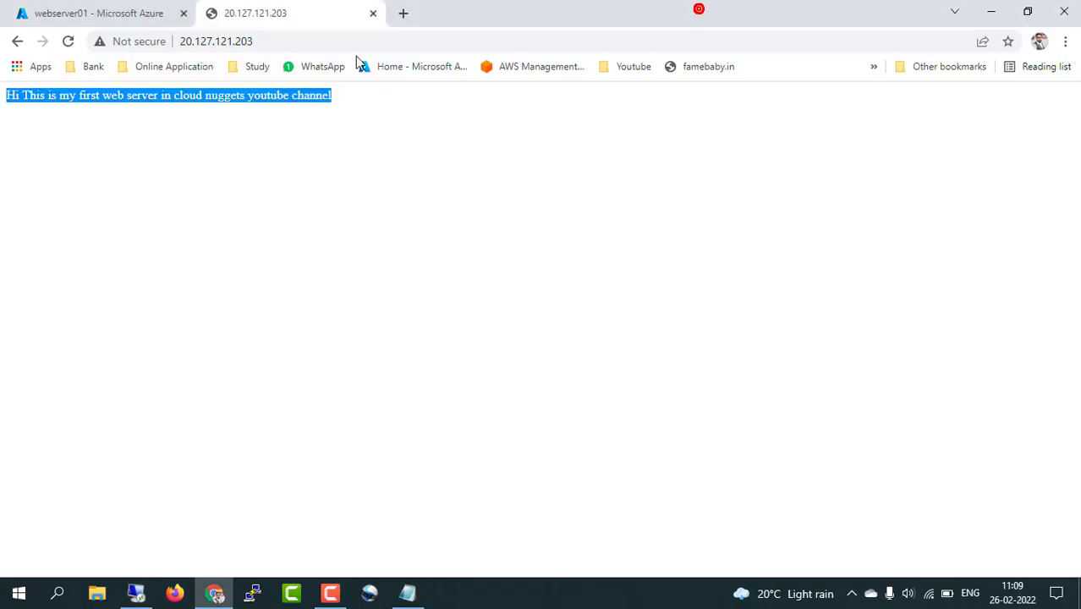
pyautogui.click(66, 42)
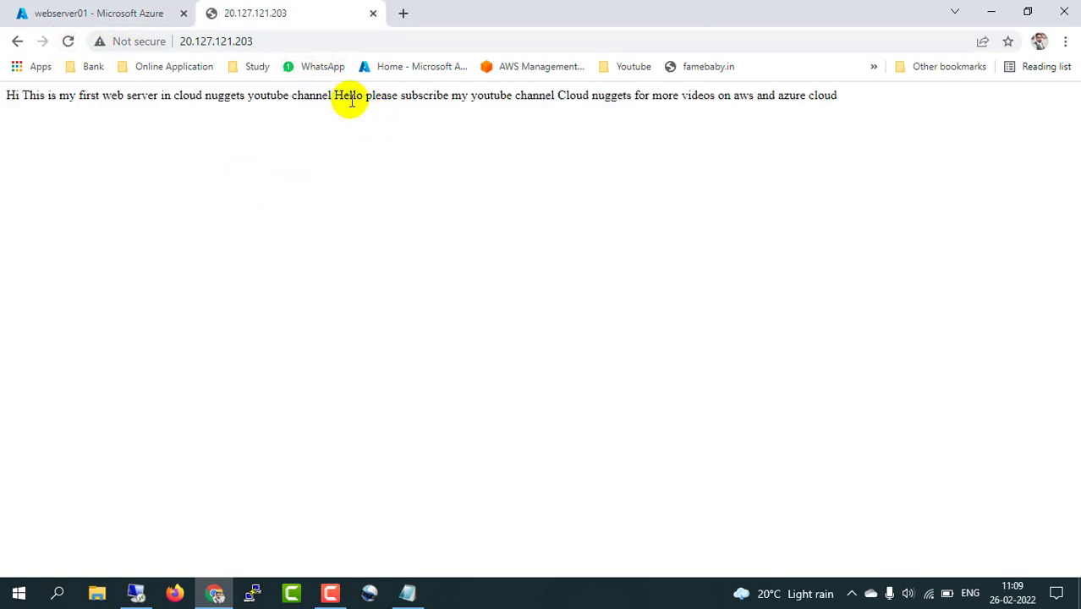
pyautogui.moveTo(336, 96); pyautogui.dragTo(843, 109)
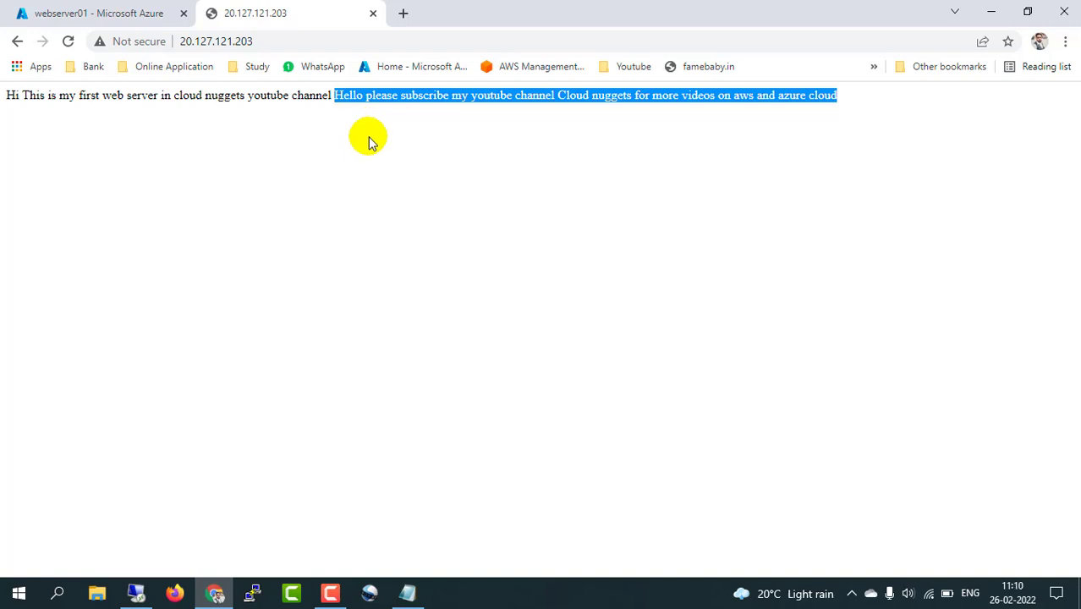
pyautogui.click(429, 291)
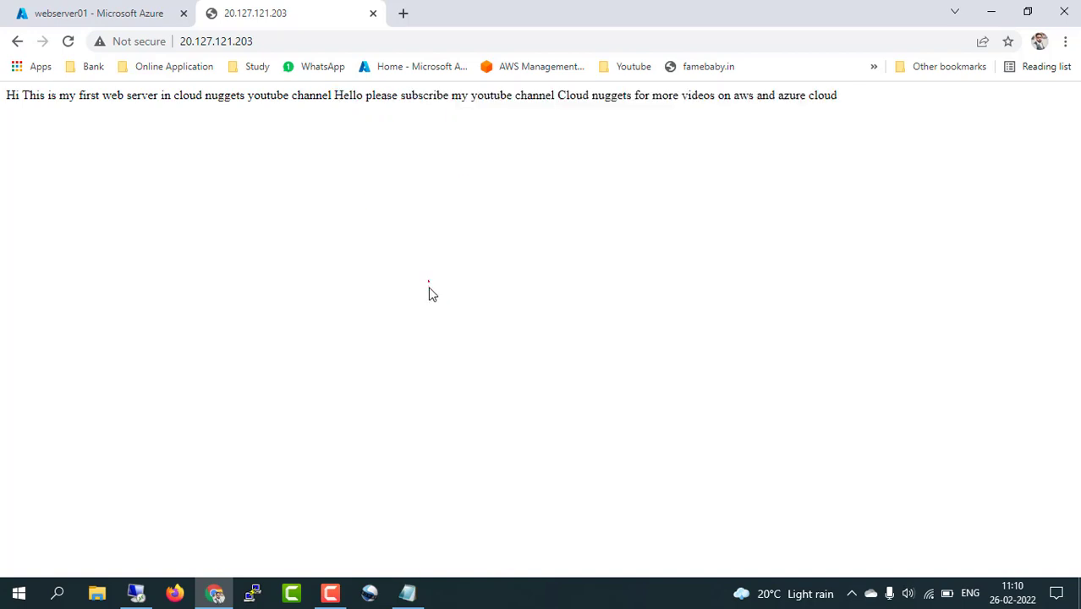
# - Switch to the local Notepad notes and start a new item below item 4 with "5. Change the iisstart"
pyautogui.click(407, 594)
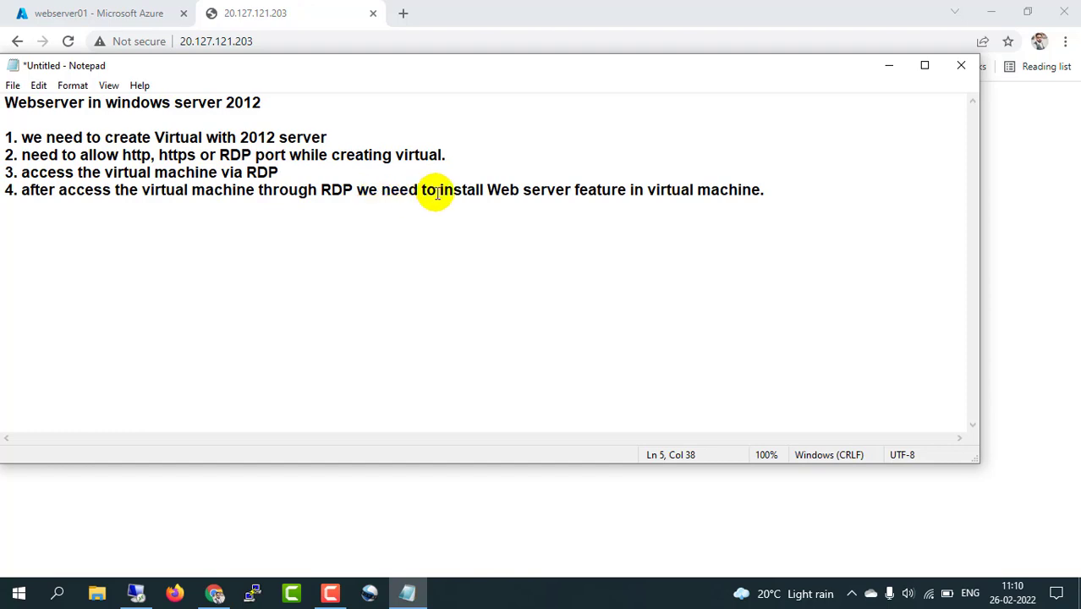
pyautogui.click(773, 191)
pyautogui.press('Return')
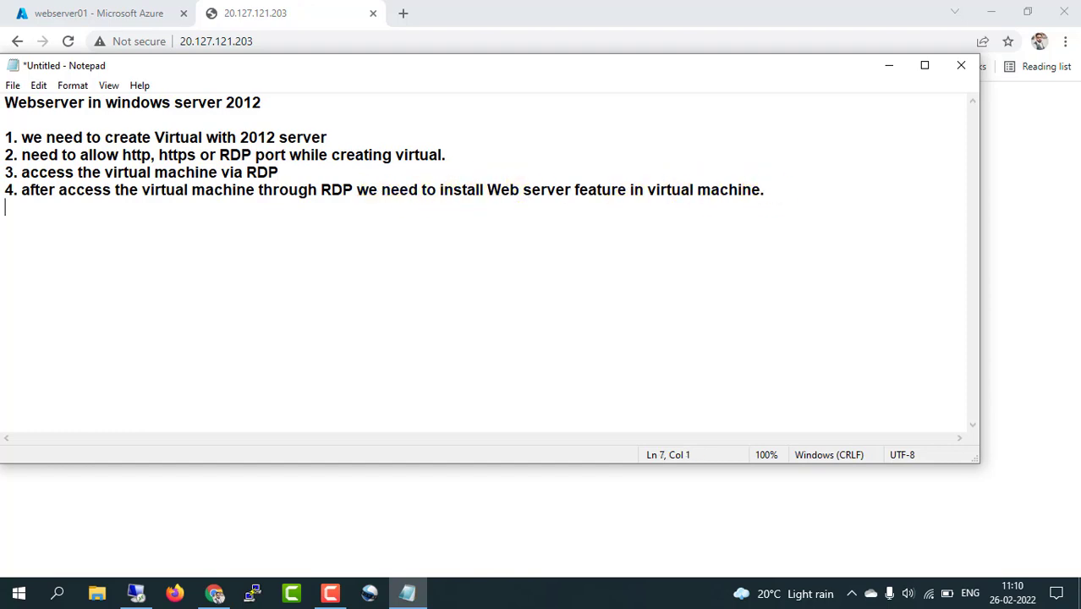
pyautogui.write('5. Change the ')
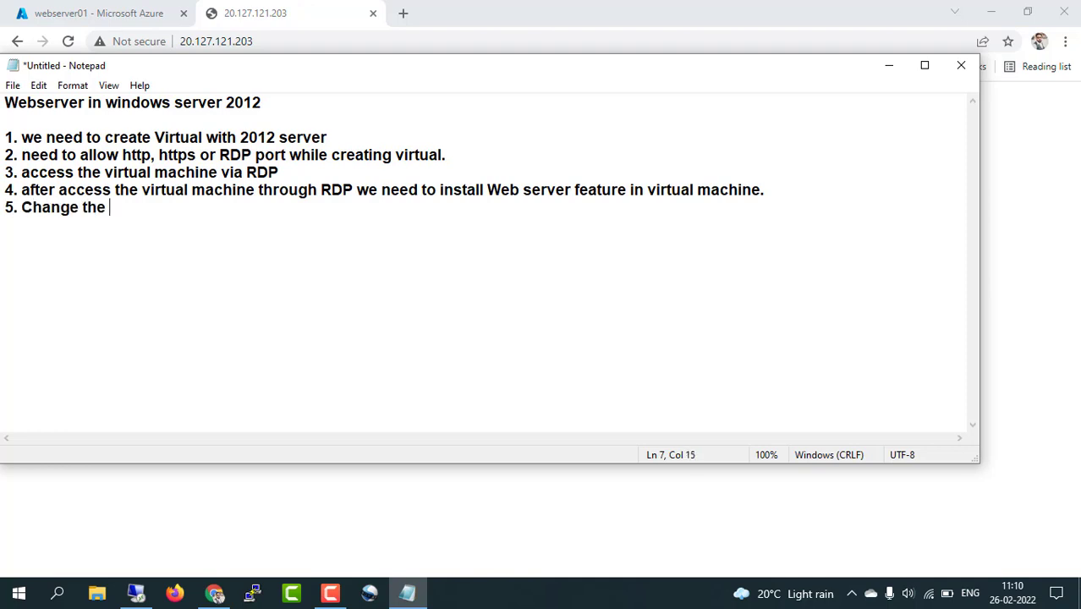
pyautogui.write('issstart')
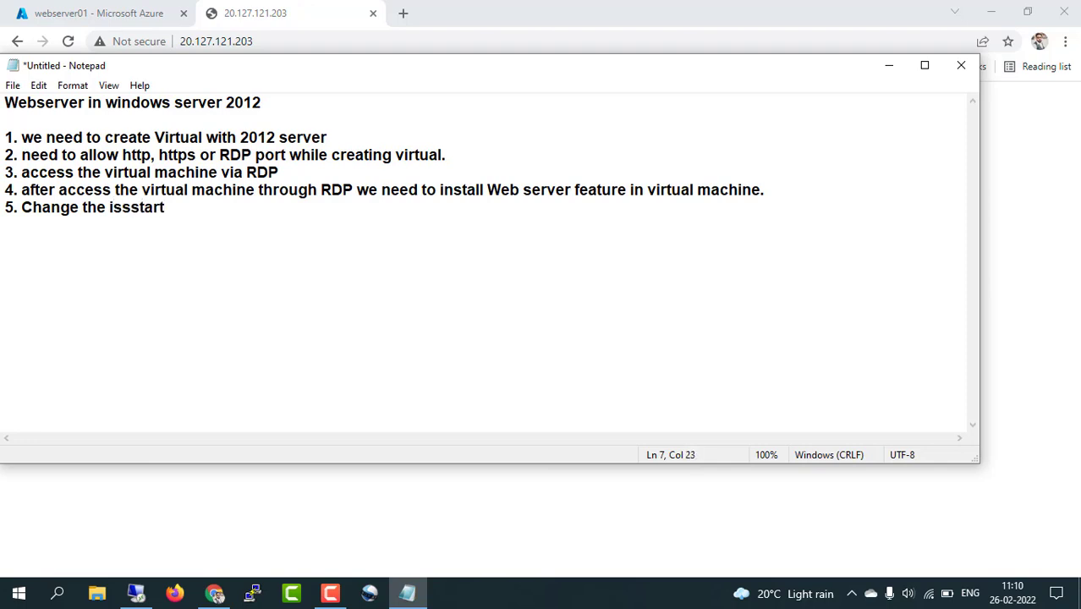
pyautogui.press('Left')
pyautogui.press('Left')
pyautogui.press('Left')
pyautogui.press('Left')
pyautogui.press('BackSpace')
pyautogui.write('i')
# - Continue item 5 of the notes with "index file content which is path"
pyautogui.press('Right')
pyautogui.press('Right')
pyautogui.press('Right')
pyautogui.press('Right')
pyautogui.press('Right')
pyautogui.press('Right')
pyautogui.write('inde')
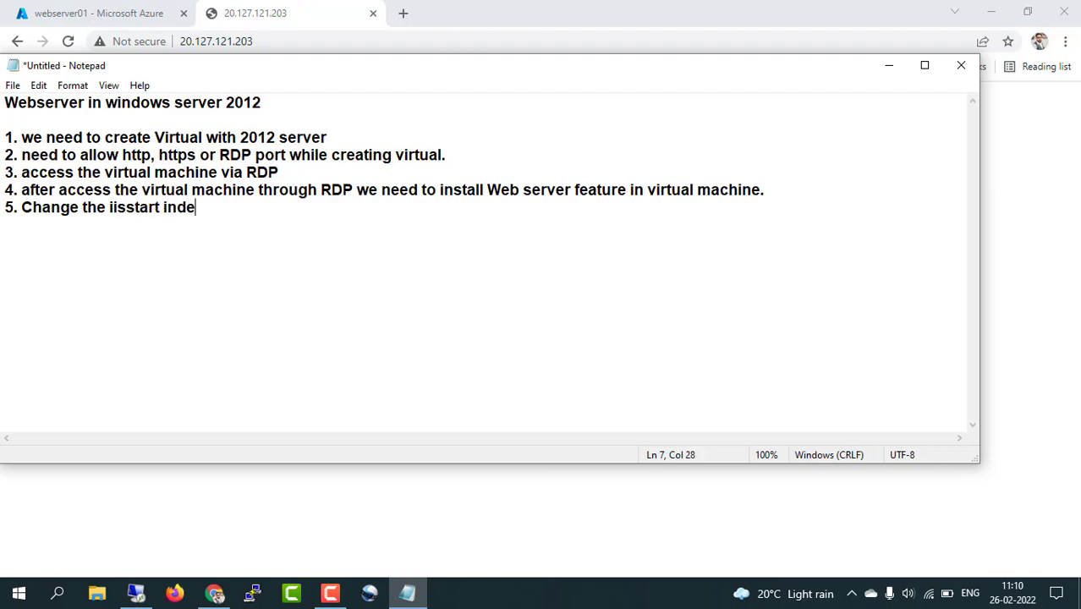
pyautogui.write('x file conn')
pyautogui.press('BackSpace')
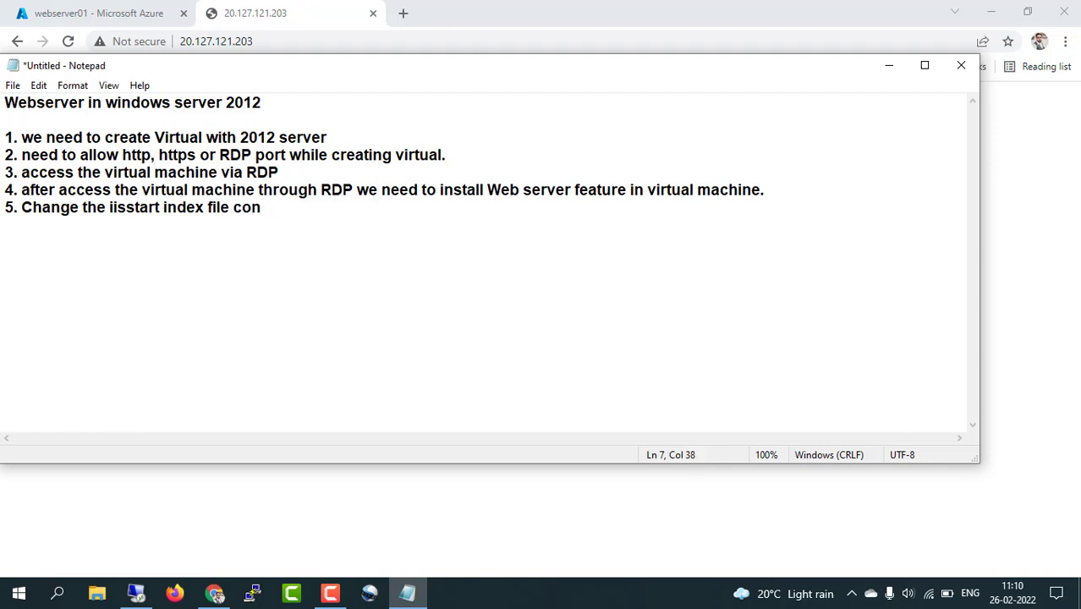
pyautogui.write('tent which is path')
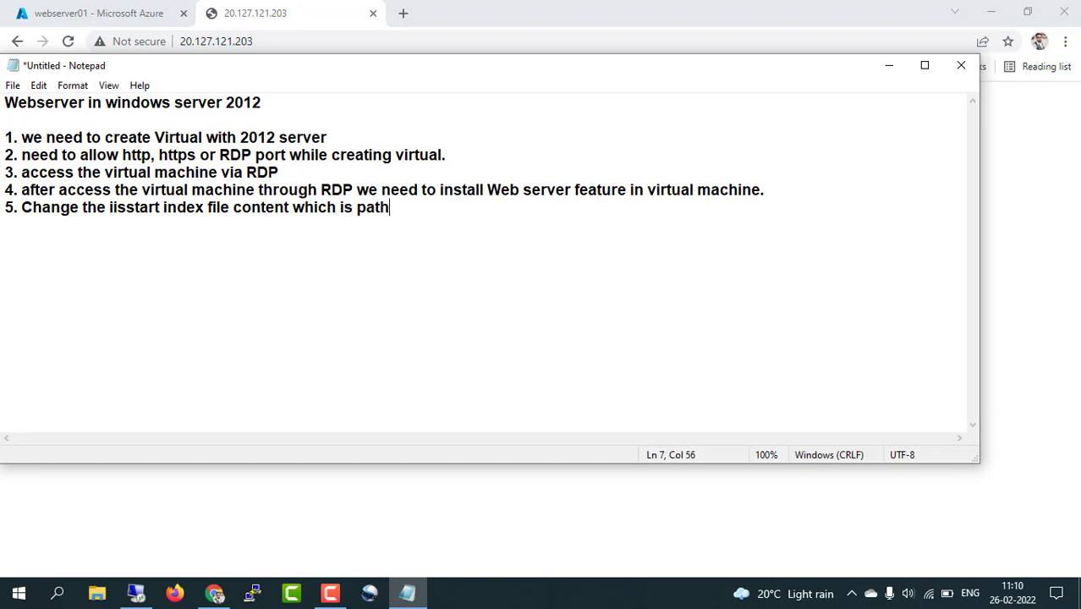
# - Complete item 5 with "is C:/inetpub/wwwroot/iisstart.html" and leave a blank line below it
pyautogui.write(' is ')
pyautogui.write('C:/')
pyautogui.write('int')
pyautogui.write('e')
pyautogui.press('BackSpace')
pyautogui.press('BackSpace')
pyautogui.write('n')
pyautogui.press('BackSpace')
pyautogui.write('et')
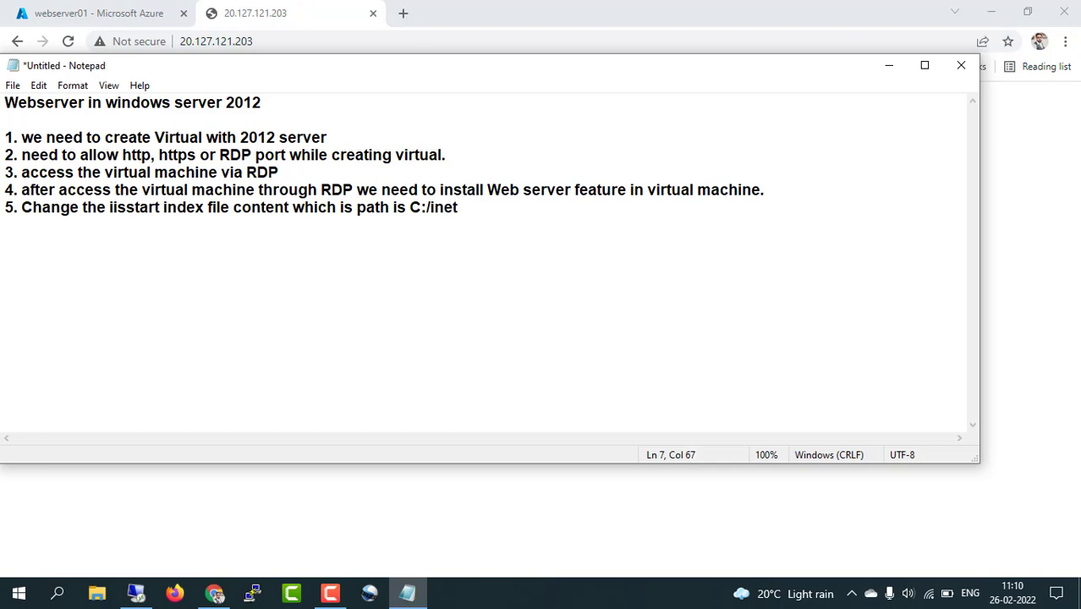
pyautogui.write('pub/www')
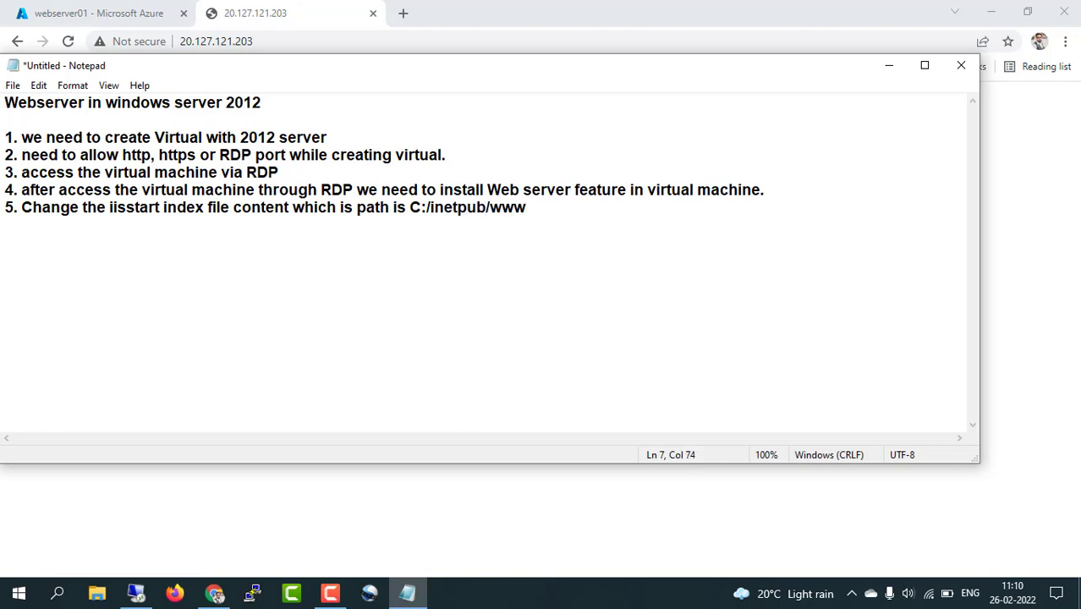
pyautogui.write('root/iisstart')
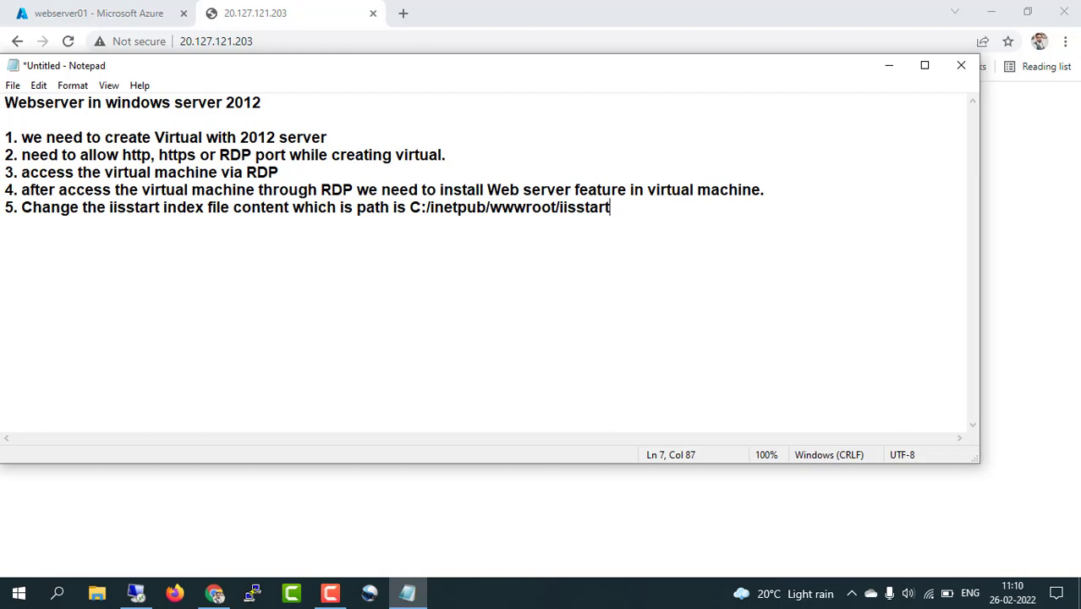
pyautogui.write('.html')
pyautogui.press('Return')
pyautogui.press('Return')
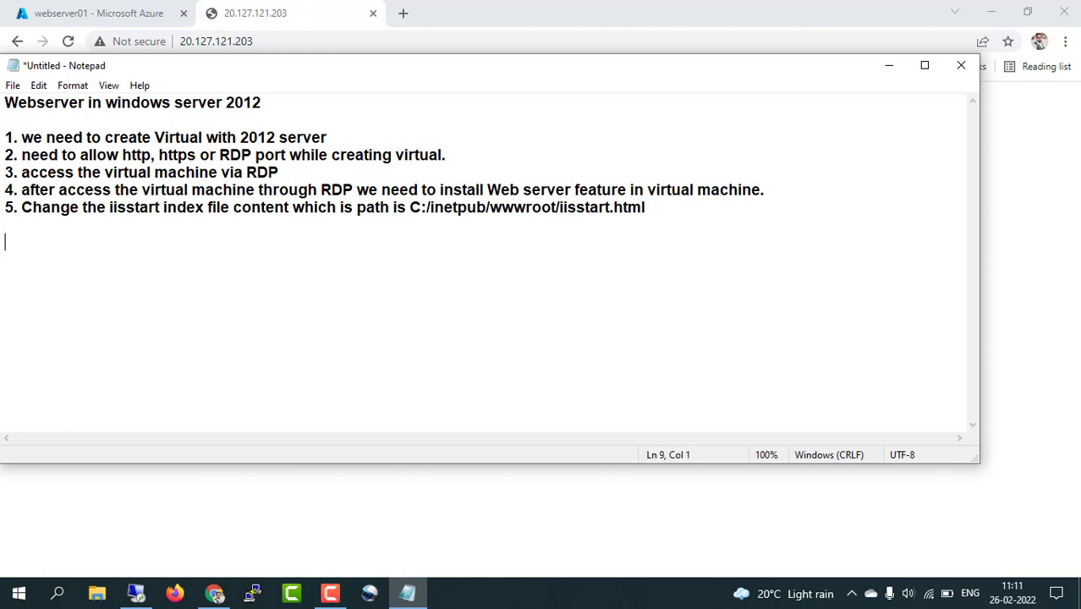
# - Add the closing line "at the end we are able to access web server from outside side server or clients", followed by a blank line
pyautogui.write('at the end we are ab')
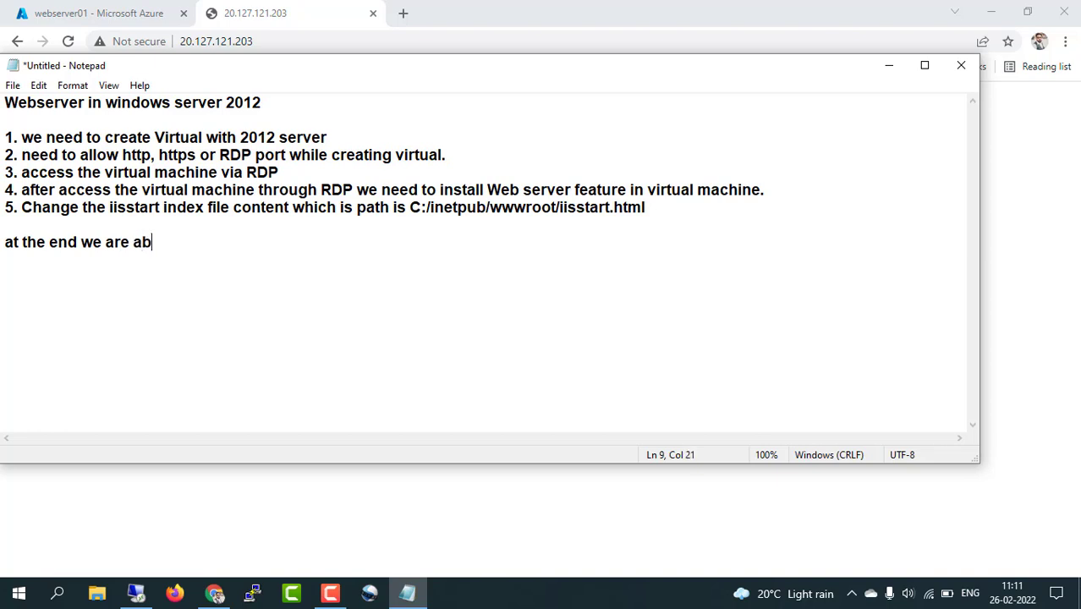
pyautogui.write('le to access ')
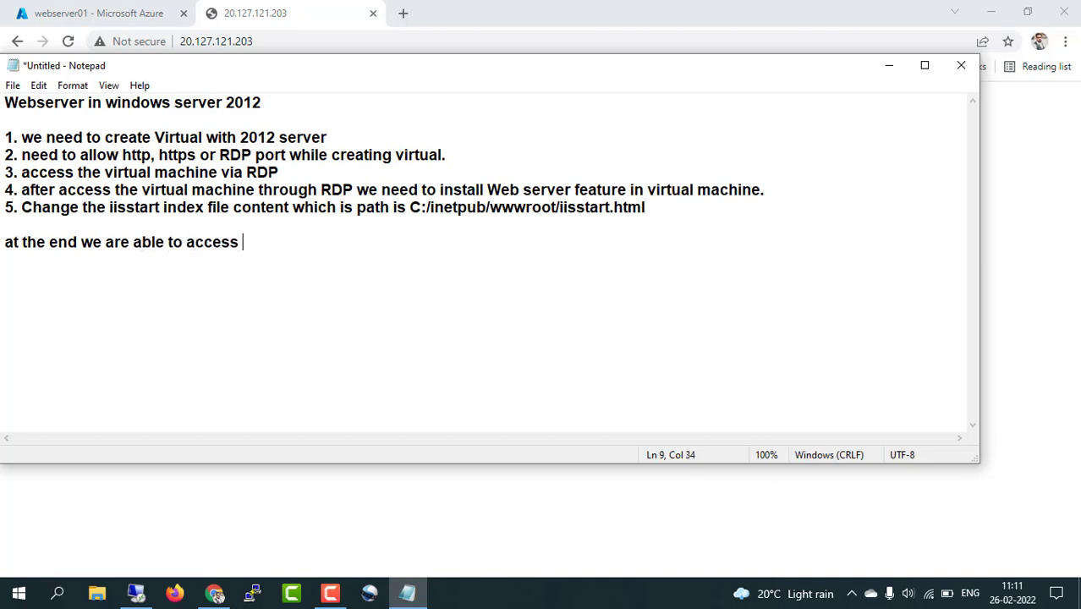
pyautogui.write('web sire')
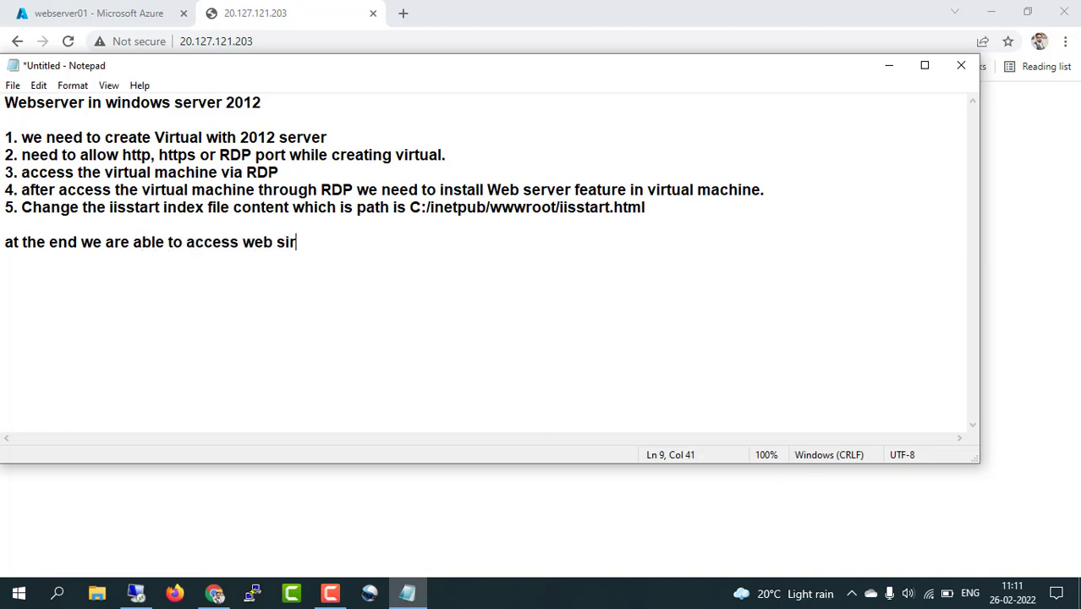
pyautogui.press('BackSpace')
pyautogui.press('BackSpace')
pyautogui.press('BackSpace')
pyautogui.write('erver from outside')
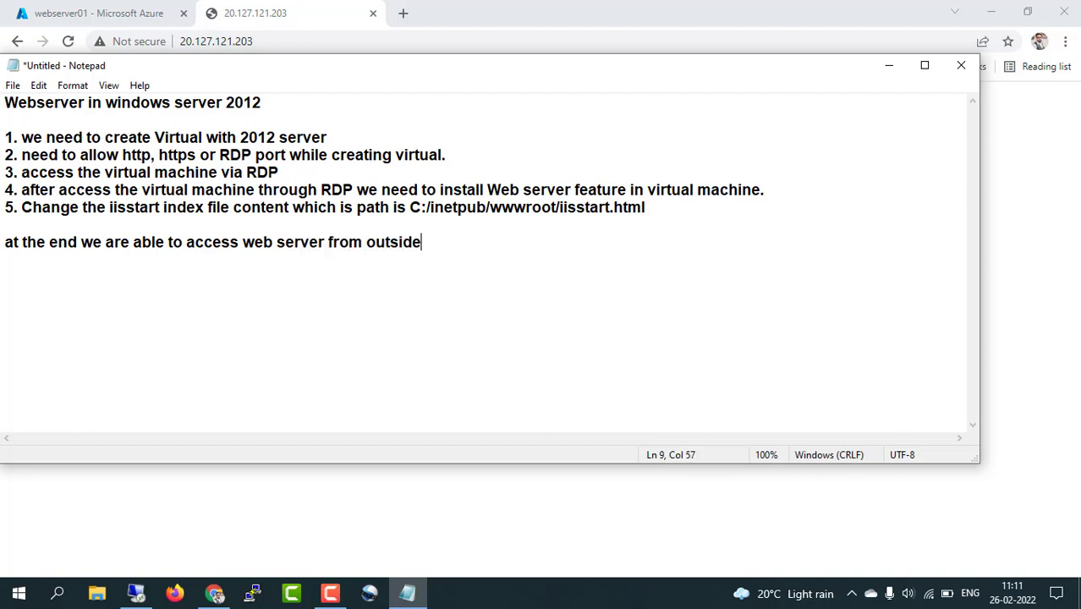
pyautogui.write(' side server or c')
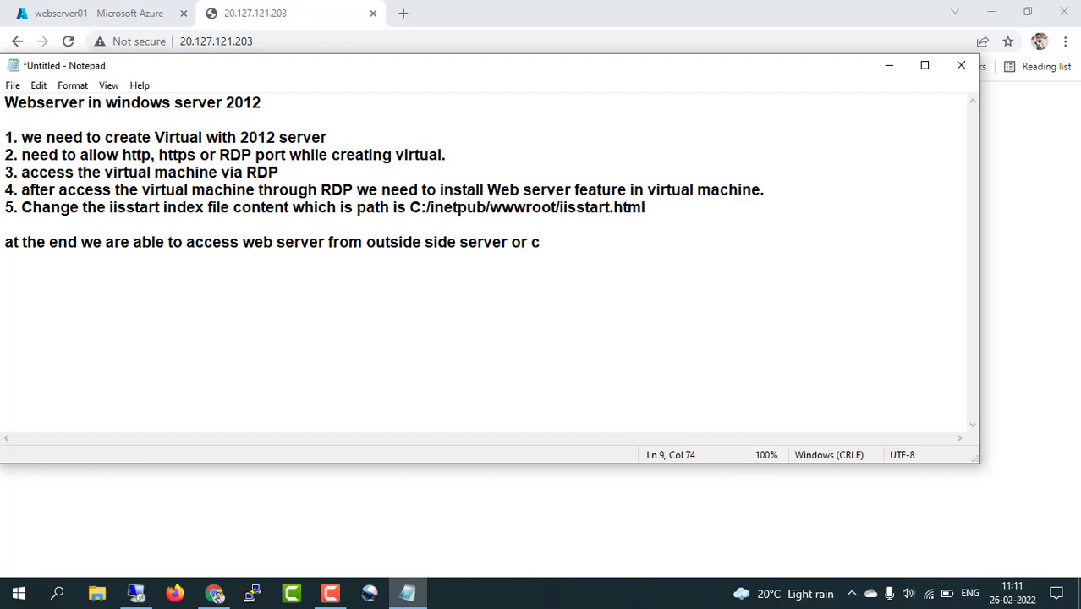
pyautogui.write('lients')
pyautogui.press('Return')
pyautogui.press('Return')
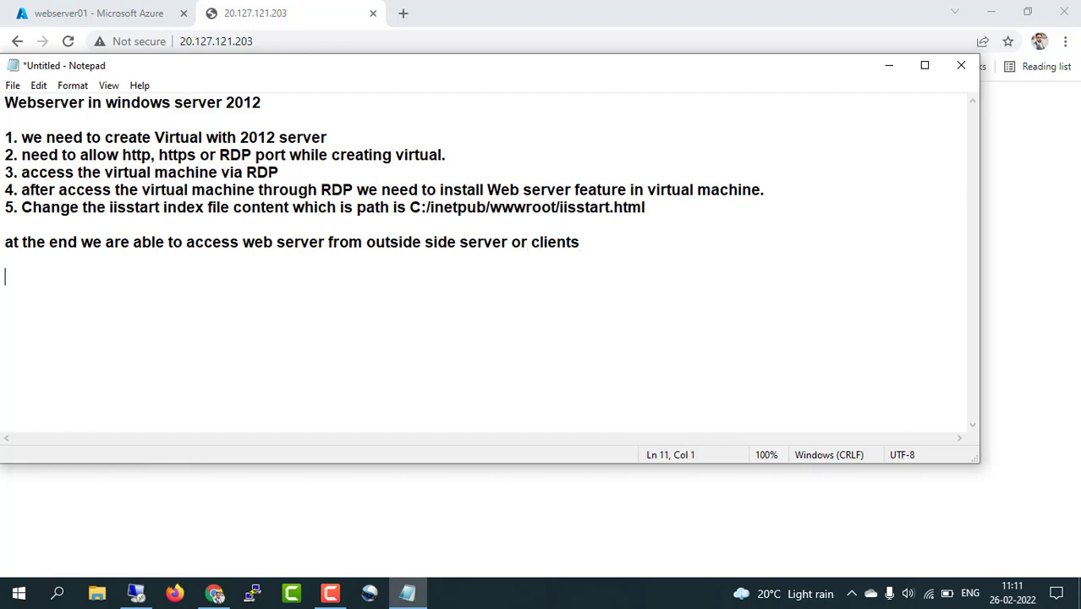
# - Write "thanks guys" as the final line of the notes, correcting the mistyped letters
pyautogui.write('thanks guyys')
pyautogui.press('BackSpace')
pyautogui.press('BackSpace')
pyautogui.press('BackSpace')
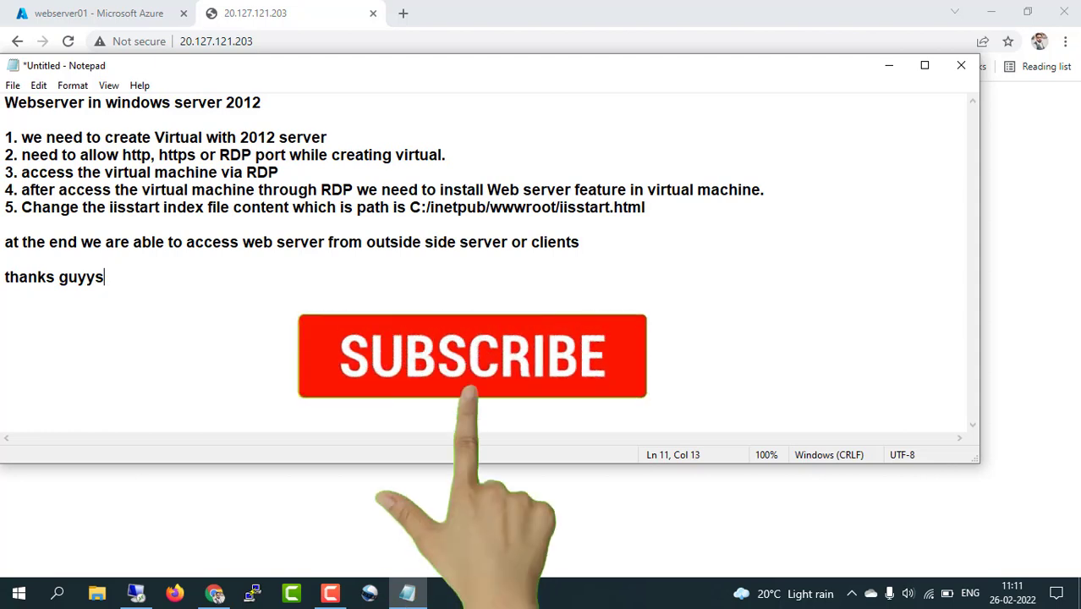
pyautogui.write('s jkee')
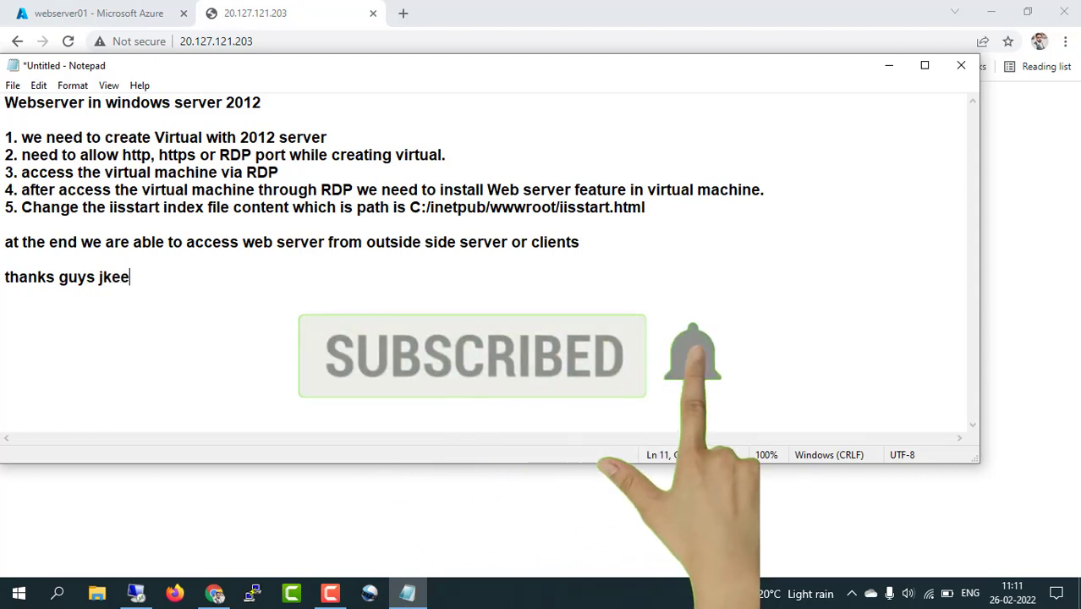
pyautogui.press('BackSpace')
pyautogui.press('BackSpace')
pyautogui.press('BackSpace')
pyautogui.press('BackSpace')
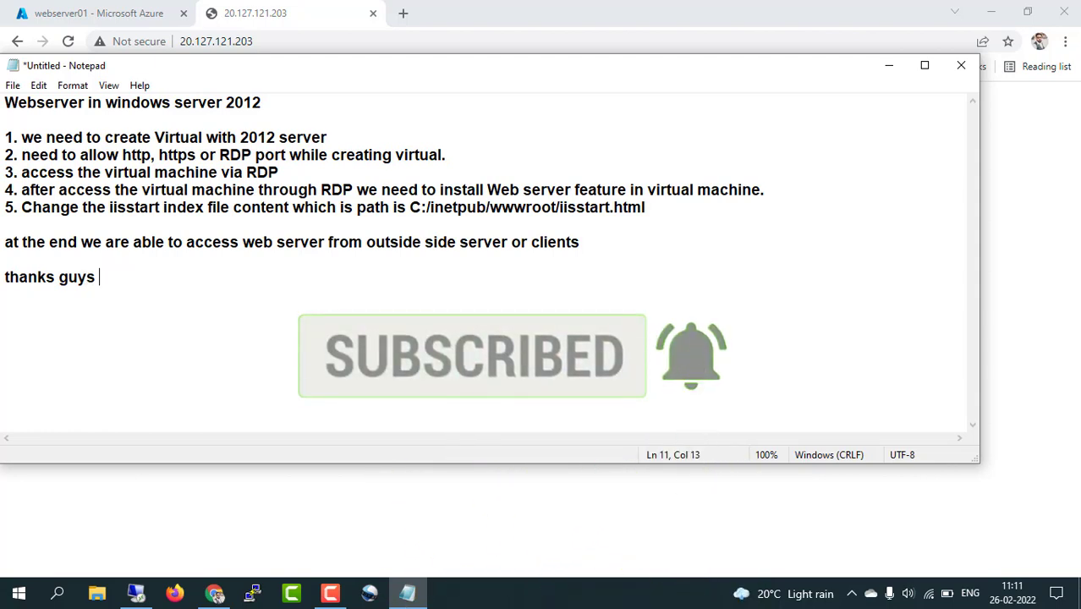